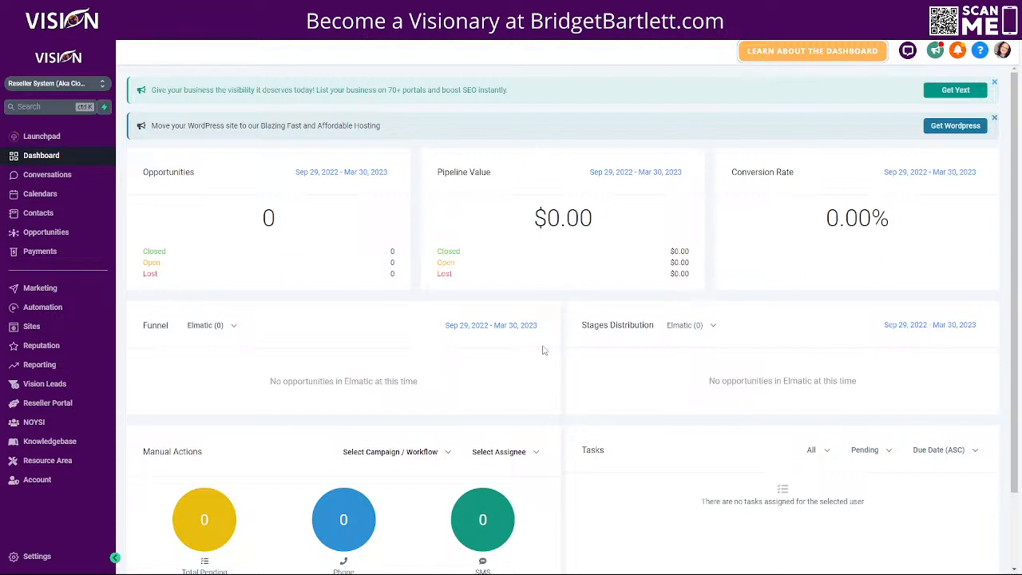
# - Set the dashboard's Funnel chart to the Elmoptimizer pipeline and show the pipeline choices of the Stages Distribution chart
pyautogui.scroll(-1, 479, 348)
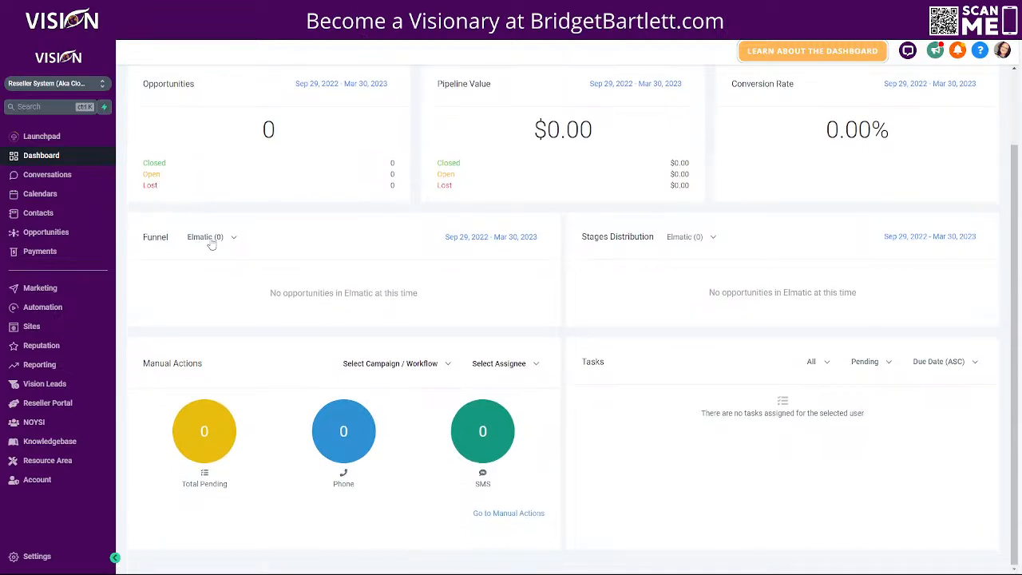
pyautogui.click(211, 242)
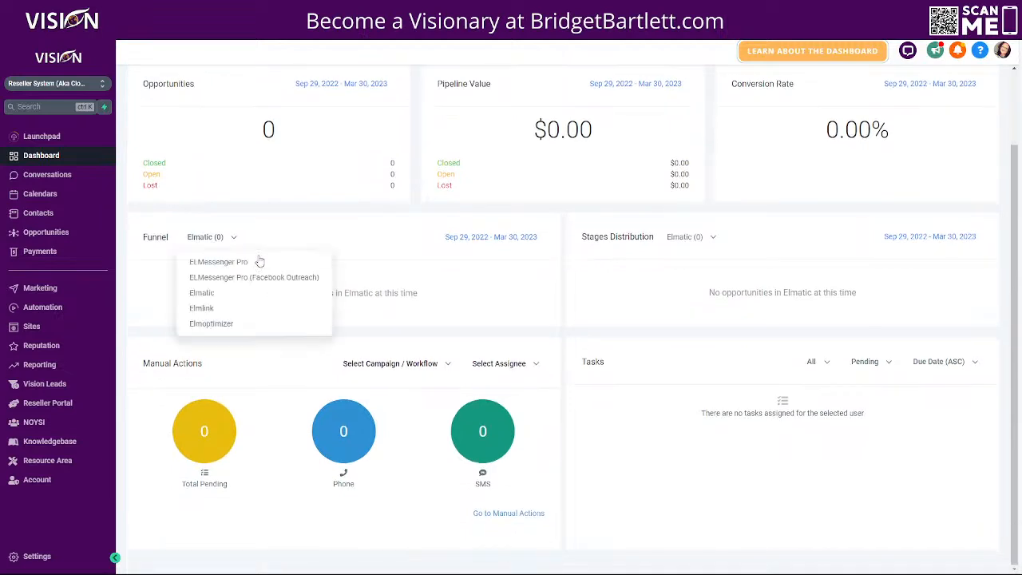
pyautogui.click(215, 327)
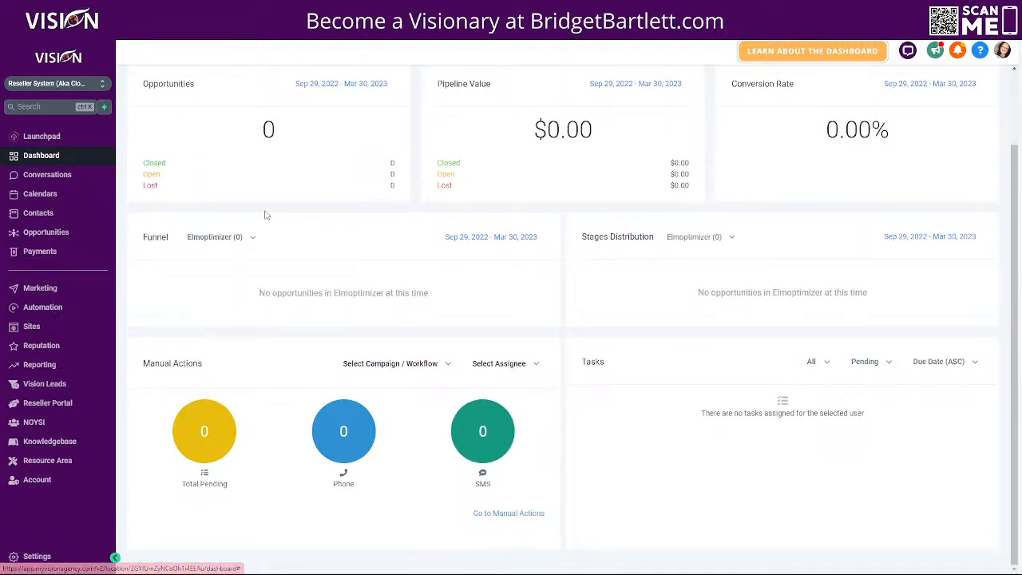
pyautogui.click(725, 240)
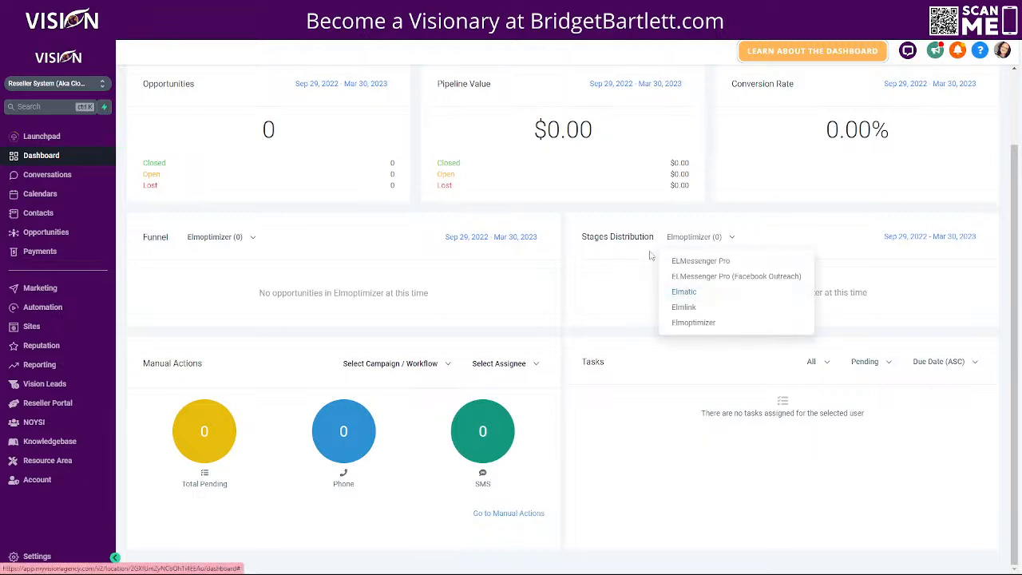
# - Go to the opportunity pipelines and start a new pipeline named Elmesseger
pyautogui.click(47, 233)
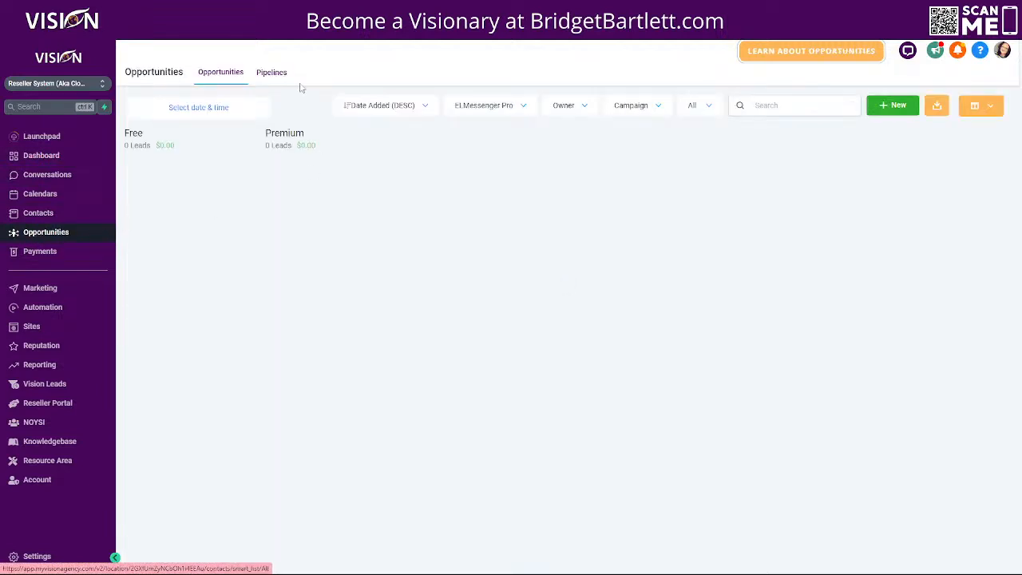
pyautogui.click(273, 72)
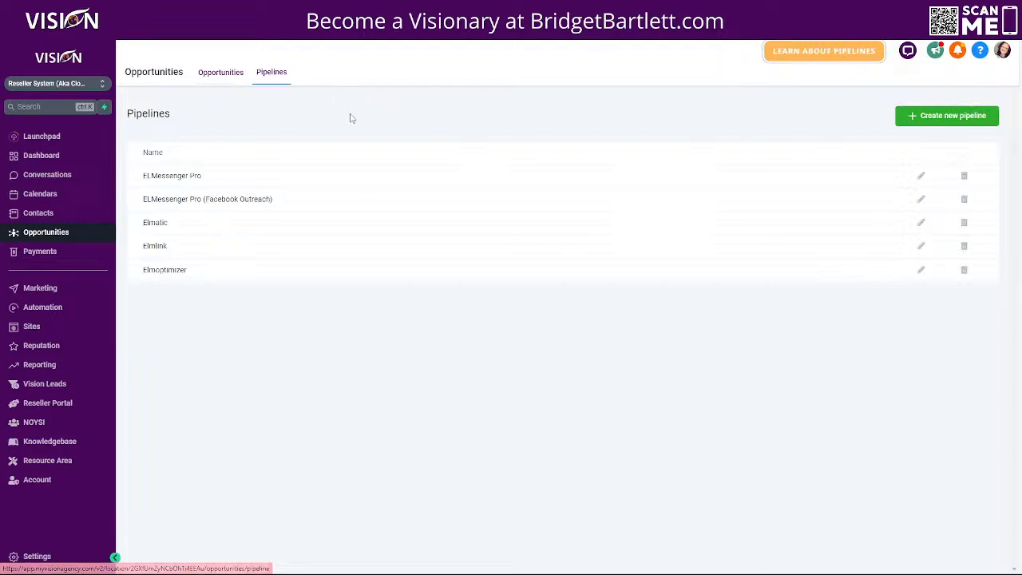
pyautogui.click(945, 116)
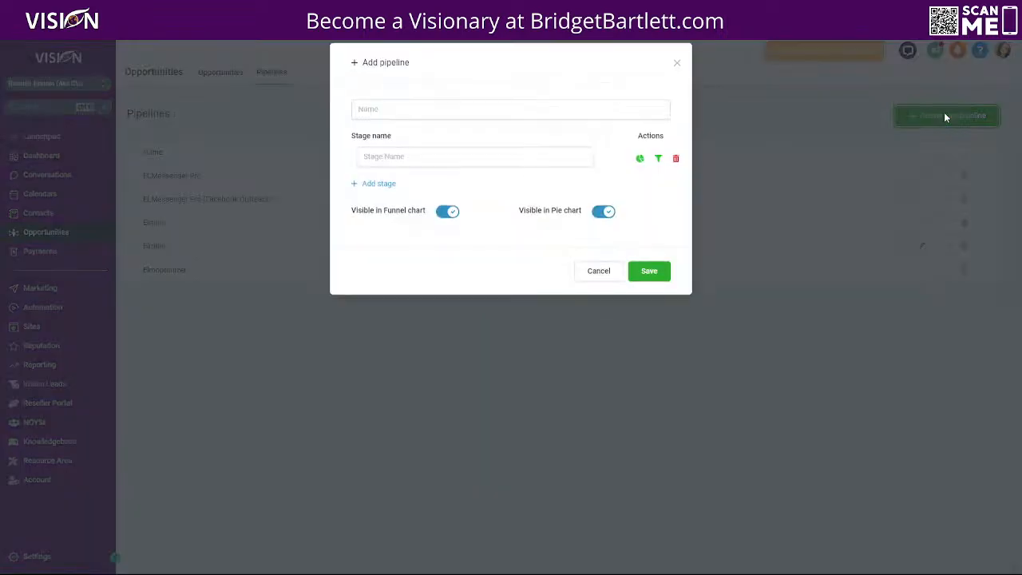
pyautogui.click(399, 119)
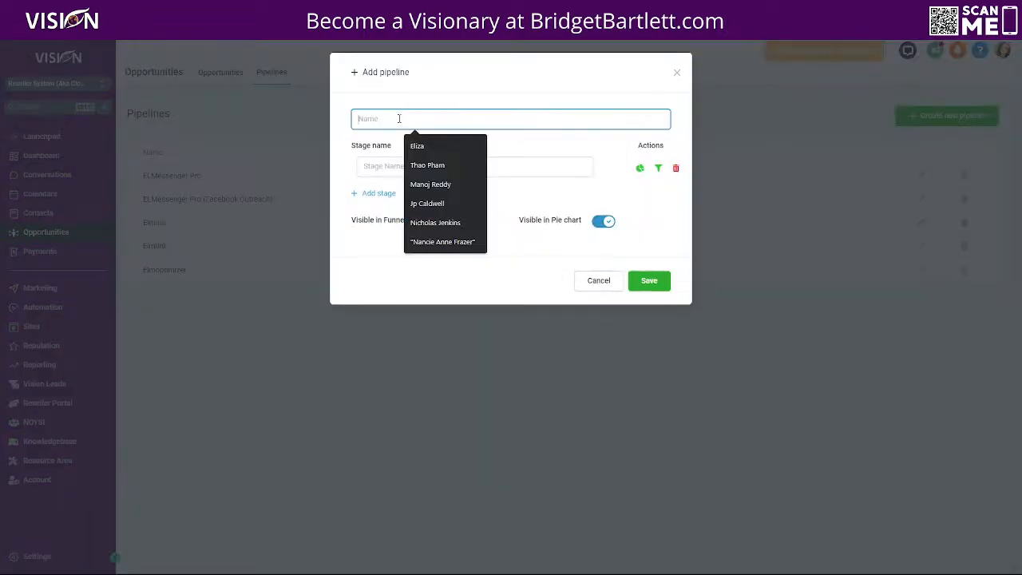
pyautogui.write('Elmesseger')
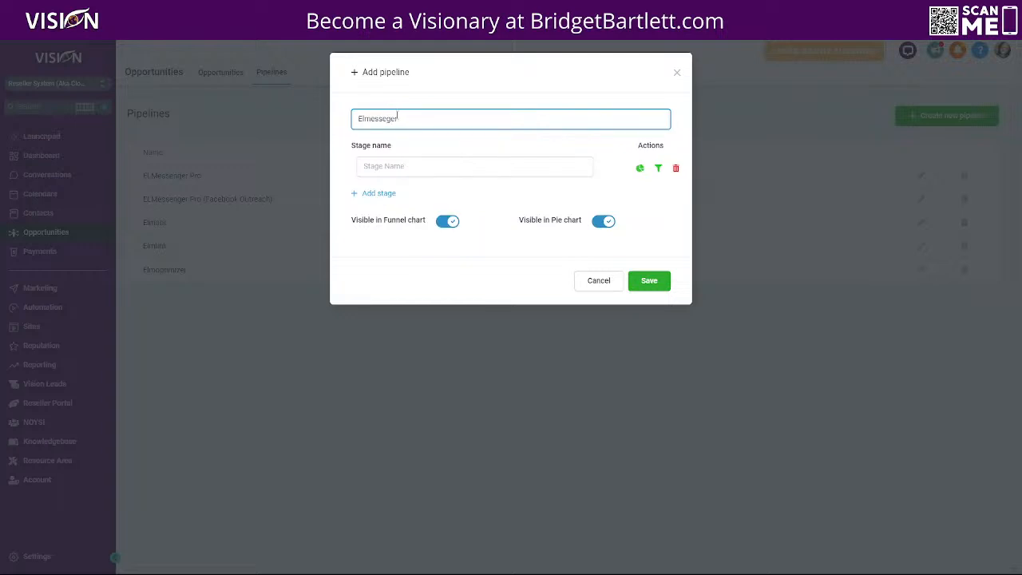
# - Add the stages Free and Premium to the new pipeline, and discard it without saving
pyautogui.click(388, 166)
pyautogui.write('Fre')
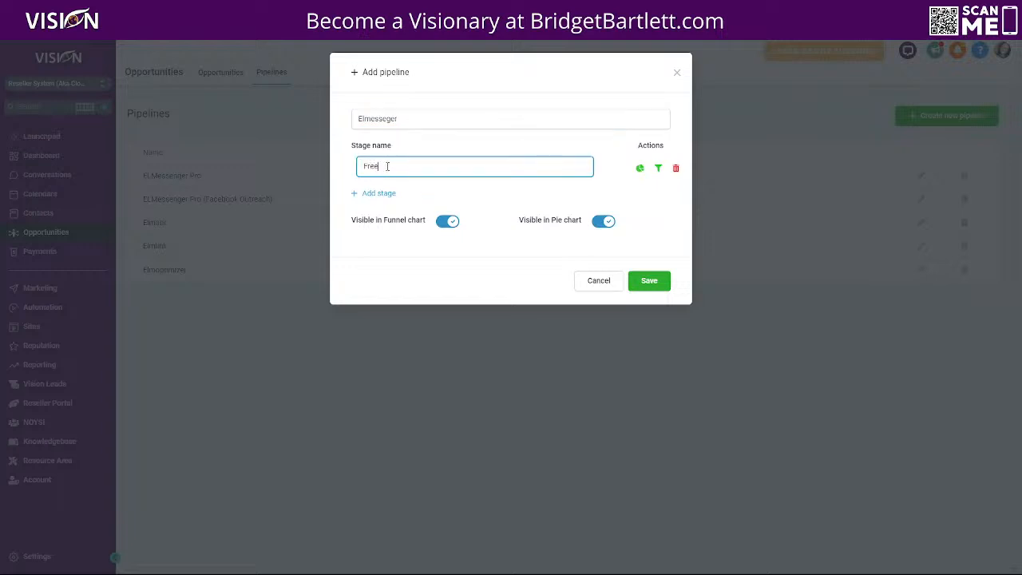
pyautogui.write('e')
pyautogui.click(374, 193)
pyautogui.click(412, 195)
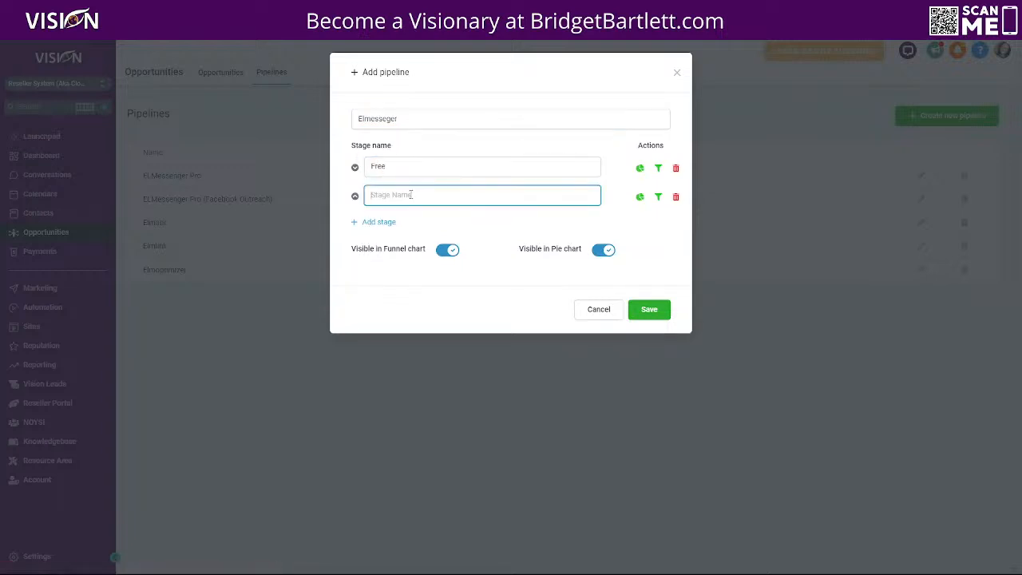
pyautogui.write('Premium')
pyautogui.moveTo(425, 249); pyautogui.dragTo(328, 254)
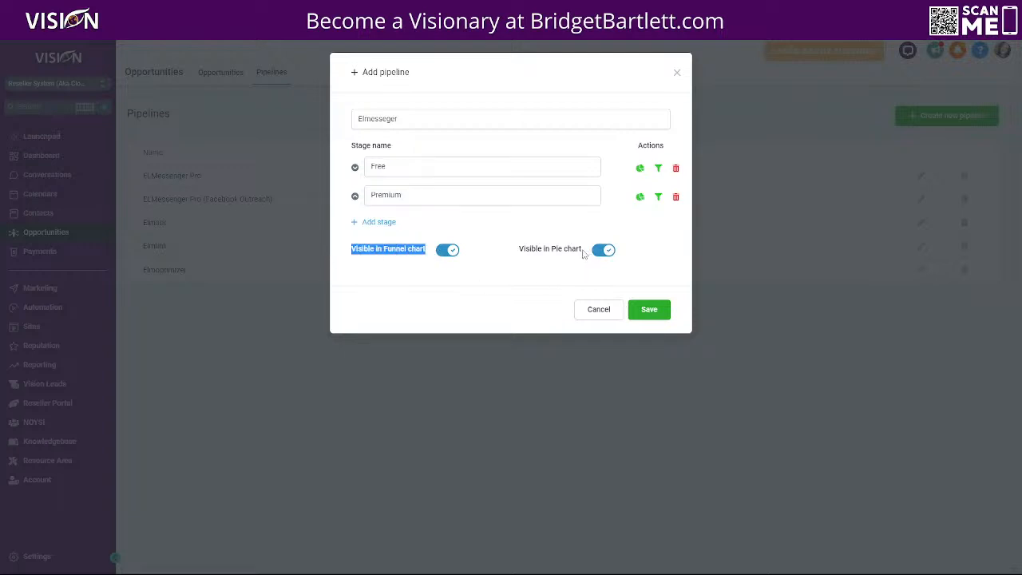
pyautogui.moveTo(583, 253); pyautogui.dragTo(516, 257)
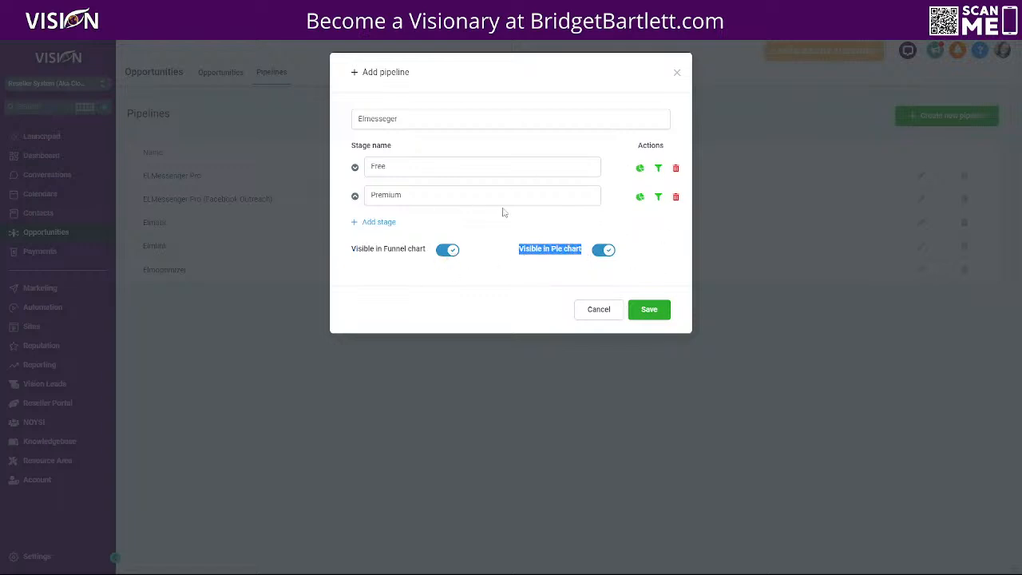
pyautogui.click(605, 311)
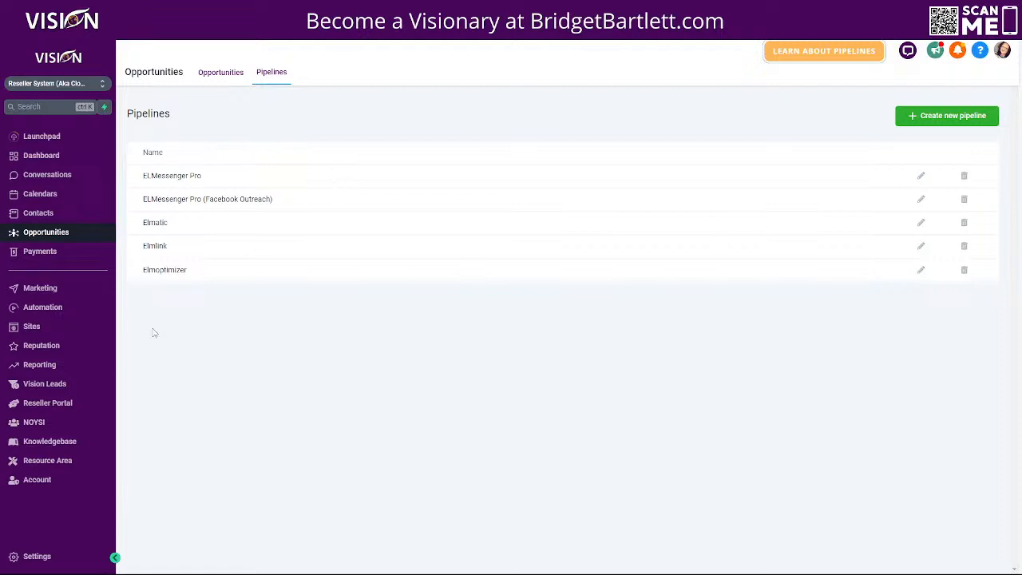
# - Examine the stage setup of the existing Elmoptimizer pipeline and leave it without editing
pyautogui.click(921, 272)
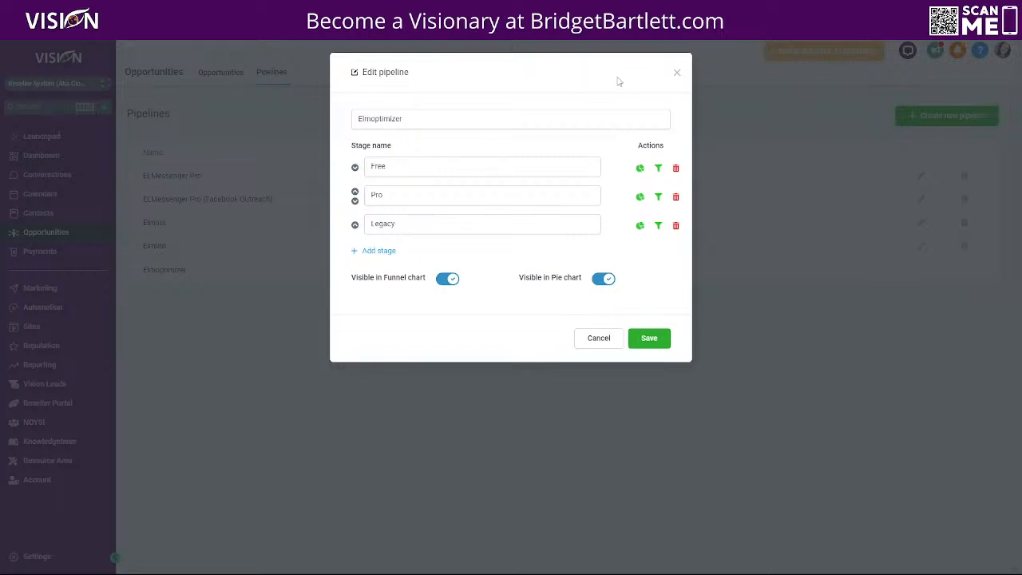
pyautogui.click(677, 73)
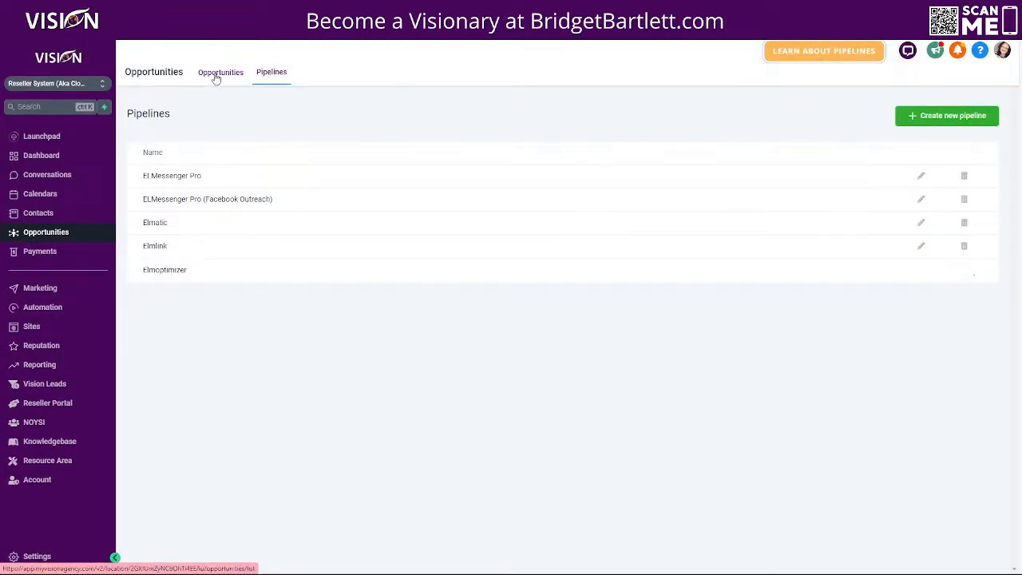
# - Go back to the opportunities board, look over the sort options and display the Elmoptimizer pipeline
pyautogui.click(217, 76)
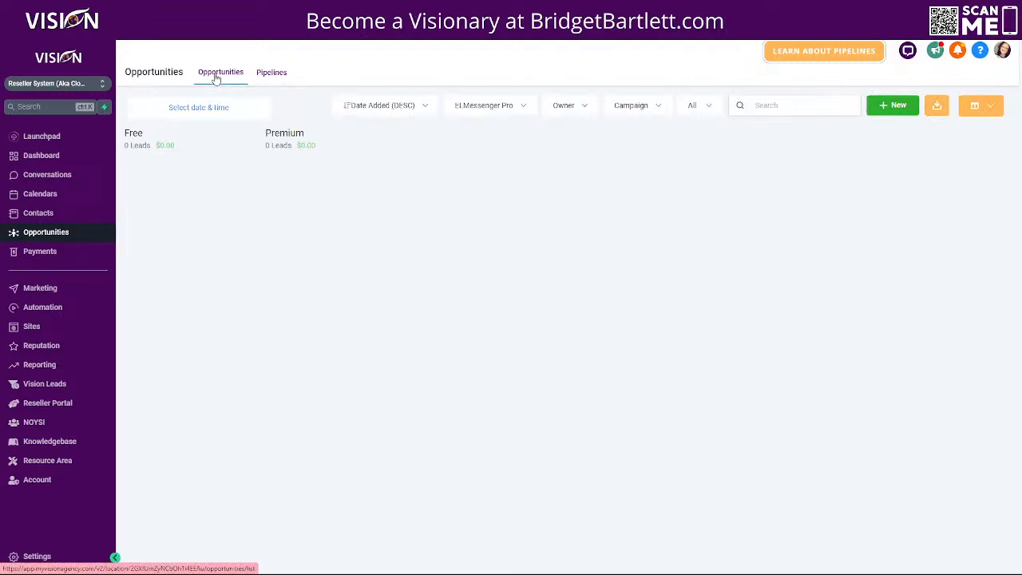
pyautogui.click(495, 106)
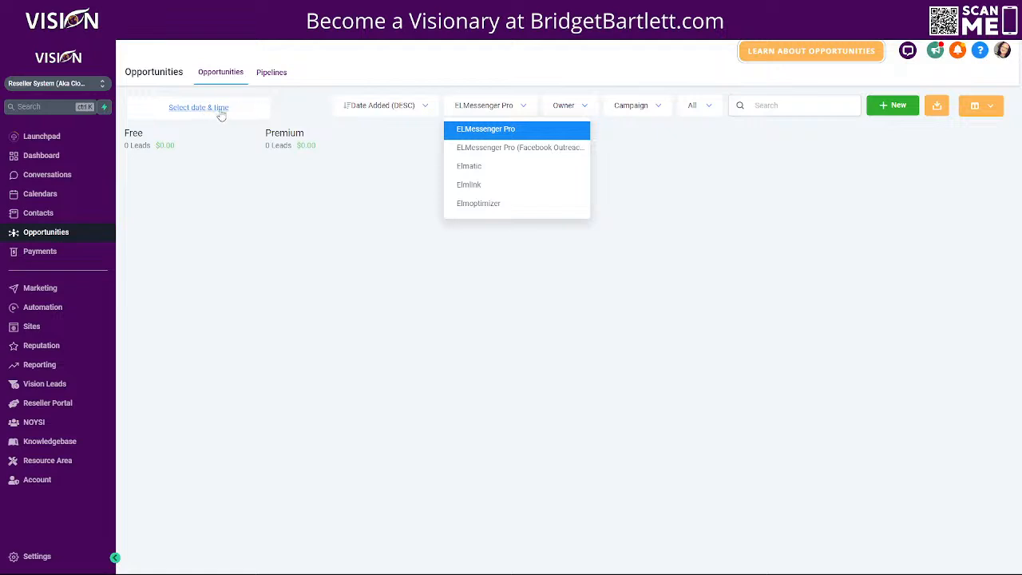
pyautogui.click(402, 107)
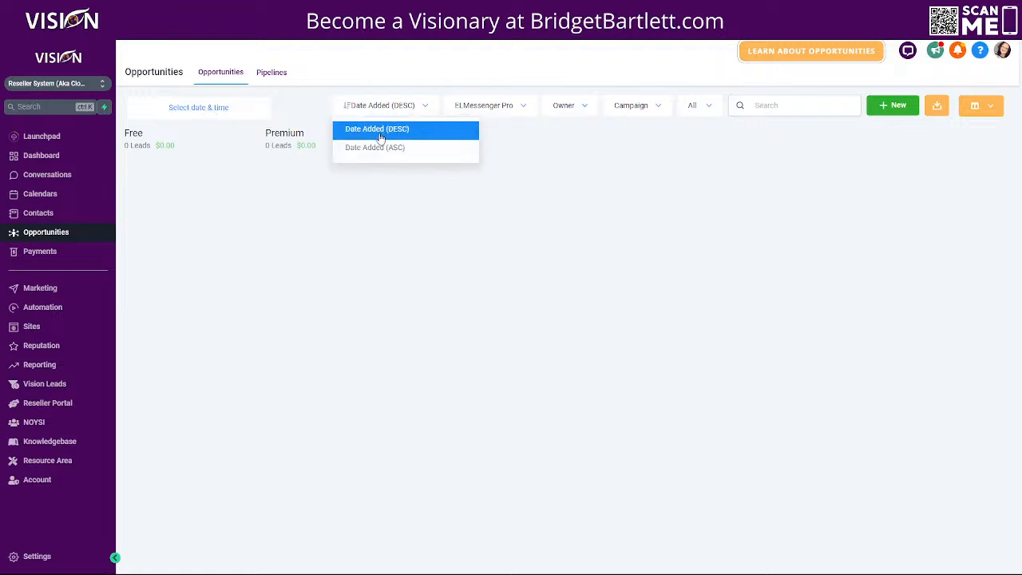
pyautogui.click(516, 105)
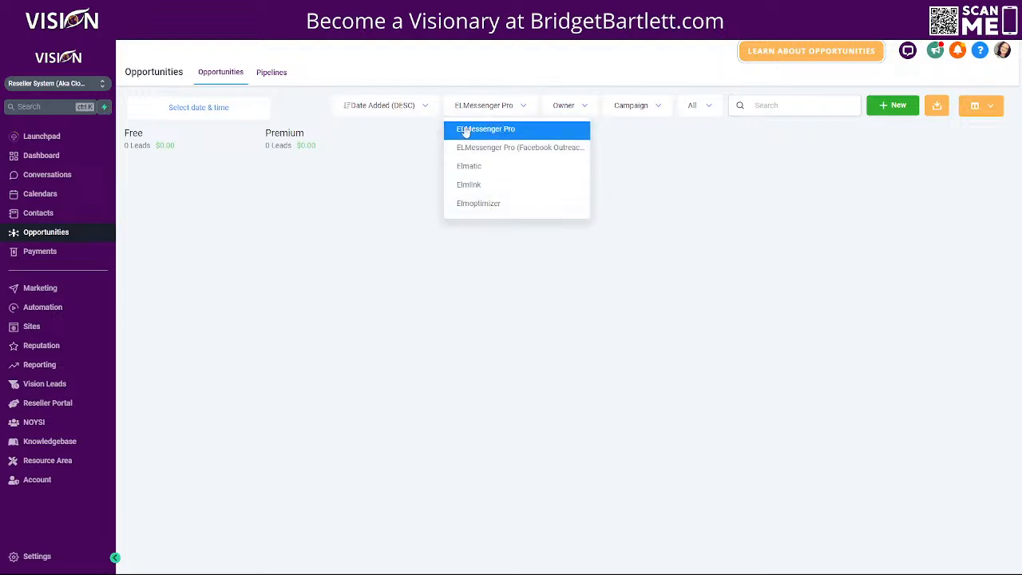
pyautogui.click(483, 205)
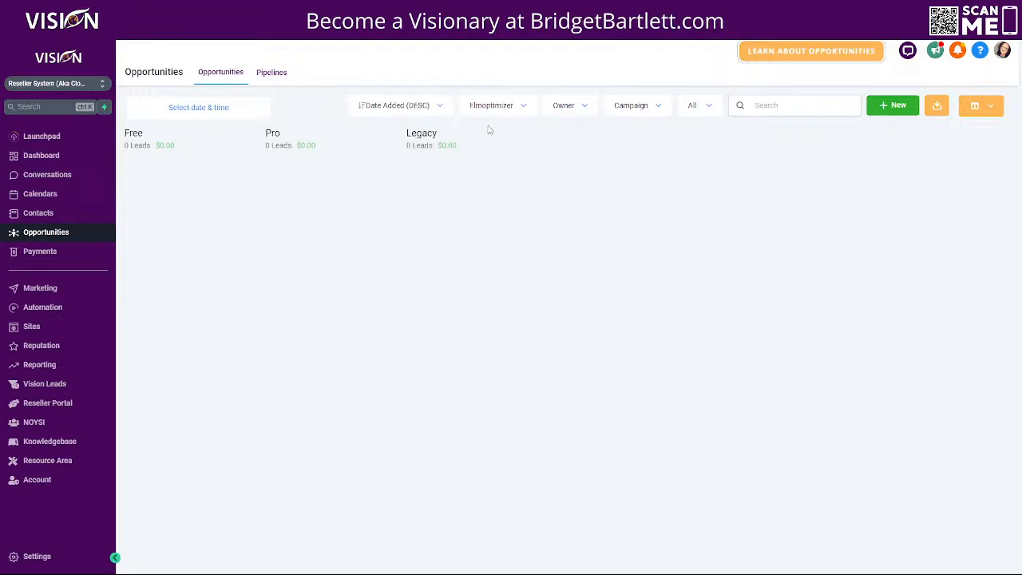
# - Filter the opportunities board to all owners and all campaigns, and examine the status filter options
pyautogui.click(582, 107)
pyautogui.click(575, 131)
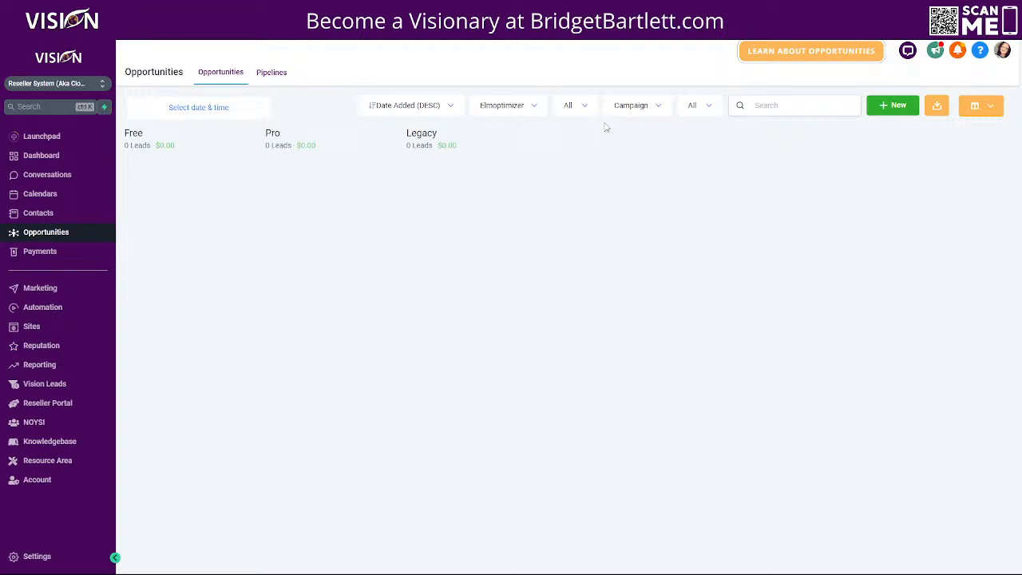
pyautogui.click(585, 106)
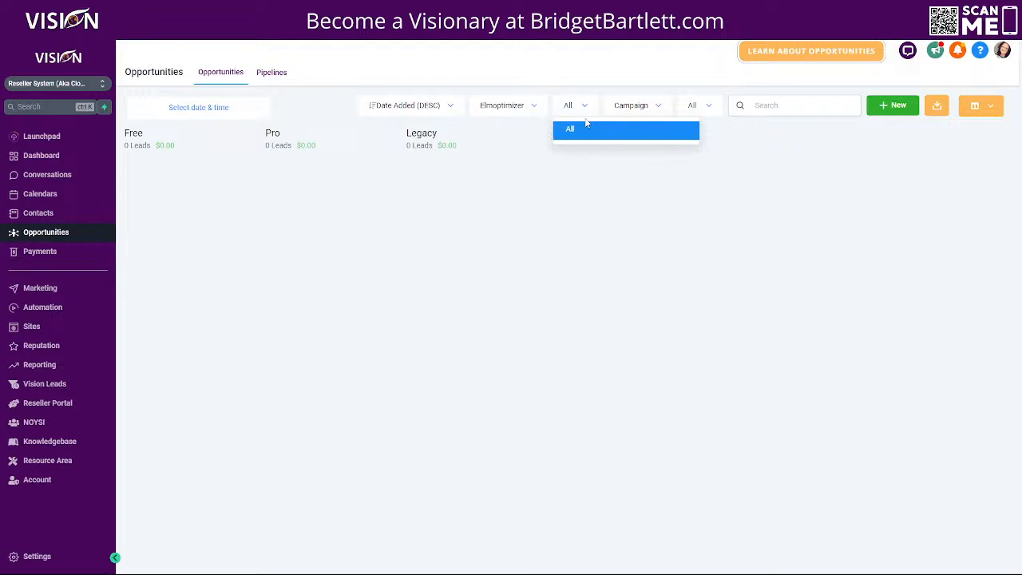
pyautogui.click(653, 106)
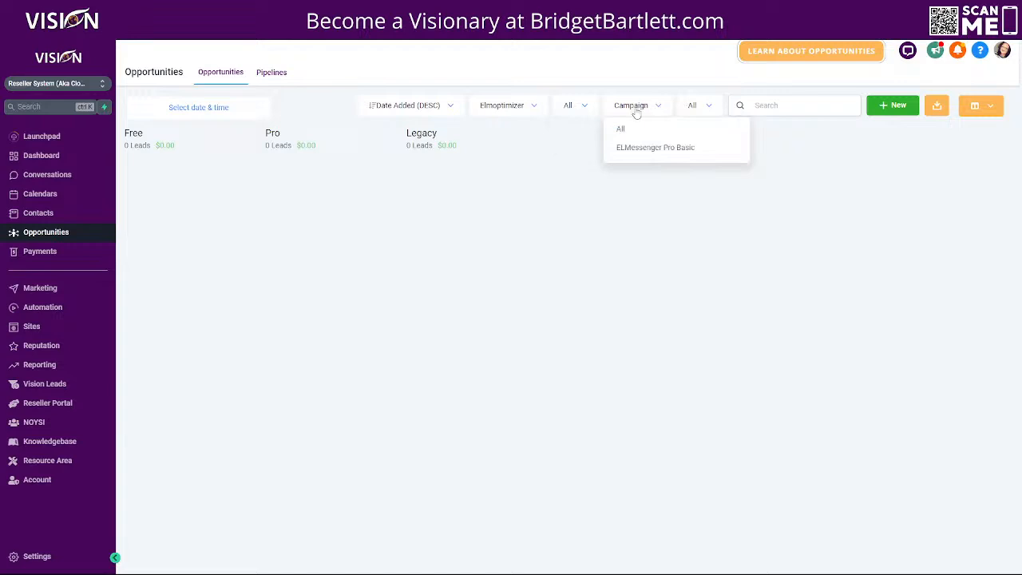
pyautogui.click(622, 130)
pyautogui.click(695, 112)
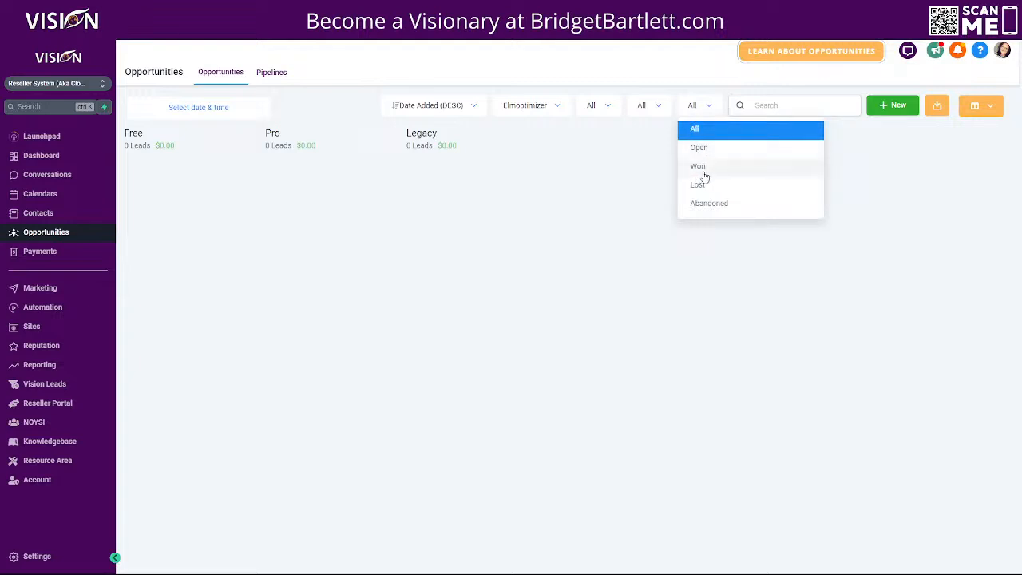
pyautogui.click(852, 189)
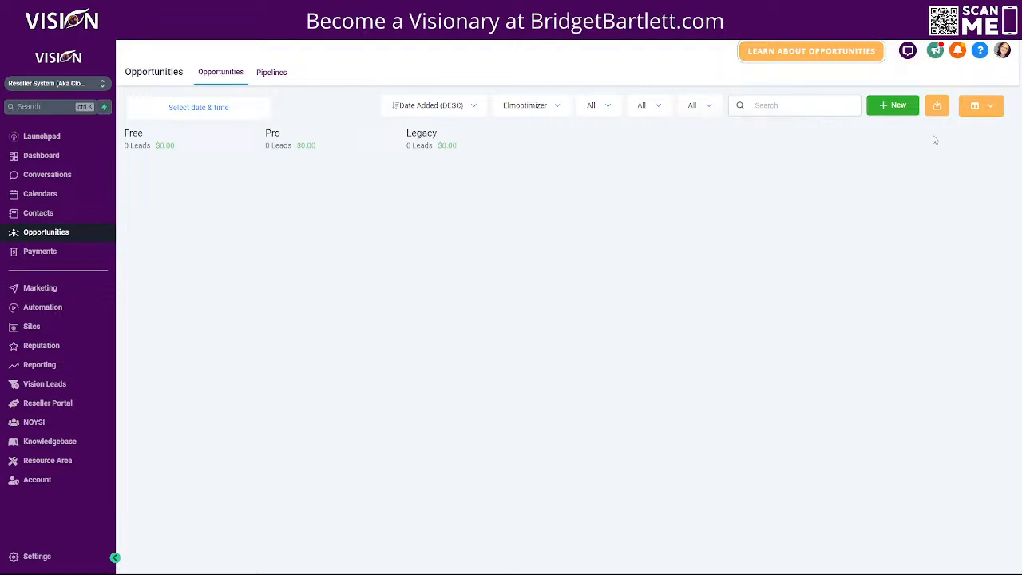
# - Examine the form for adding a new opportunity and the Additional Info options for the board
pyautogui.click(898, 105)
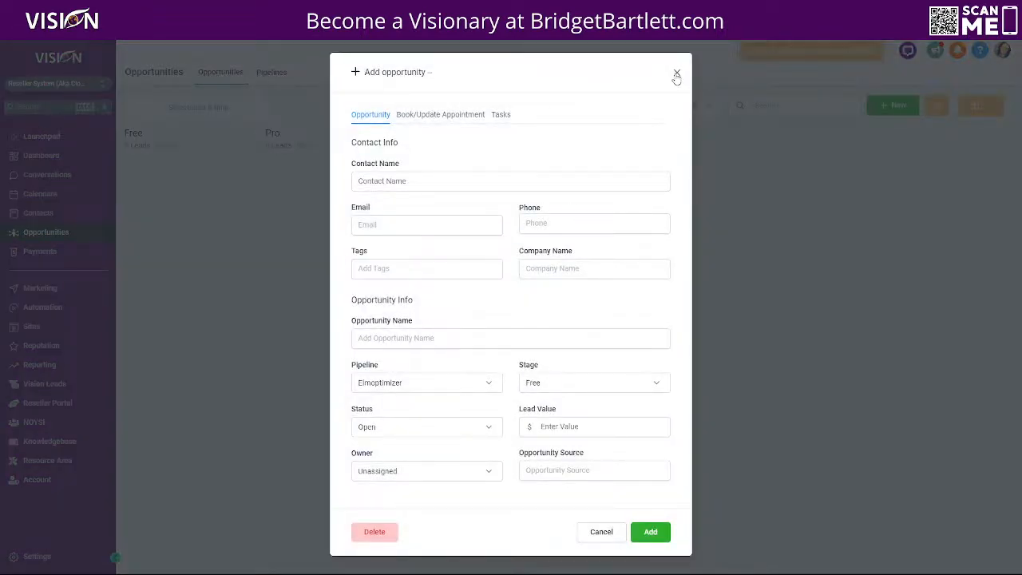
pyautogui.click(677, 72)
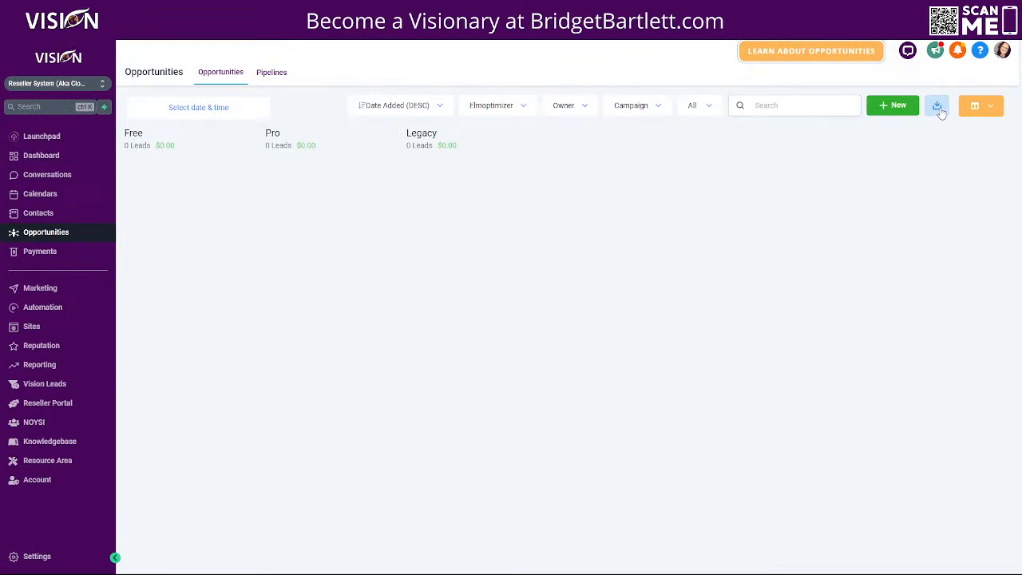
pyautogui.click(989, 106)
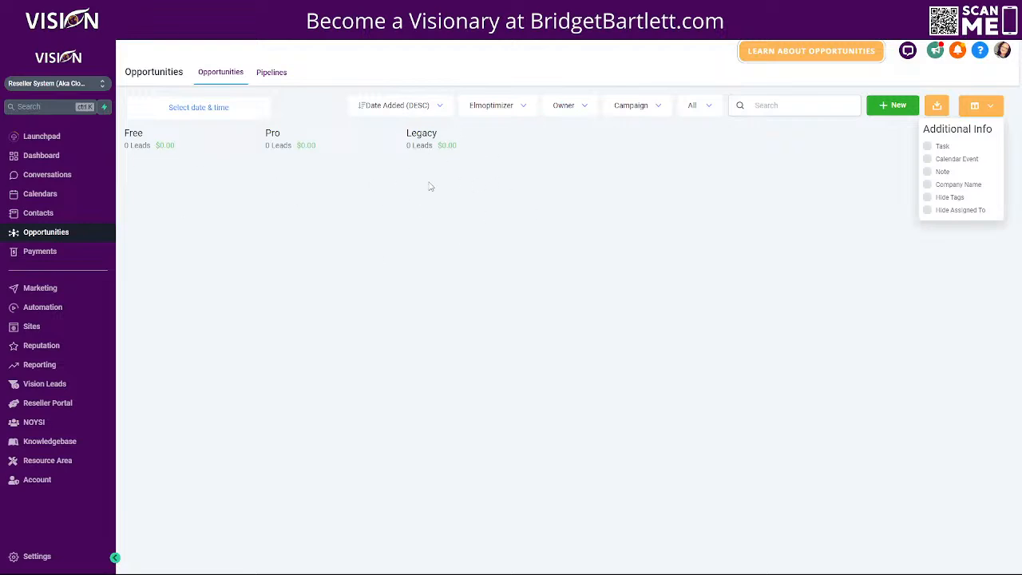
# - Open the Free ELMLink/ Optin Form workflow from the ELMLink folder of the automation workflows
pyautogui.click(51, 309)
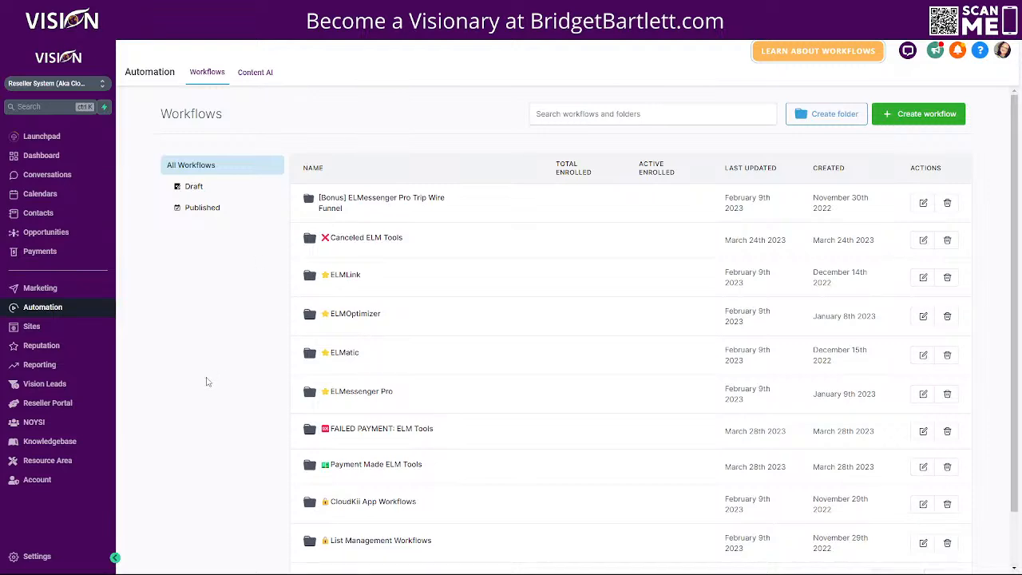
pyautogui.scroll(-2, 217, 367)
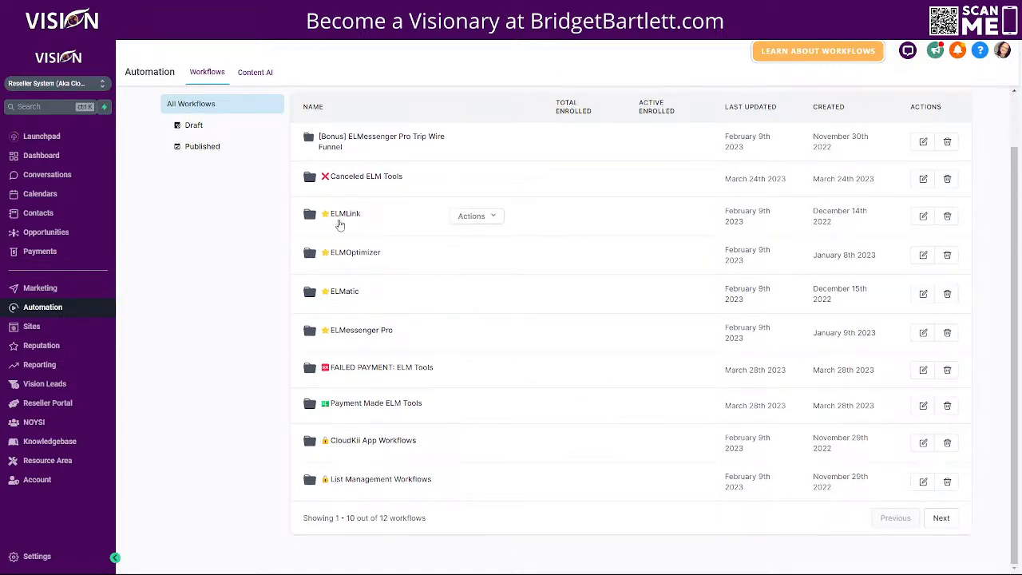
pyautogui.click(347, 217)
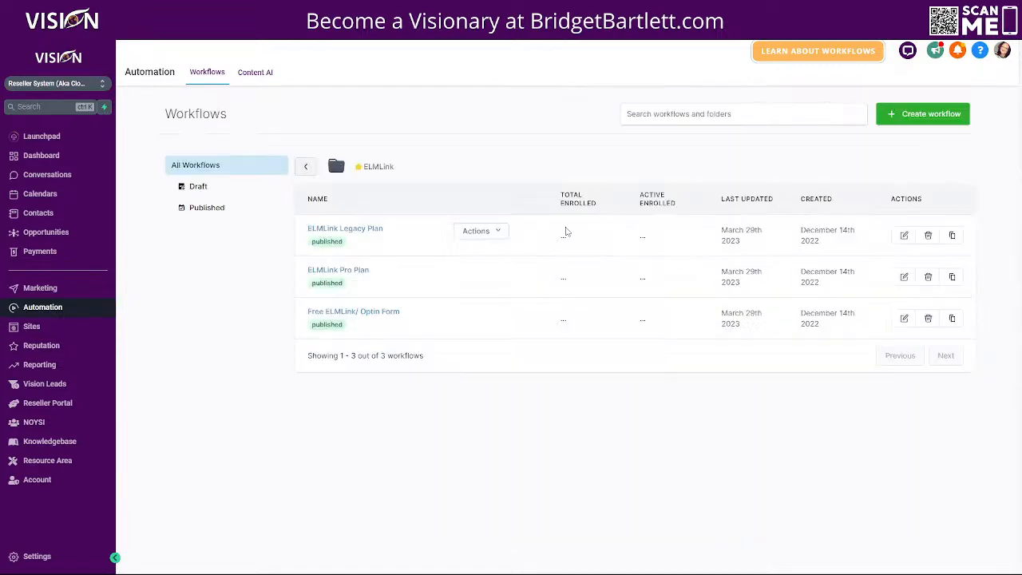
pyautogui.click(336, 317)
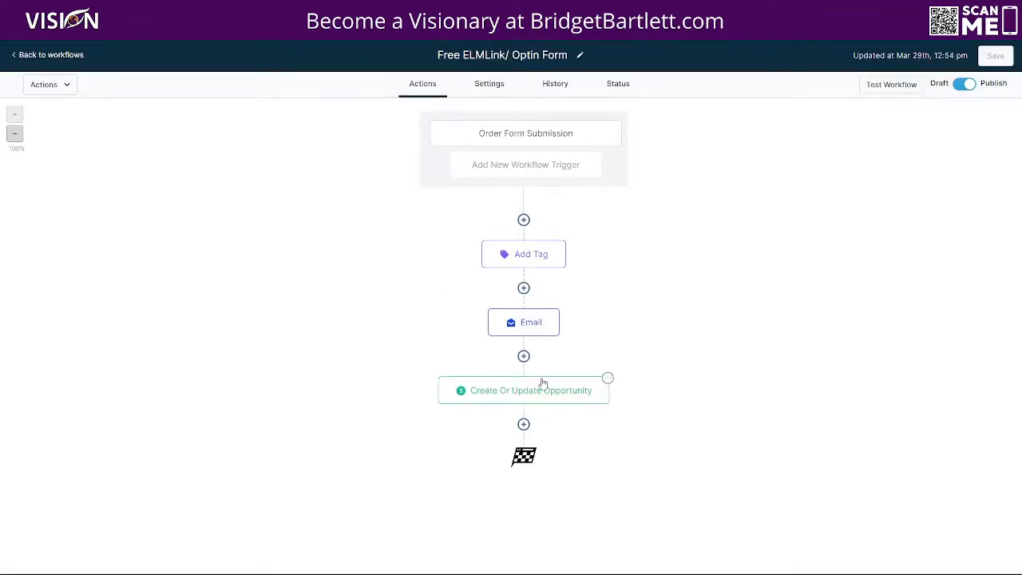
# - Look through the actions available for a new step at the end of the workflow, including the CRM ones
pyautogui.click(524, 425)
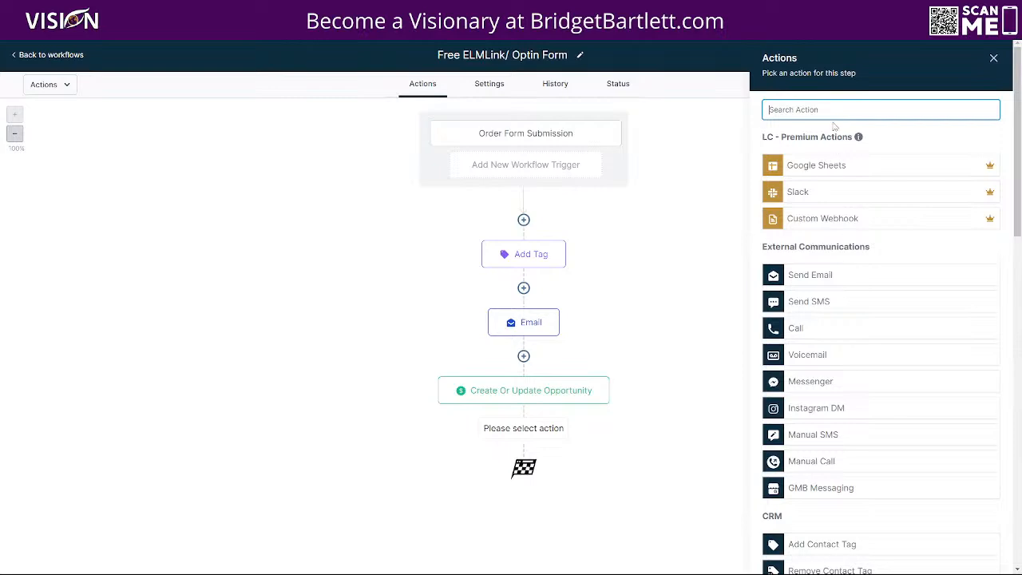
pyautogui.scroll(-13, 844, 347)
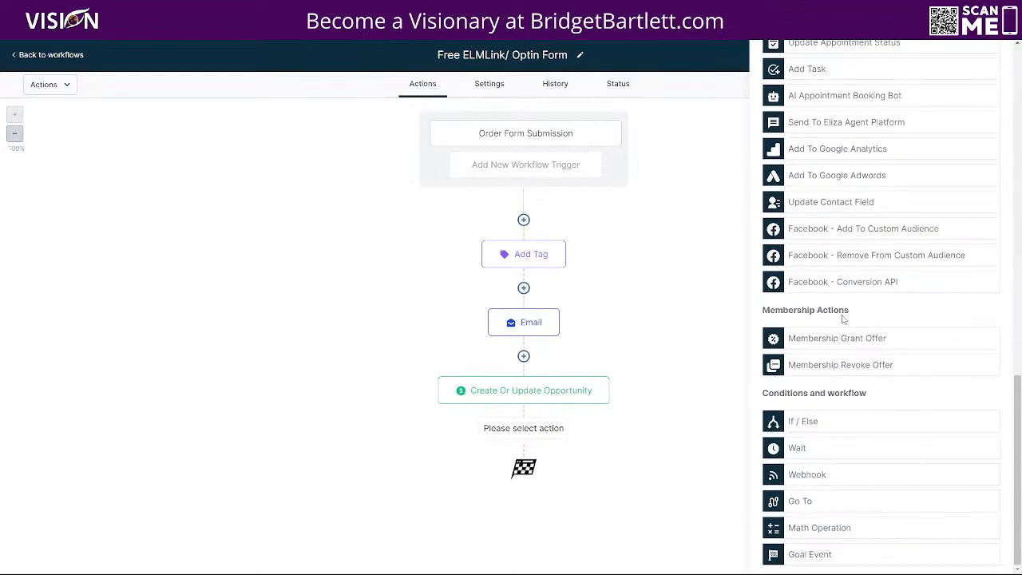
pyautogui.scroll(9, 835, 331)
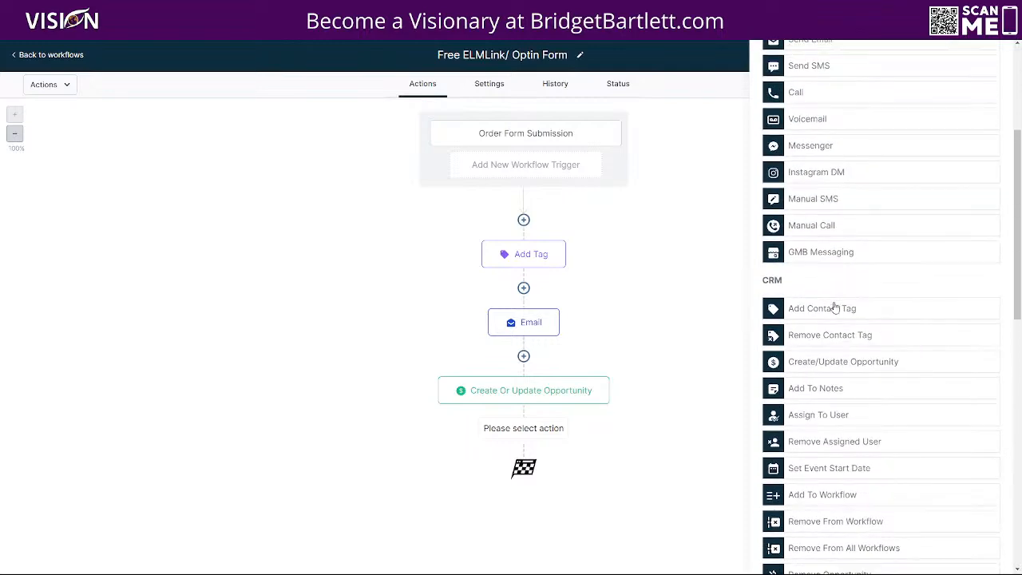
pyautogui.scroll(3, 834, 304)
pyautogui.scroll(-13, 844, 308)
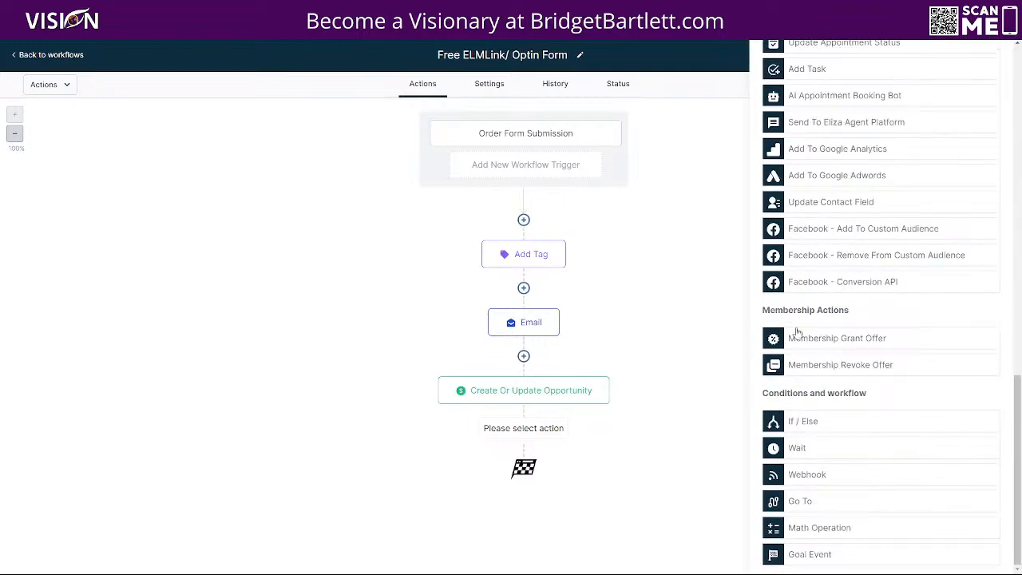
pyautogui.scroll(7, 847, 291)
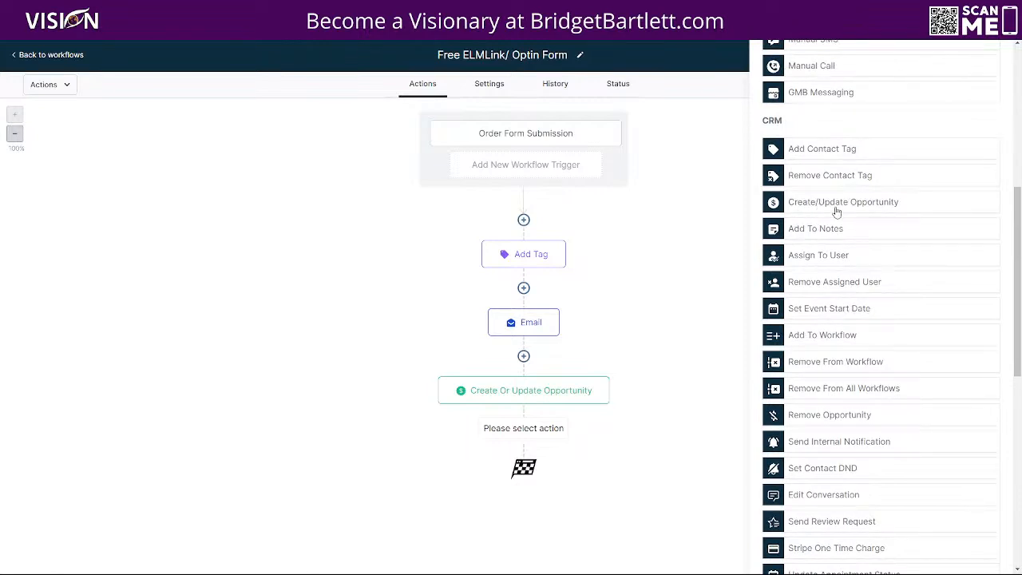
# - Open the Create Or Update Opportunity action, look over the pipeline choices and select the Free pipeline stage
pyautogui.click(515, 397)
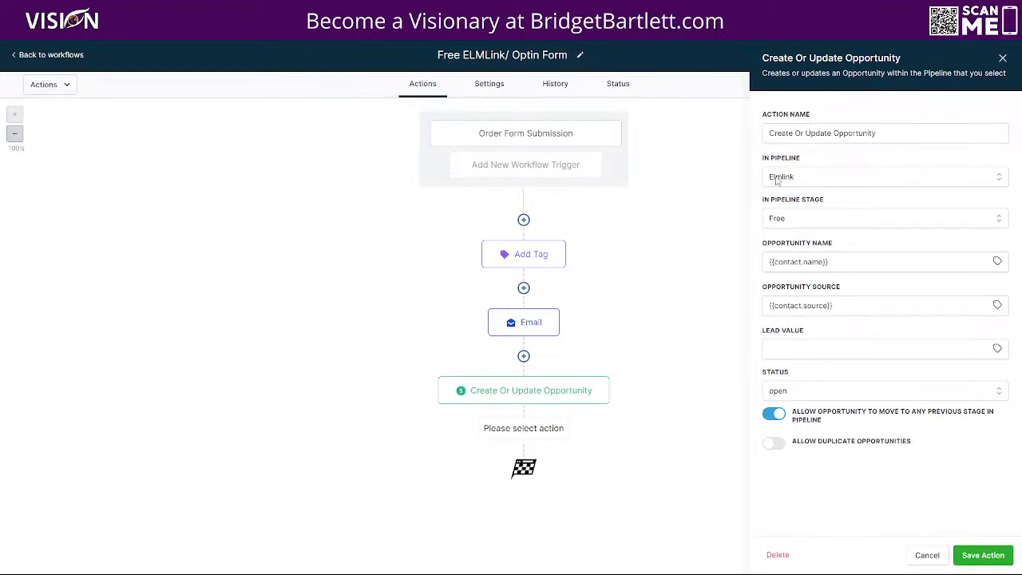
pyautogui.moveTo(875, 130); pyautogui.dragTo(743, 148)
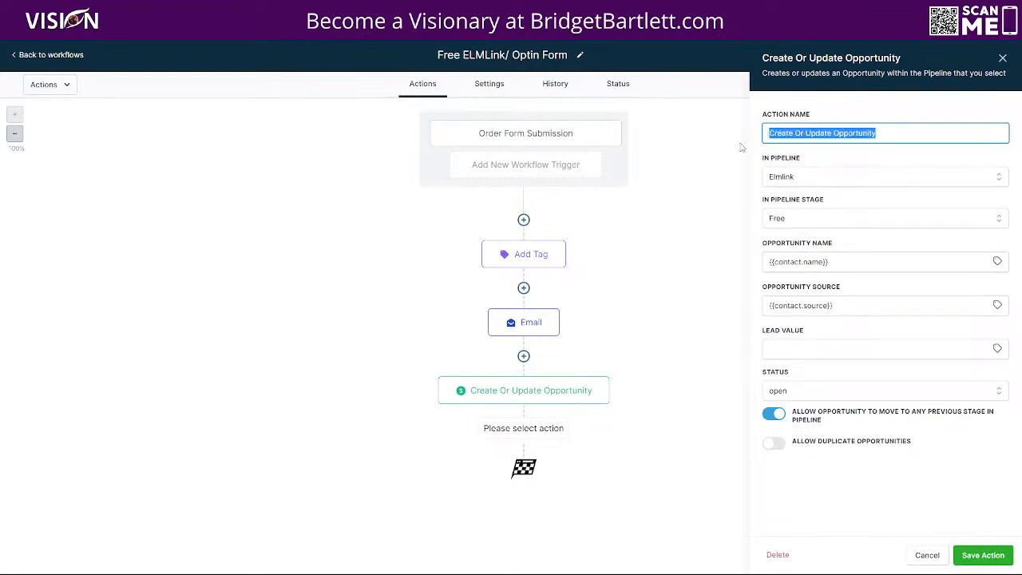
pyautogui.click(797, 182)
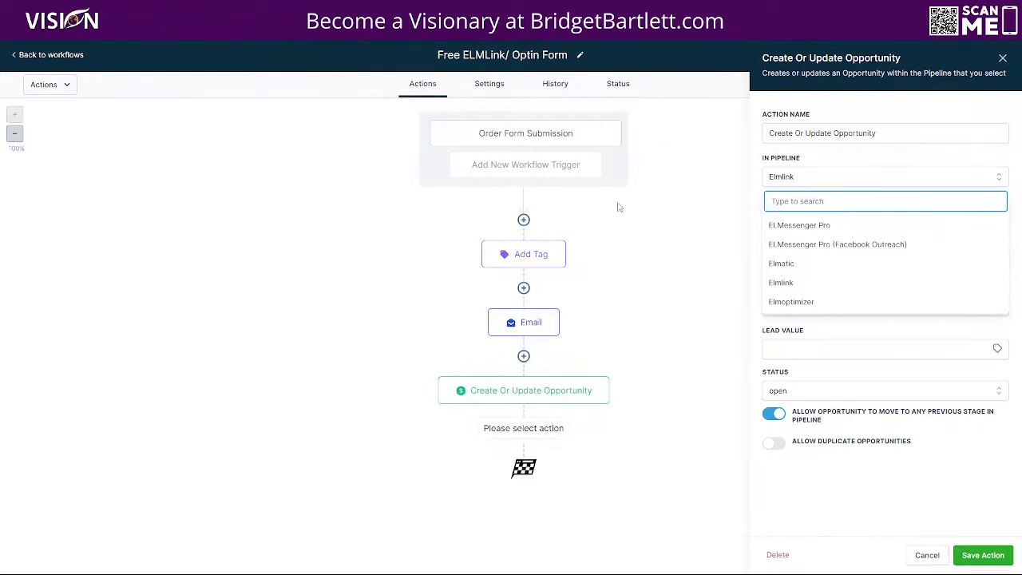
pyautogui.click(819, 154)
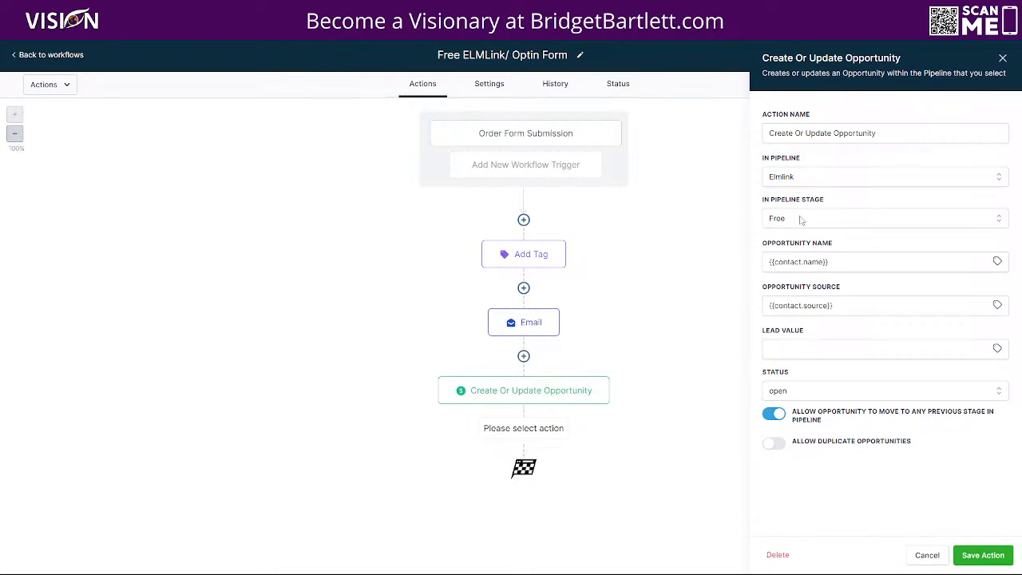
pyautogui.click(789, 220)
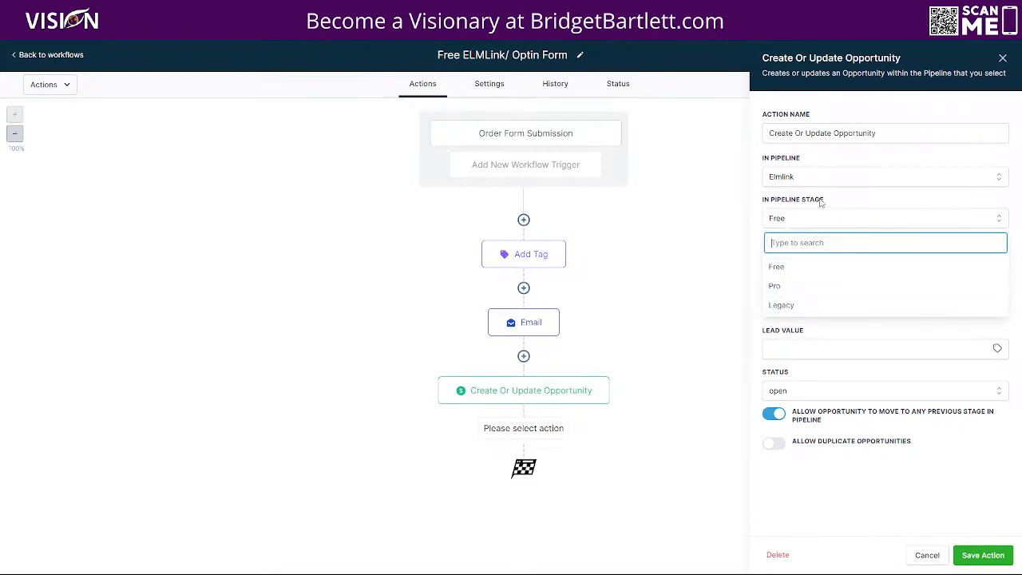
pyautogui.click(790, 269)
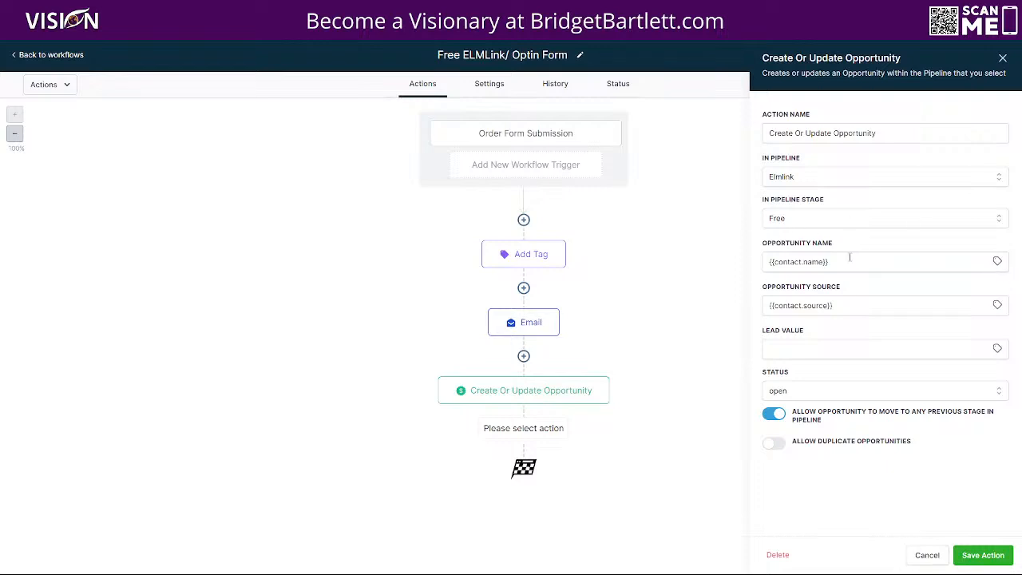
# - Examine the custom value categories available for the opportunity name
pyautogui.click(997, 262)
pyautogui.click(869, 262)
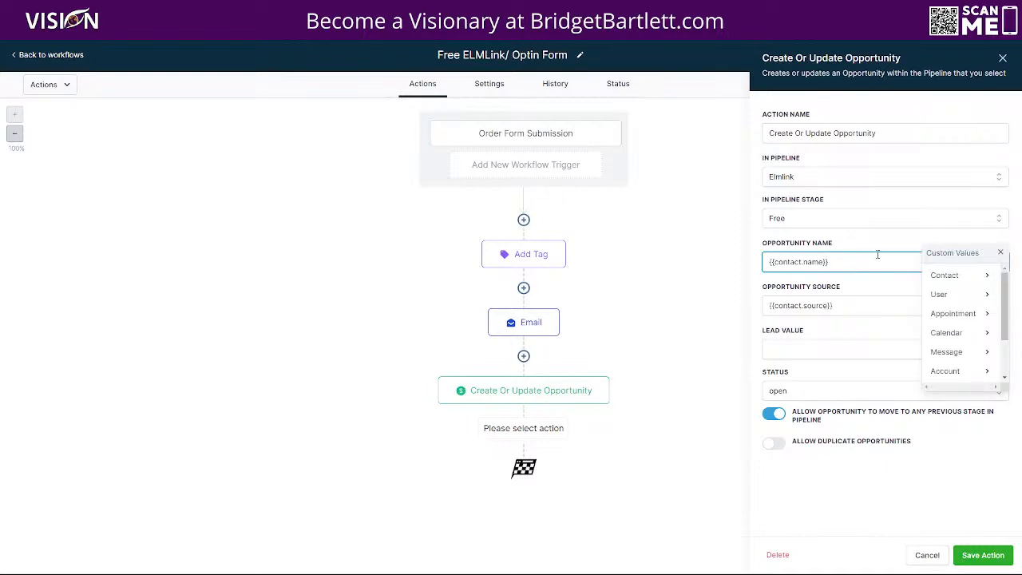
pyautogui.click(1001, 254)
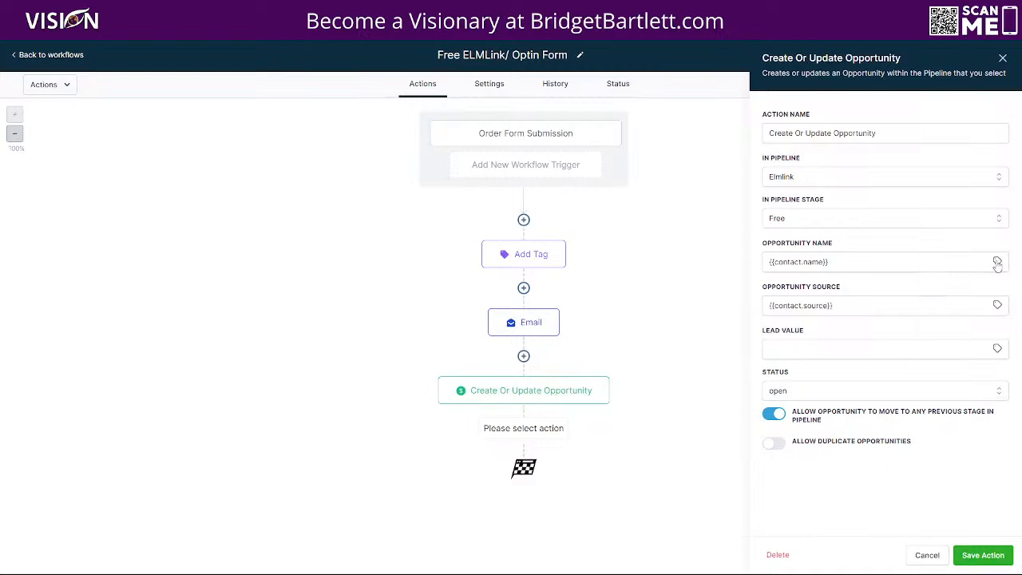
pyautogui.click(997, 264)
pyautogui.scroll(-2, 959, 342)
pyautogui.scroll(2, 959, 342)
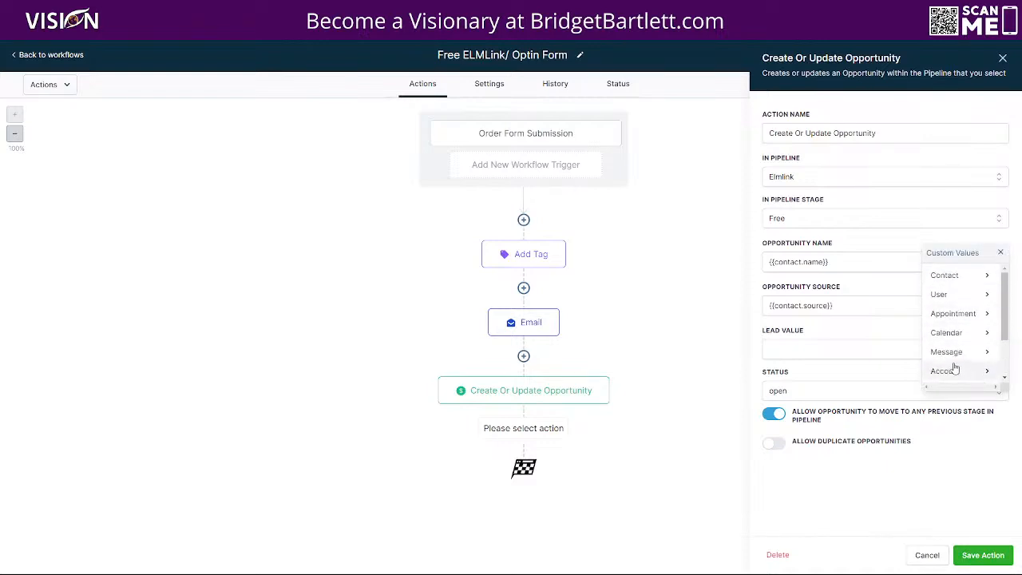
# - Insert the contact's Full Name custom value into the opportunity name, then remove the duplicate {{contact.name}}
pyautogui.click(957, 279)
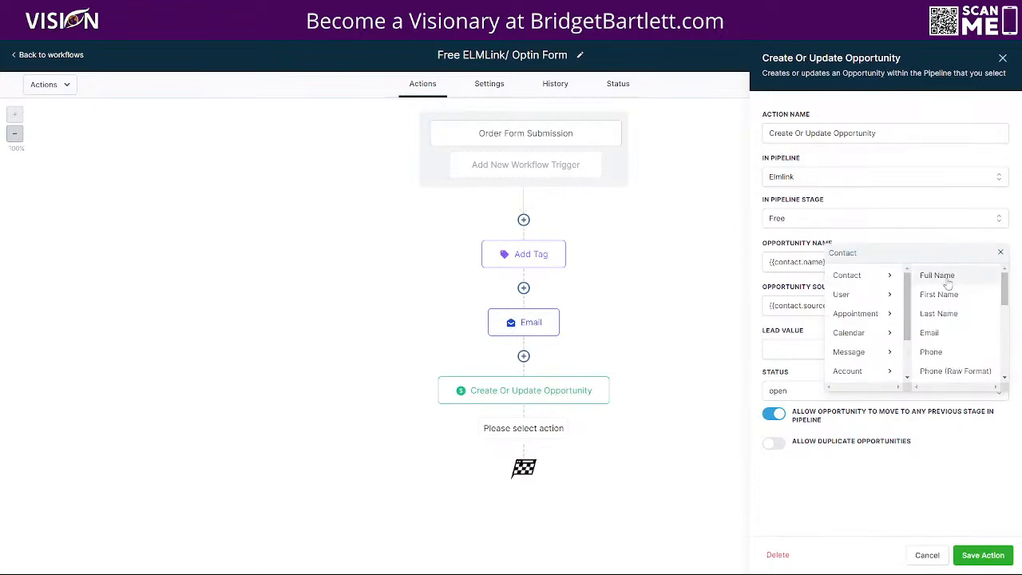
pyautogui.click(935, 276)
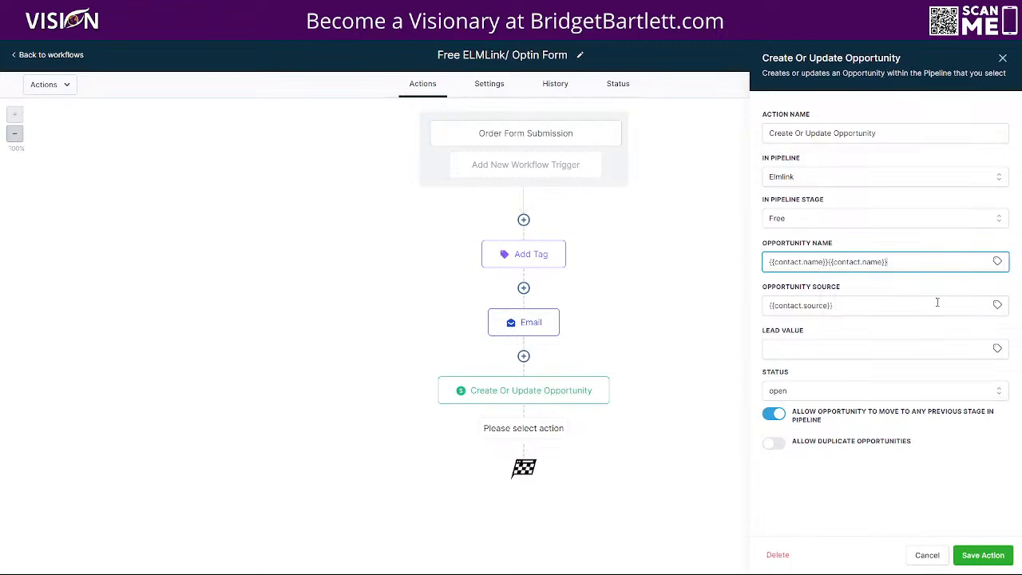
pyautogui.moveTo(914, 262); pyautogui.dragTo(832, 270)
pyautogui.press('BackSpace')
pyautogui.hotkey('ctrl', 'a')
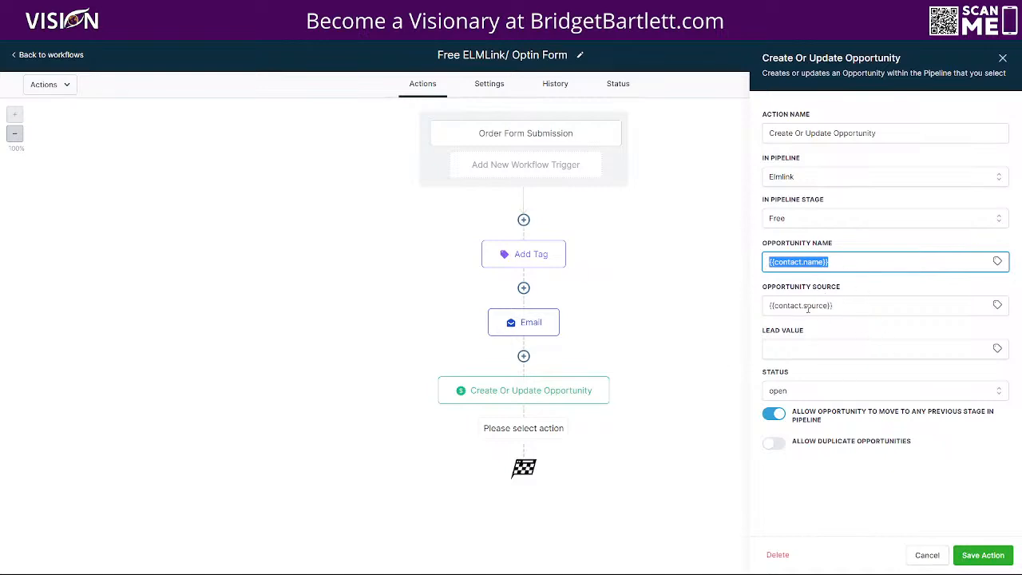
# - Examine the opportunity source field and the contact custom values available for it
pyautogui.click(851, 305)
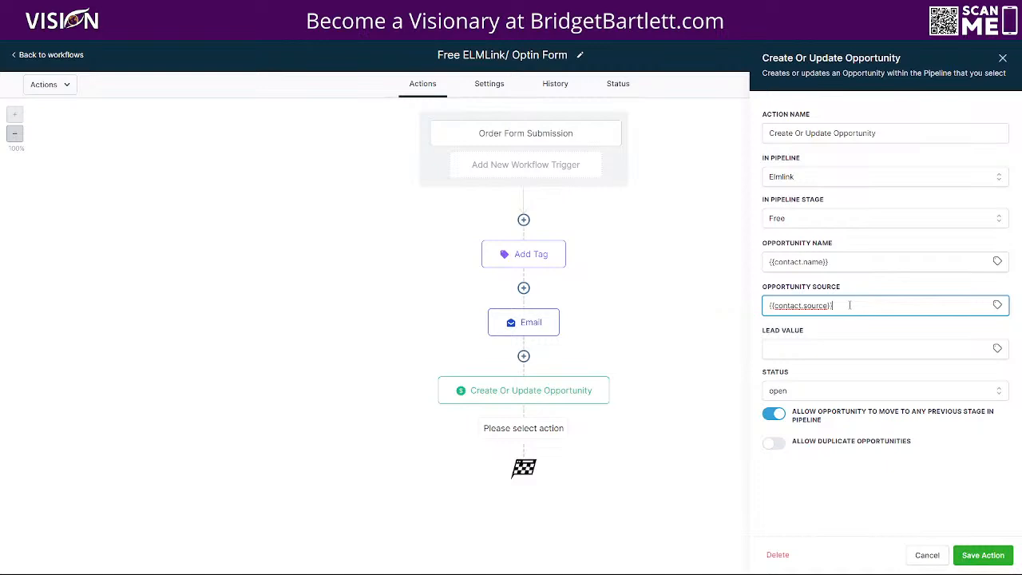
pyautogui.moveTo(850, 305); pyautogui.dragTo(757, 318)
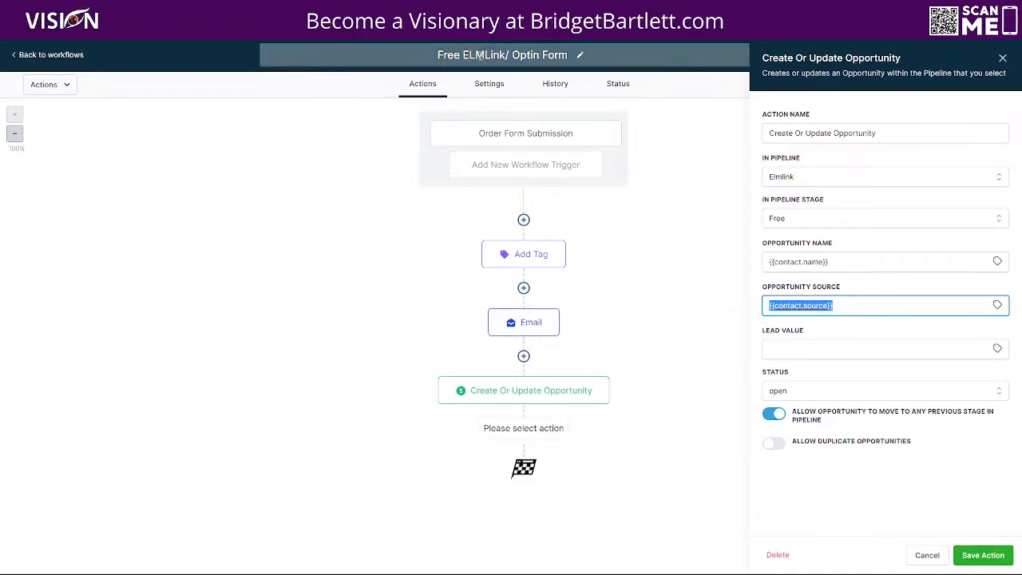
pyautogui.click(938, 287)
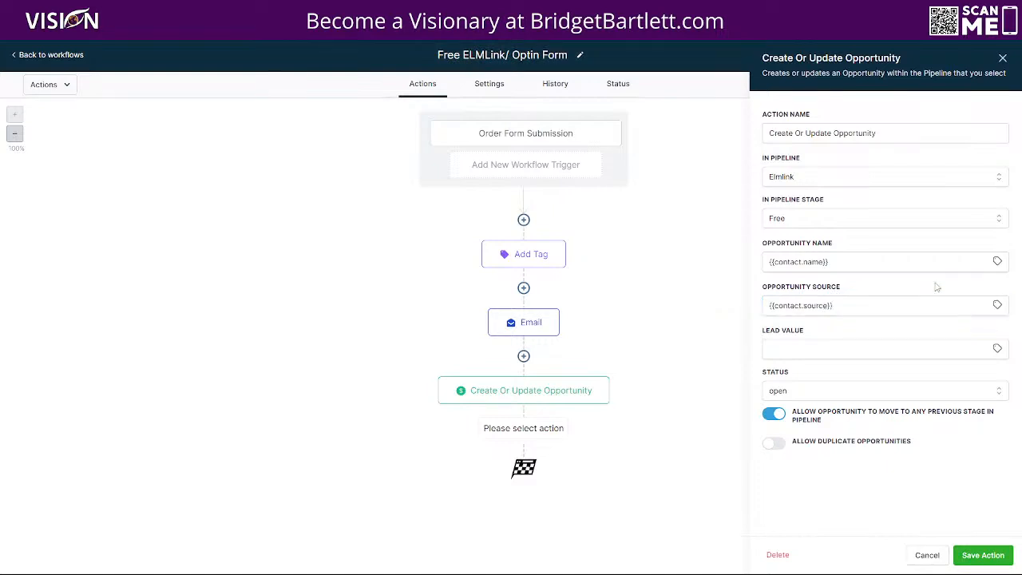
pyautogui.click(998, 307)
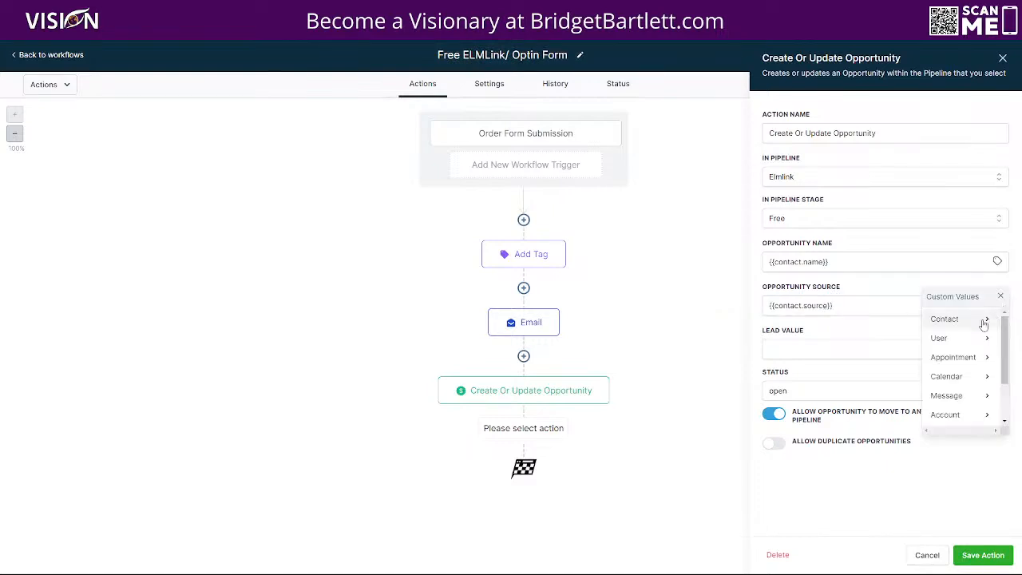
pyautogui.click(985, 319)
pyautogui.scroll(-5, 941, 354)
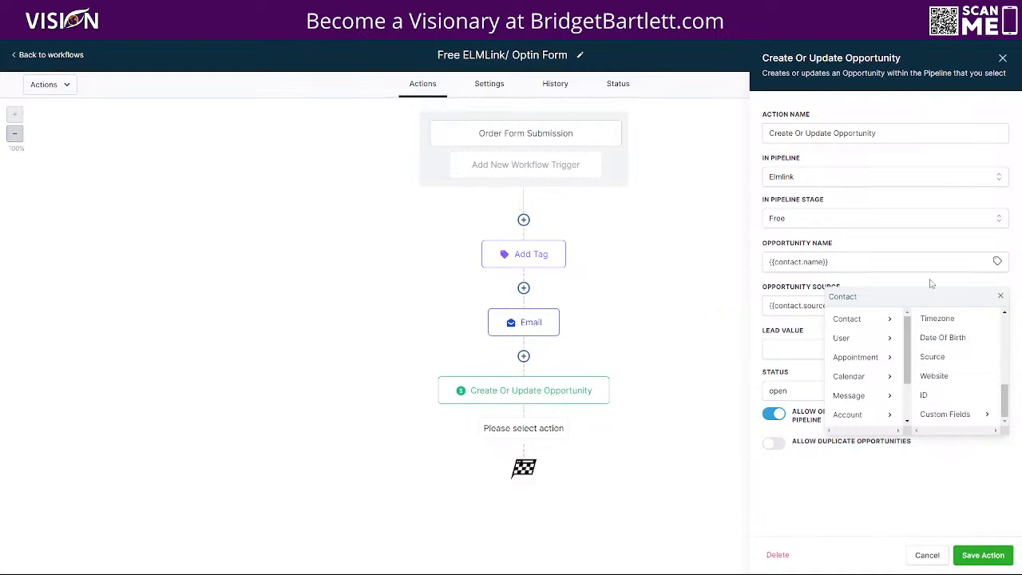
pyautogui.click(1000, 296)
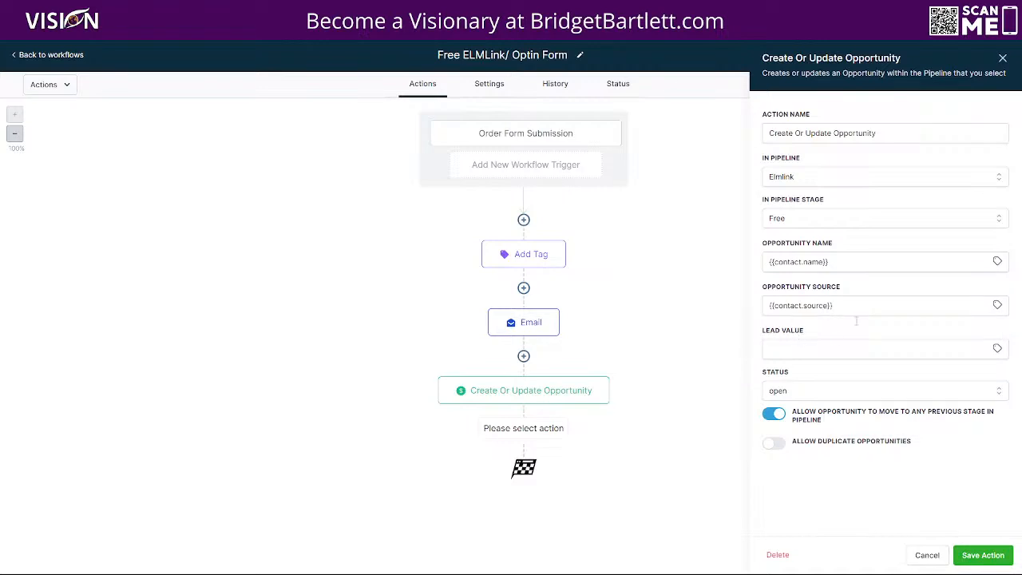
# - Examine the custom value categories available for the lead value, leaving the field empty
pyautogui.click(803, 347)
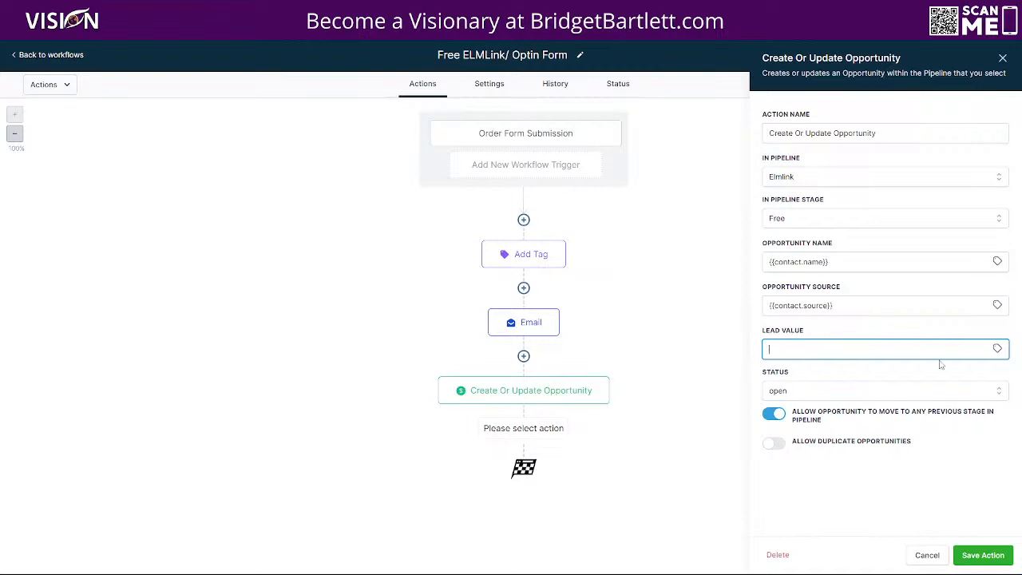
pyautogui.click(998, 348)
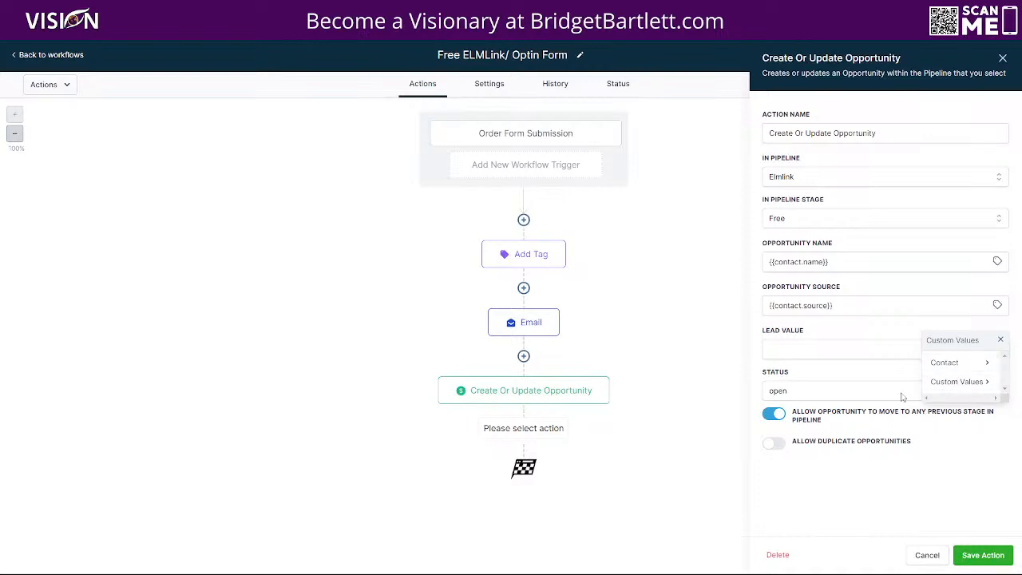
pyautogui.moveTo(770, 331); pyautogui.dragTo(776, 331)
pyautogui.click(1001, 339)
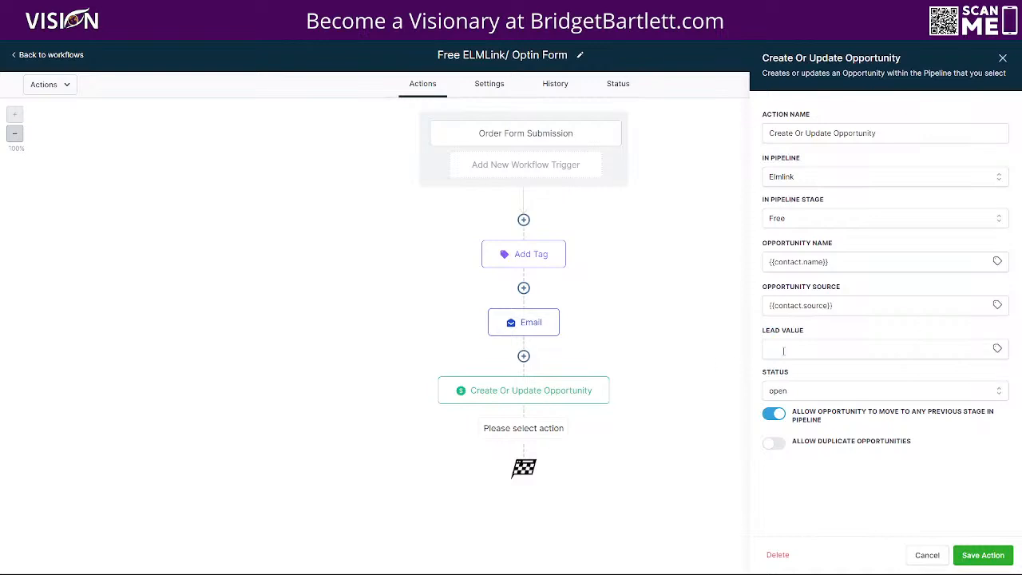
# - Set the opportunity status to open and save the Create Or Update Opportunity action
pyautogui.click(793, 392)
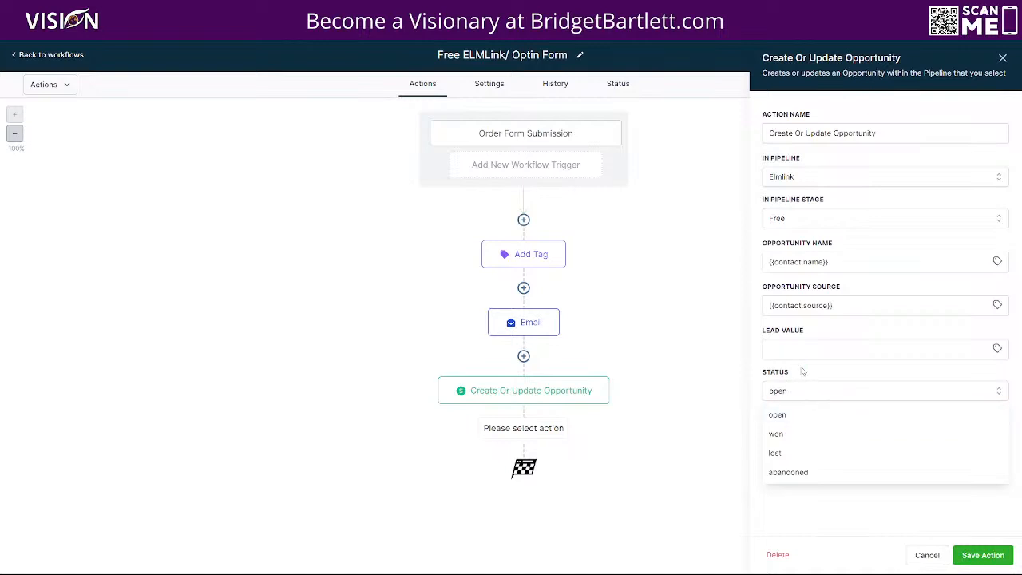
pyautogui.click(787, 417)
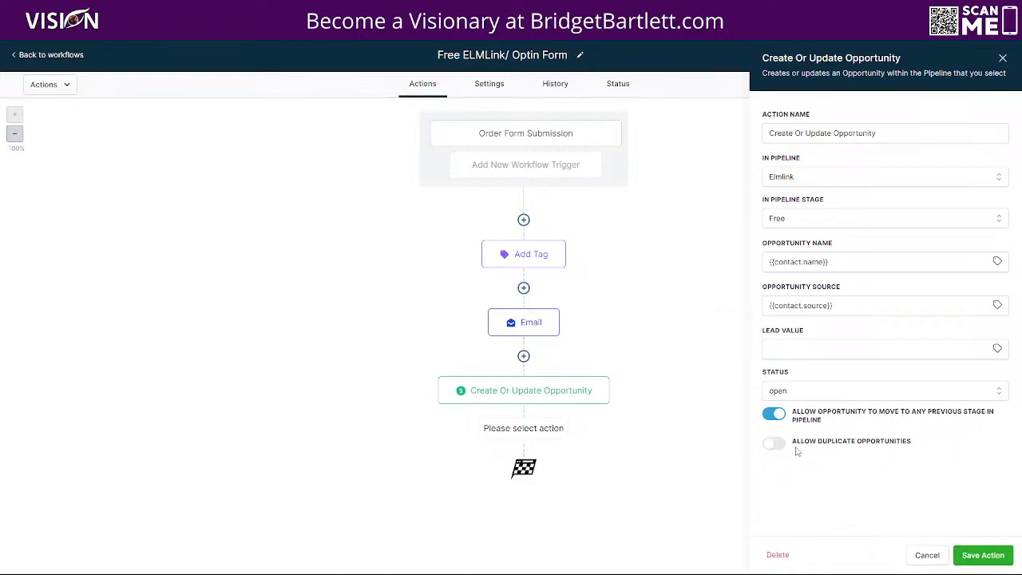
pyautogui.click(988, 557)
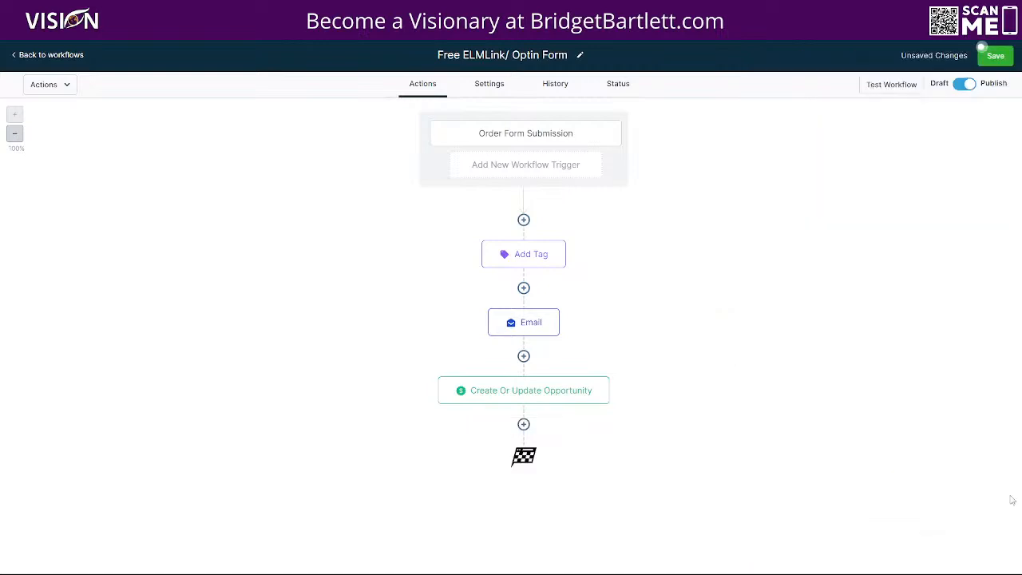
# - Review the workflow's default settings, including Allow Multiple, return to its actions and save the workflow
pyautogui.click(497, 85)
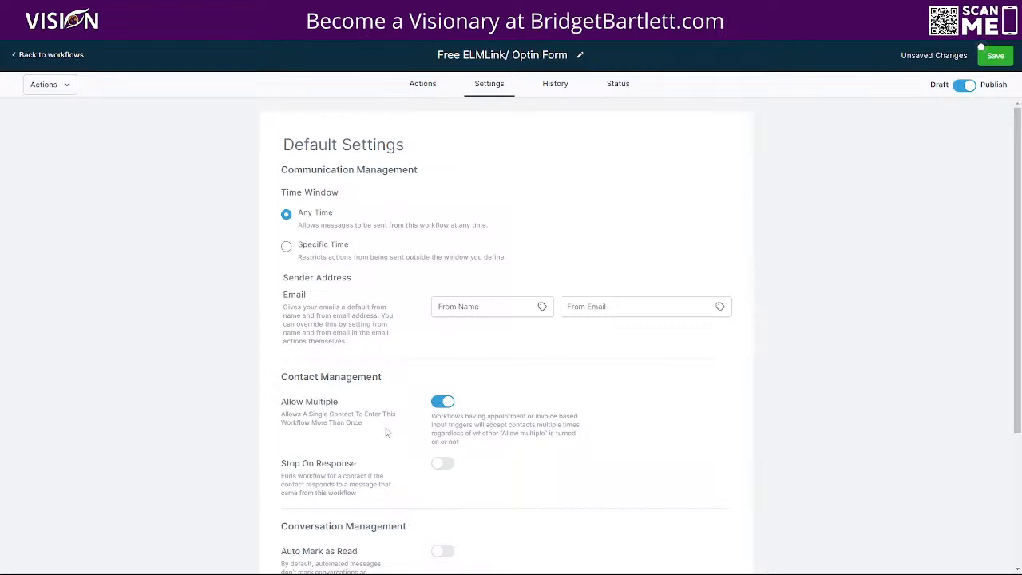
pyautogui.click(423, 85)
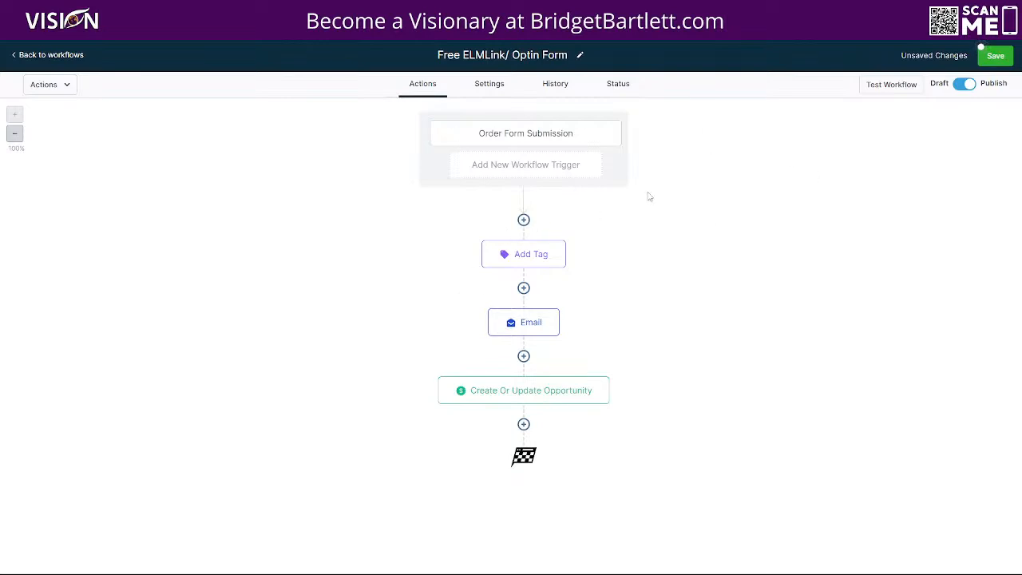
pyautogui.click(1003, 51)
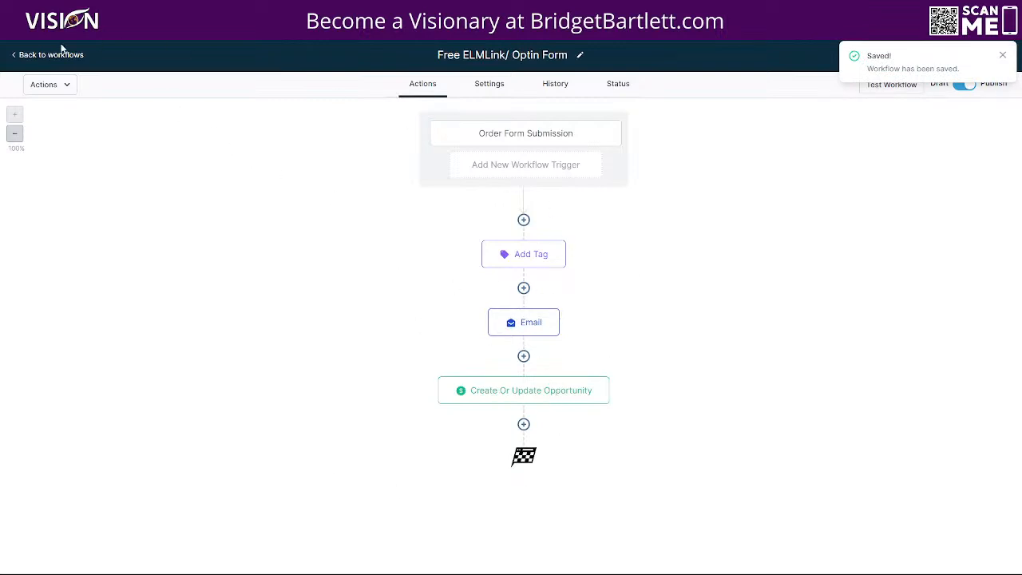
# - Open the ELMLink Pro Plan workflow from the ELMLink folder and view its Create Or Update Opportunity action
pyautogui.click(53, 56)
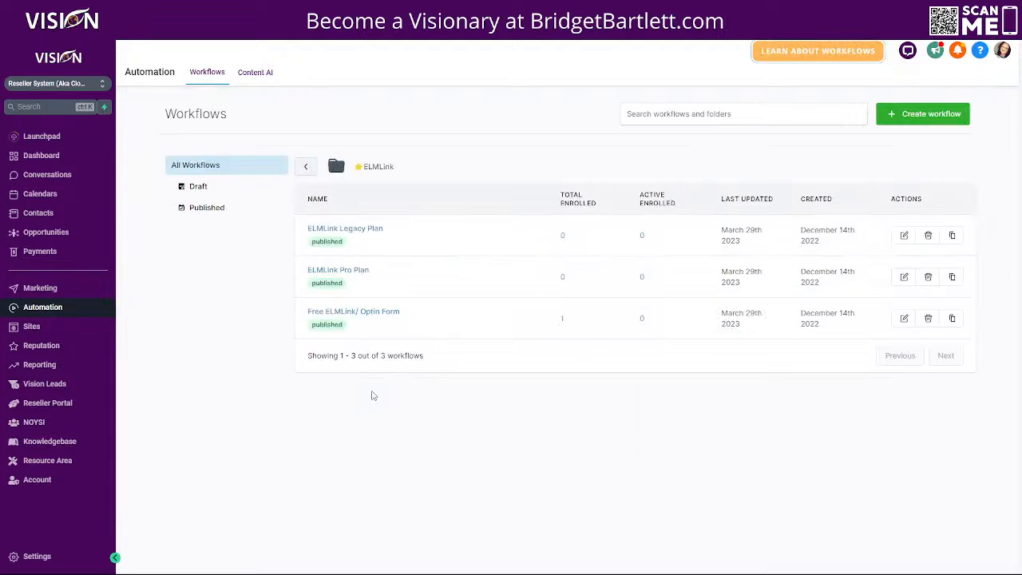
pyautogui.click(339, 271)
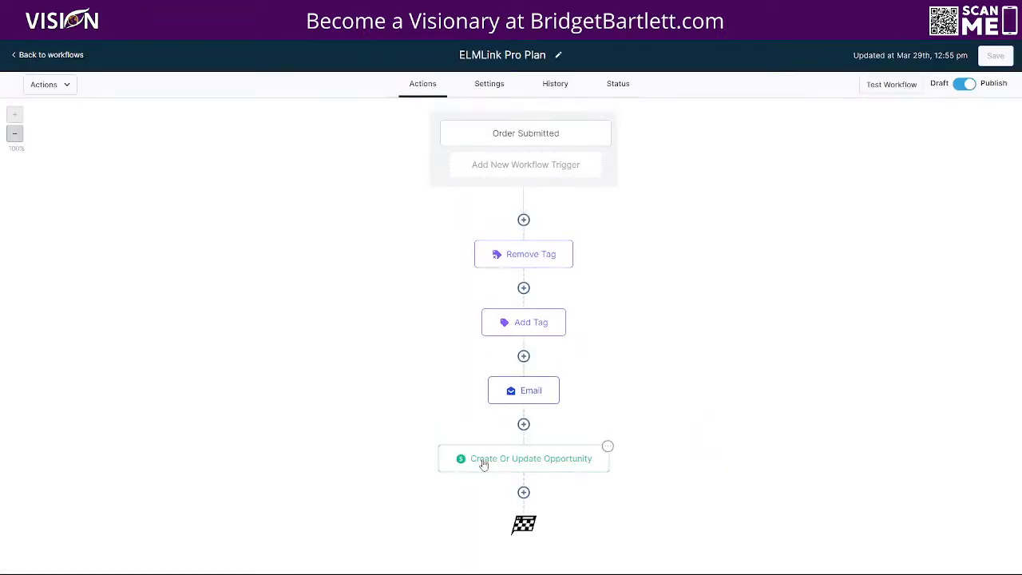
pyautogui.click(523, 462)
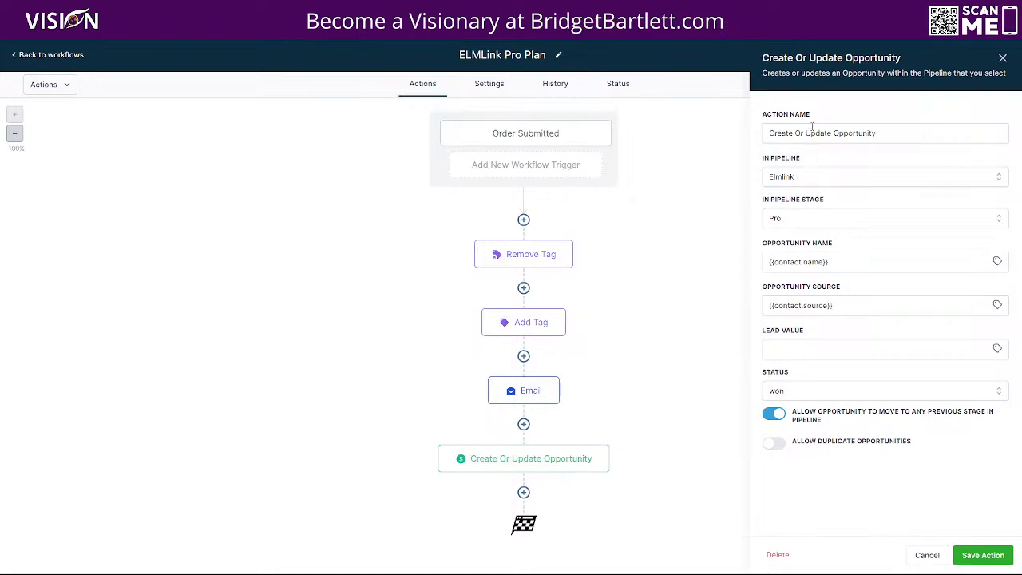
# - Check the Elmlink pipeline selection and choose the Pro pipeline stage for the Create Or Update Opportunity action
pyautogui.click(784, 182)
pyautogui.click(780, 185)
pyautogui.click(785, 221)
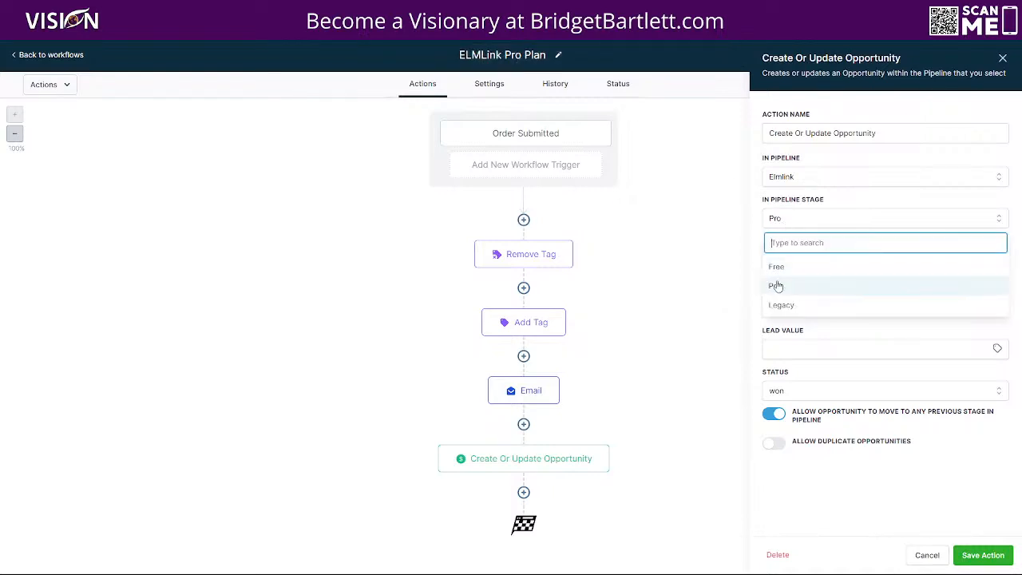
pyautogui.click(785, 285)
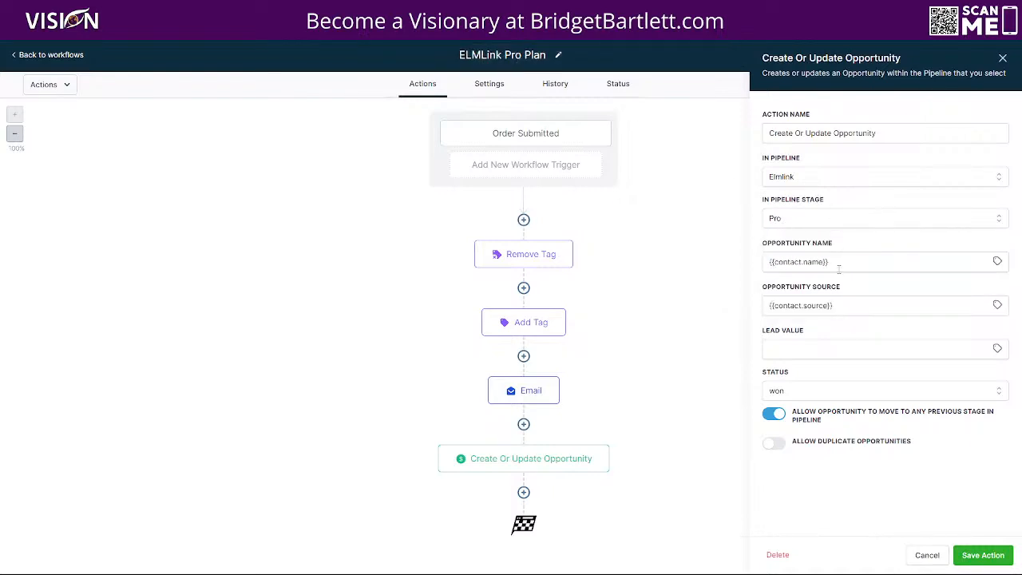
# - Review the opportunity name, opportunity source and previous-stage movement option, and save the Create Or Update Opportunity action
pyautogui.moveTo(841, 266); pyautogui.dragTo(757, 265)
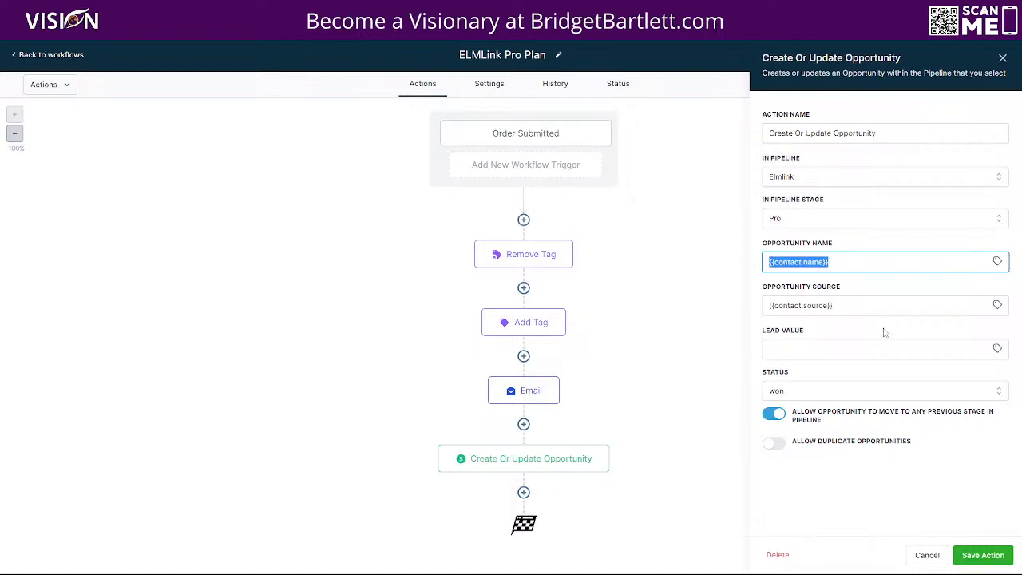
pyautogui.moveTo(872, 312); pyautogui.dragTo(753, 310)
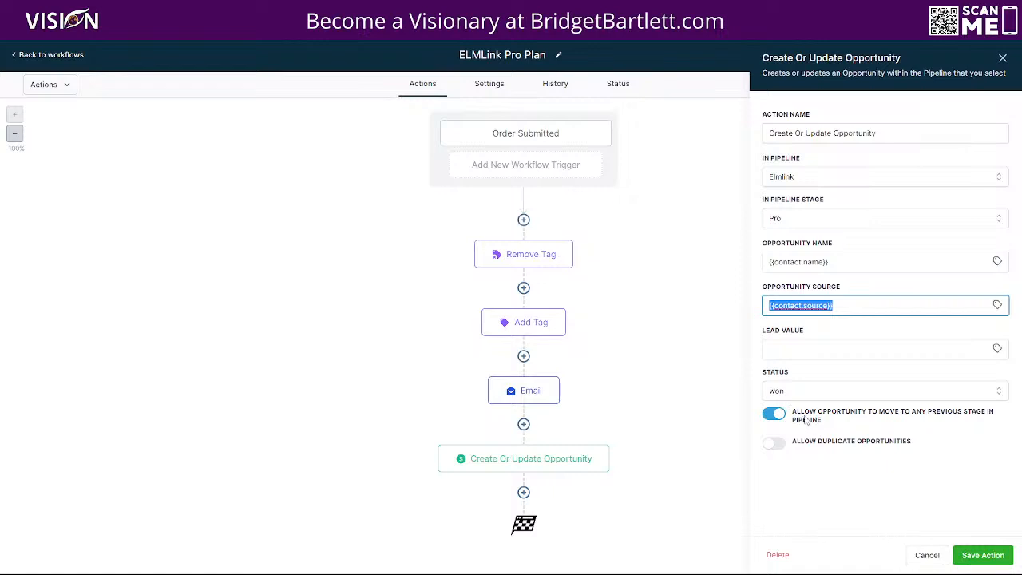
pyautogui.moveTo(794, 413); pyautogui.dragTo(857, 431)
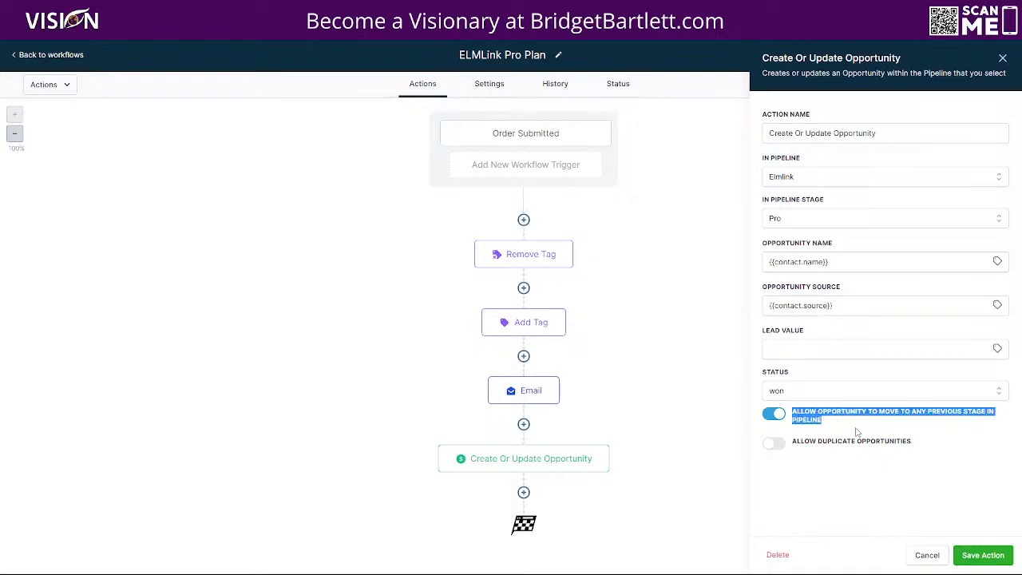
pyautogui.click(979, 564)
# - Review the ELMLink Pro Plan workflow's default settings, return to its actions and save the workflow
pyautogui.click(486, 88)
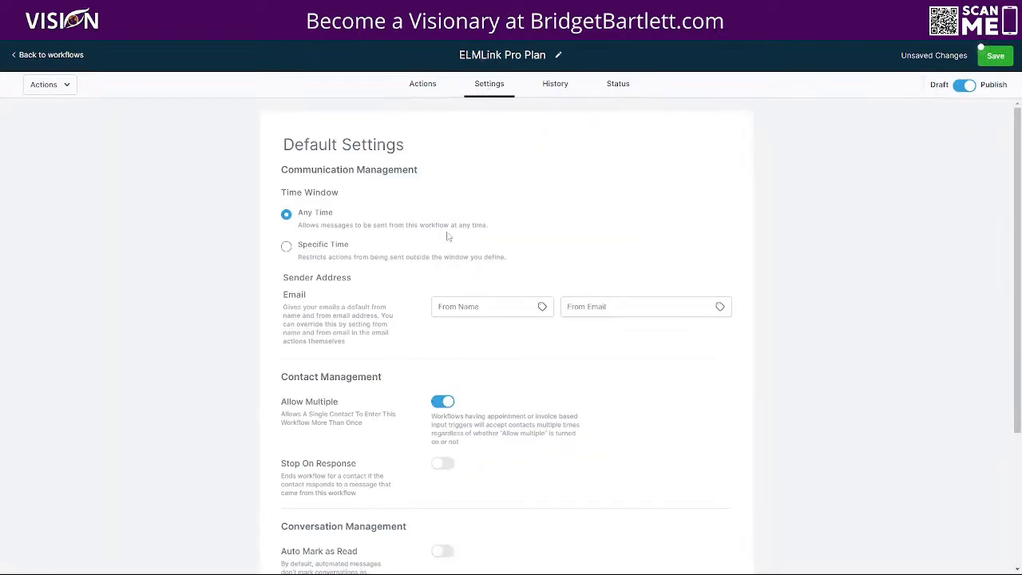
pyautogui.click(423, 84)
pyautogui.click(996, 55)
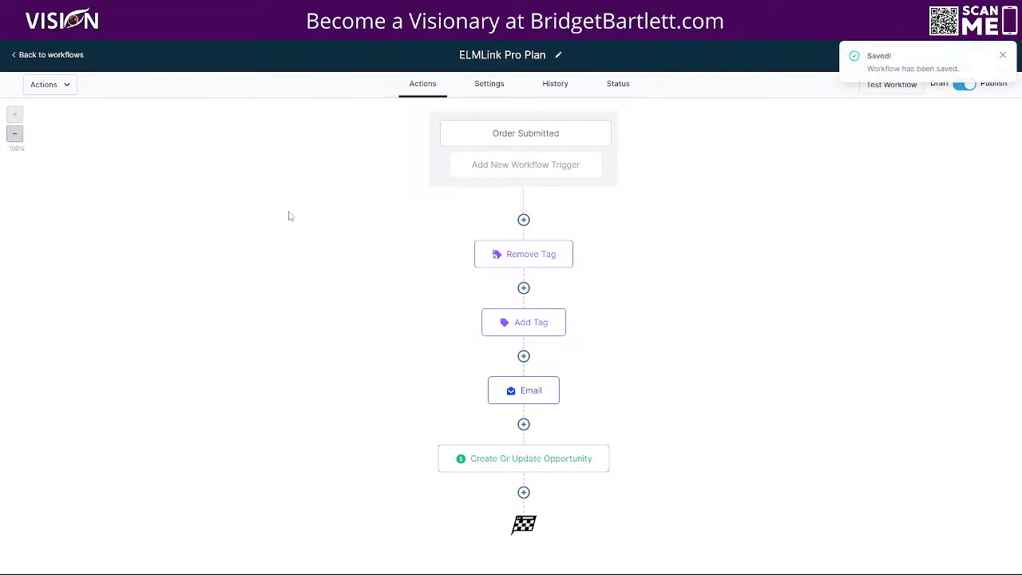
# - Open the ELMLink Legacy Plan workflow from the ELMLink folder and view its Create Or Update Opportunity action
pyautogui.click(55, 56)
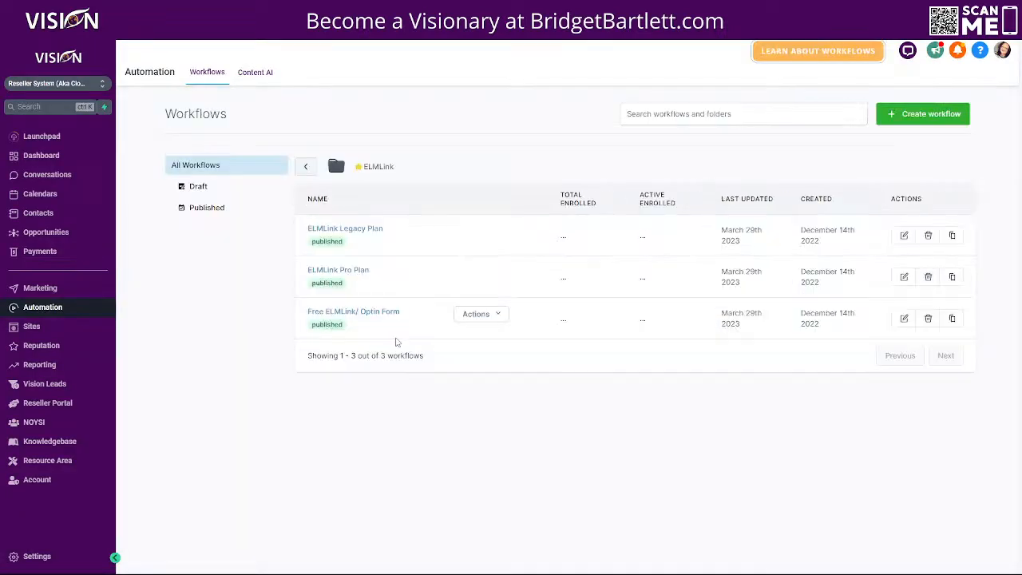
pyautogui.click(347, 230)
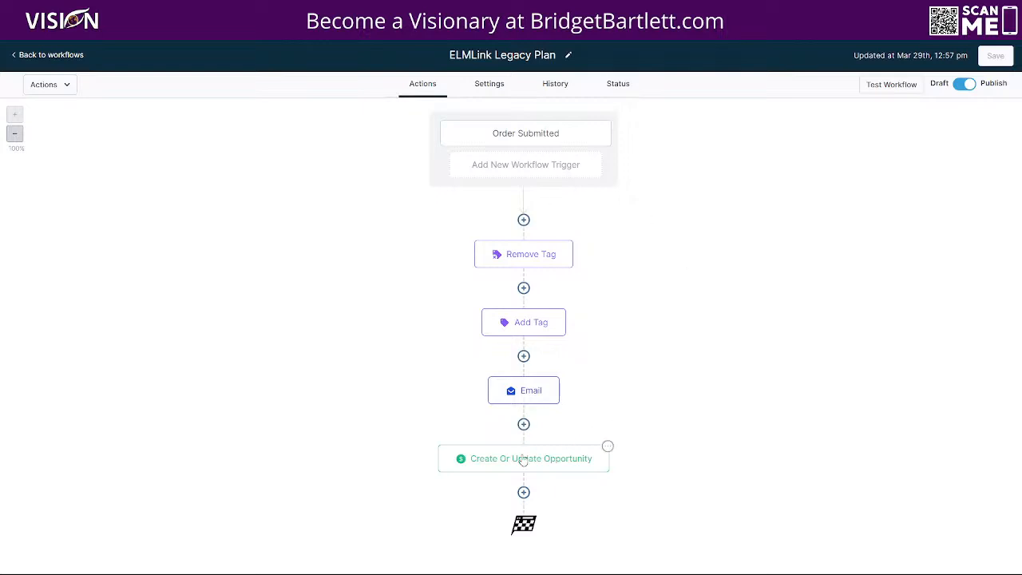
pyautogui.click(522, 458)
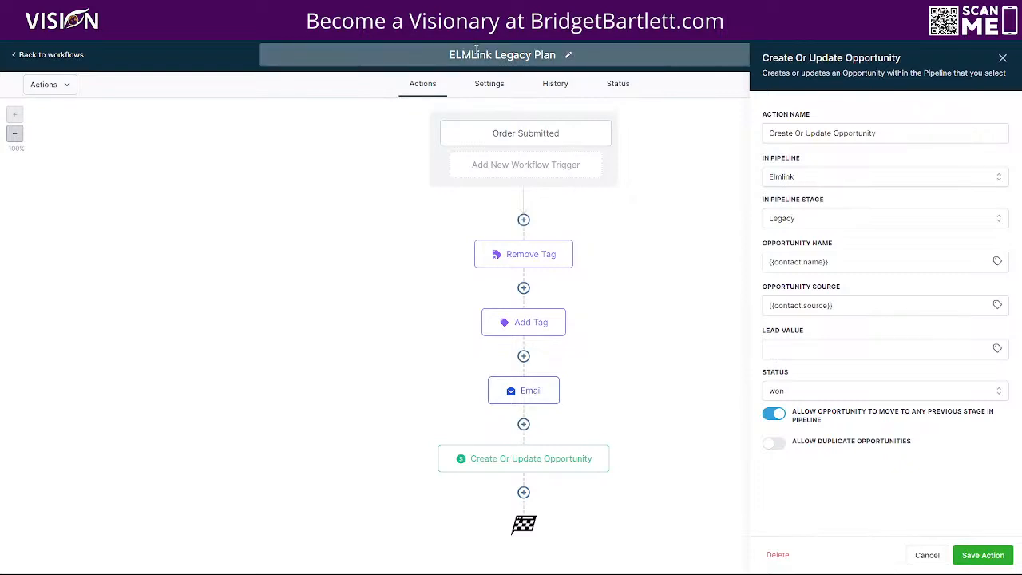
# - Check the available pipelines, keeping Elmlink, and choose the Legacy pipeline stage for the opportunity
pyautogui.click(783, 182)
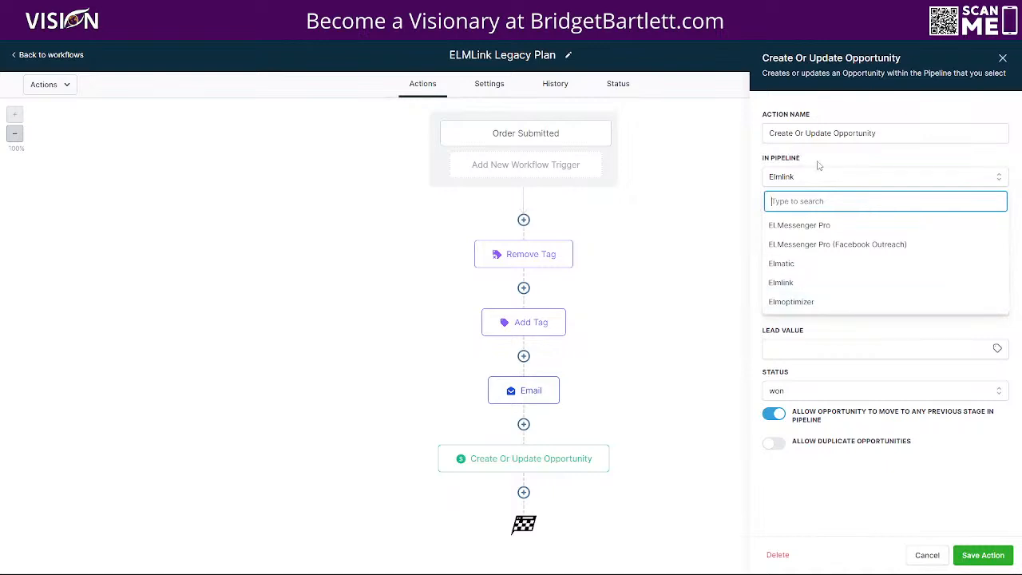
pyautogui.click(823, 164)
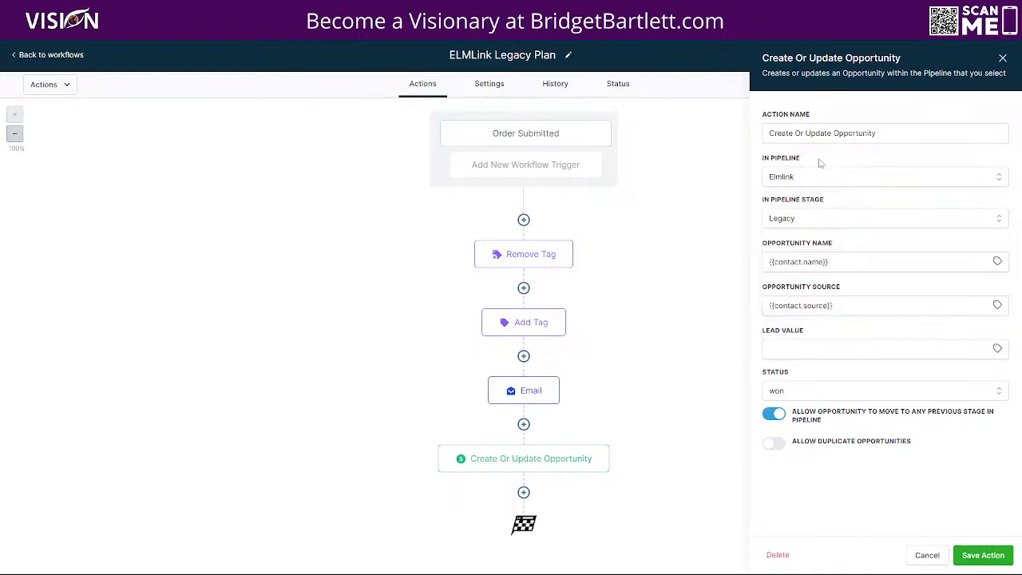
pyautogui.click(794, 222)
pyautogui.click(792, 305)
# - Review the Legacy Plan action's opportunity name and source values, and save the action
pyautogui.moveTo(837, 264); pyautogui.dragTo(760, 272)
pyautogui.moveTo(862, 304); pyautogui.dragTo(763, 320)
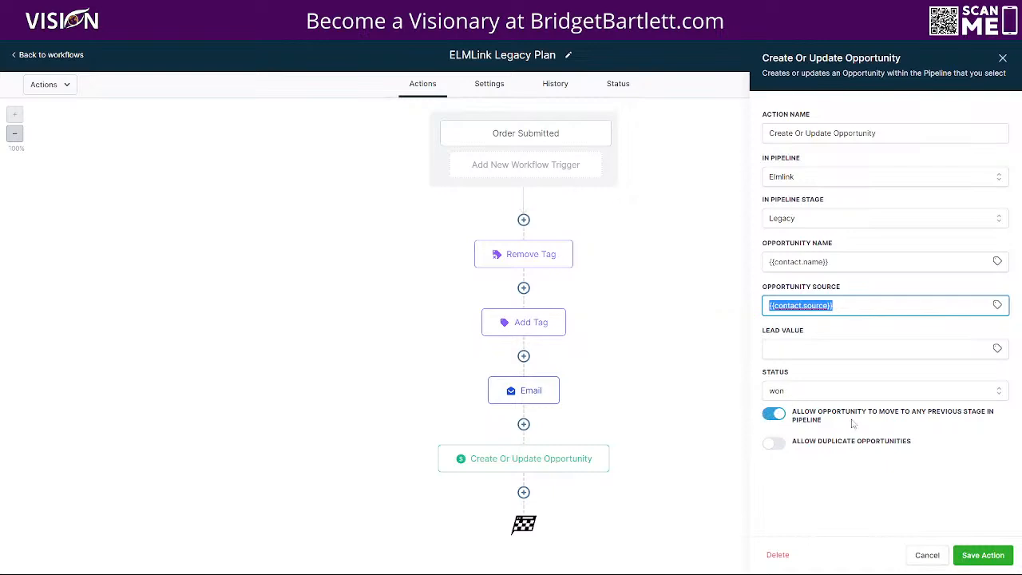
pyautogui.click(984, 555)
# - Review the Legacy Plan workflow's default settings, including Allow Multiple, save the workflow and return to the ELMLink folder
pyautogui.click(487, 85)
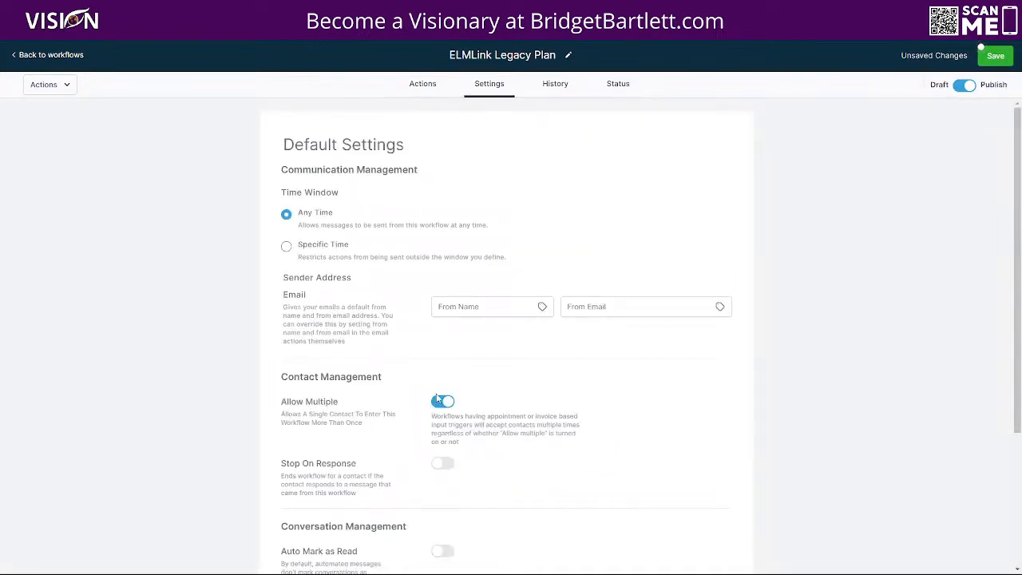
pyautogui.click(995, 56)
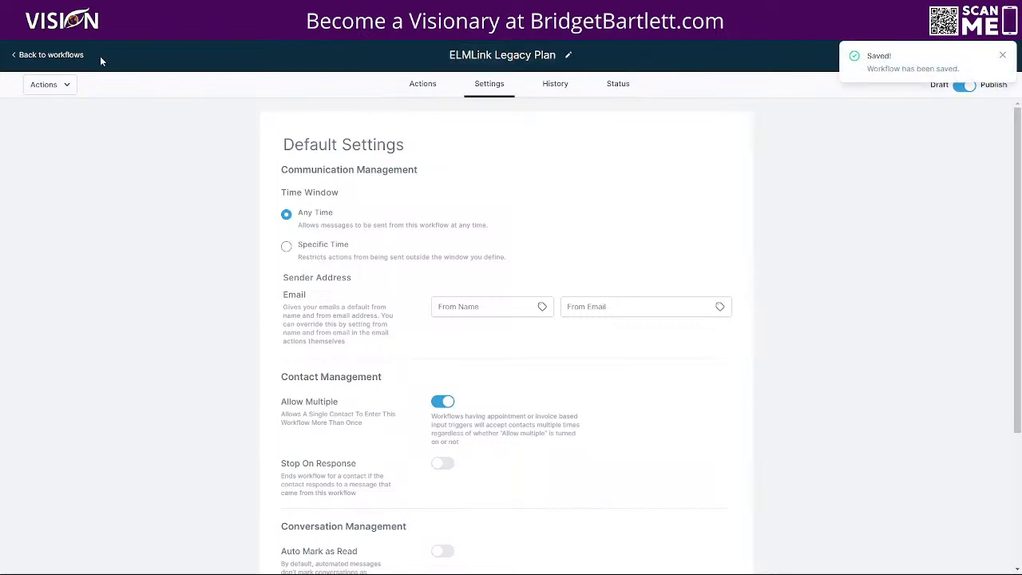
pyautogui.click(51, 55)
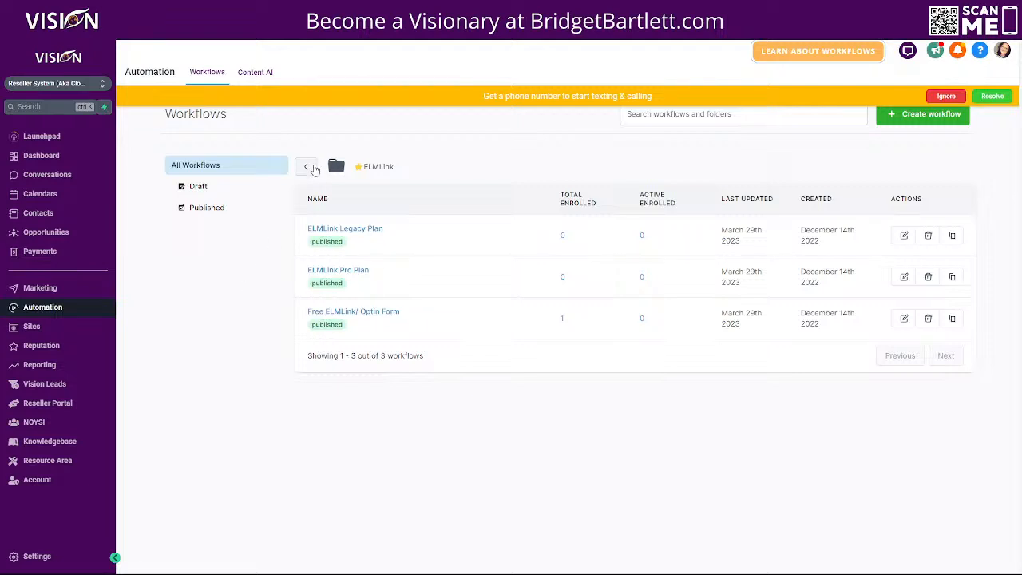
# - Open the canceled ELMlink Pro workflow from the Canceled ELM Tools folder and view its Remove Opportunity action
pyautogui.click(306, 166)
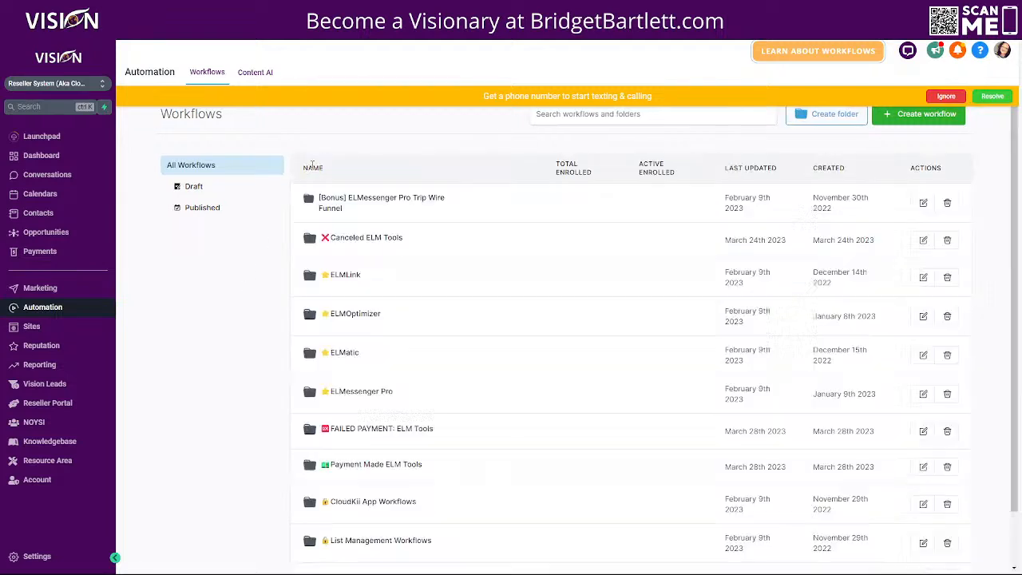
pyautogui.click(367, 240)
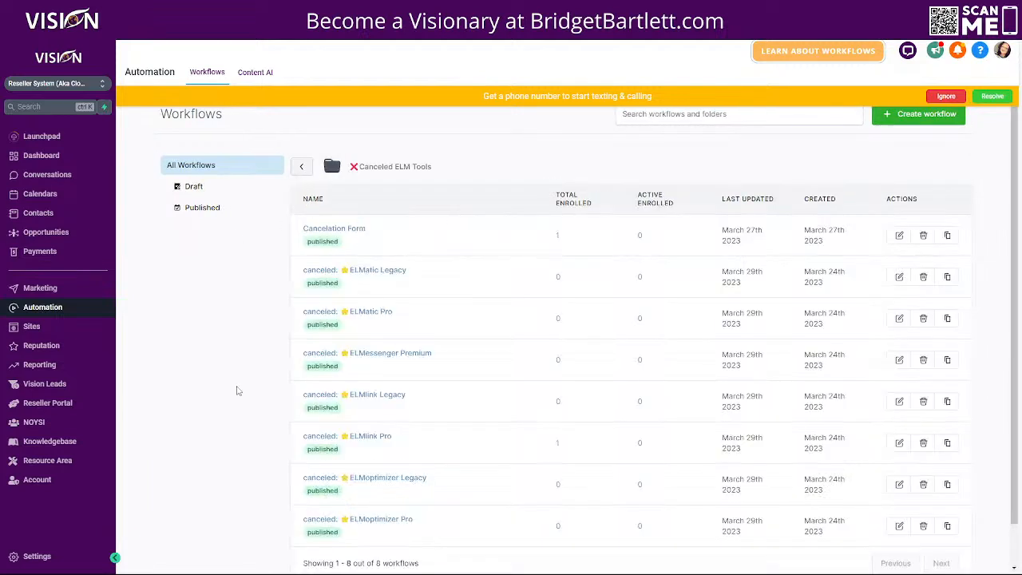
pyautogui.scroll(-1, 263, 359)
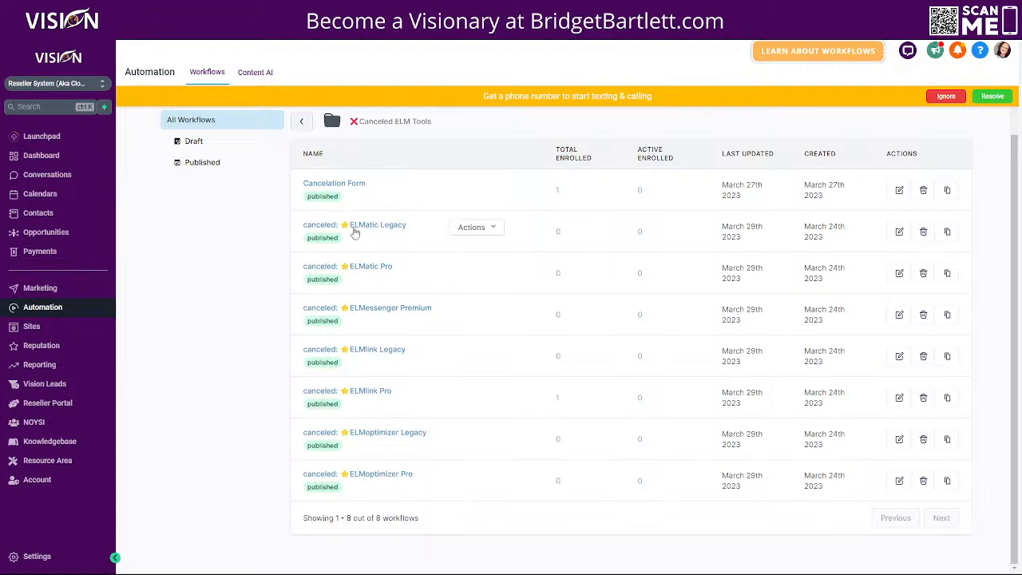
pyautogui.click(370, 390)
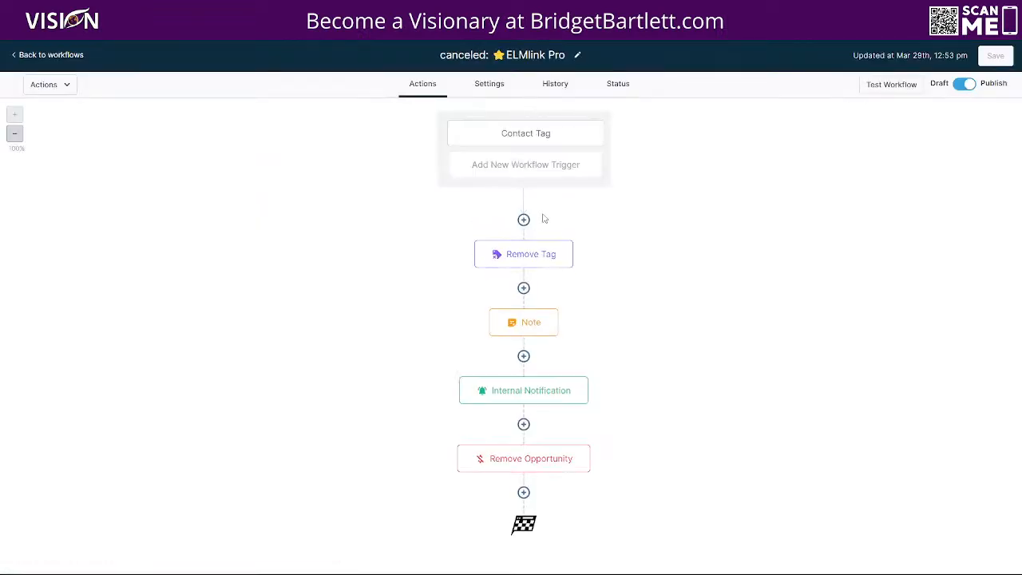
pyautogui.click(527, 466)
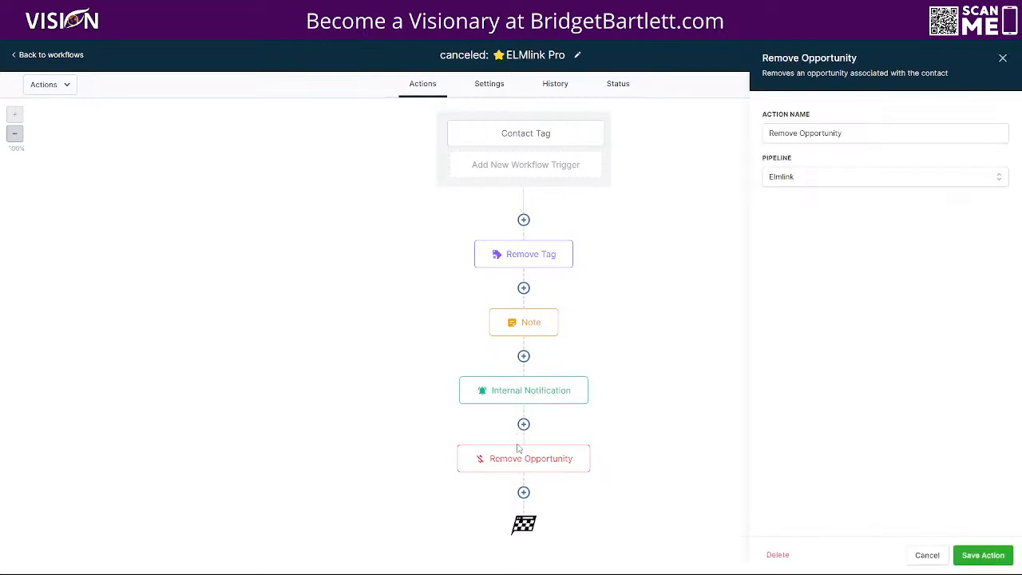
# - Try adding another Remove Opportunity action at the end of the workflow and view its pipeline choices
pyautogui.click(524, 492)
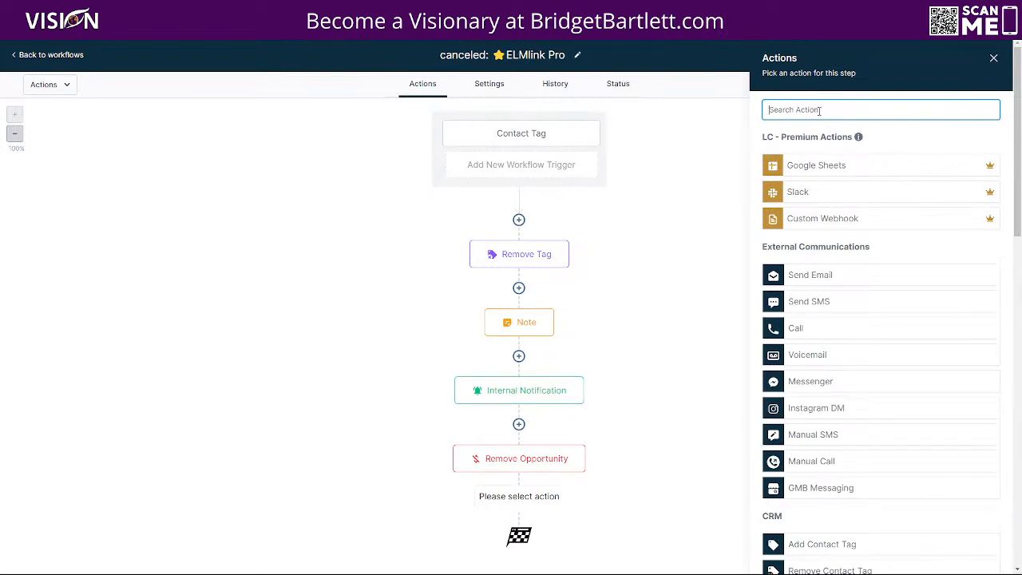
pyautogui.write('remove')
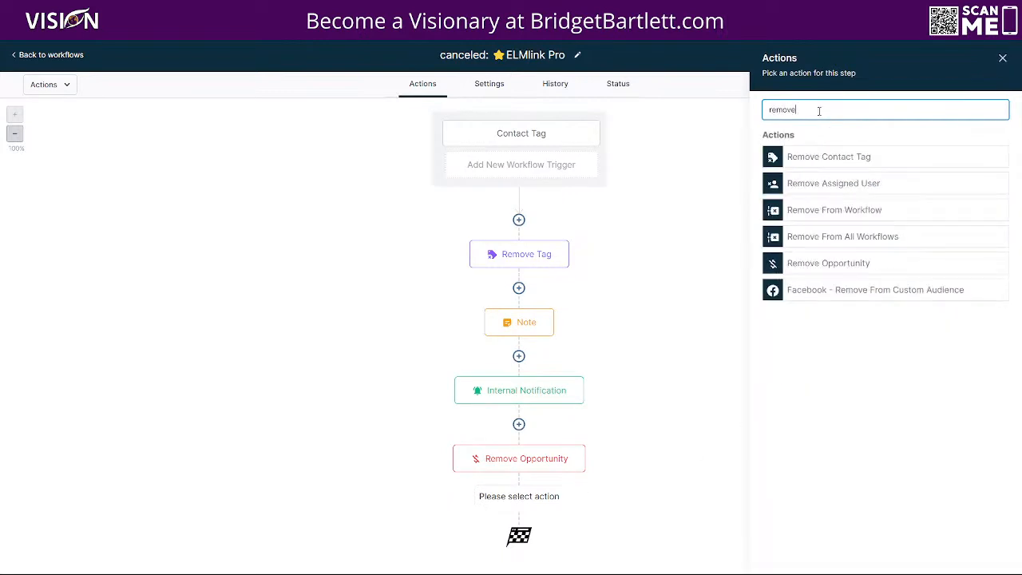
pyautogui.click(827, 263)
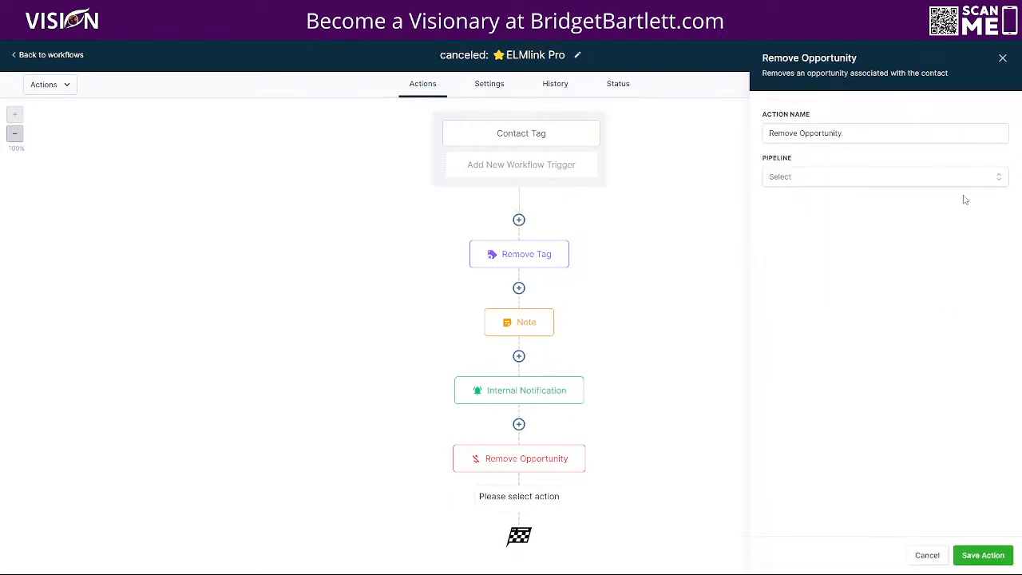
pyautogui.click(818, 181)
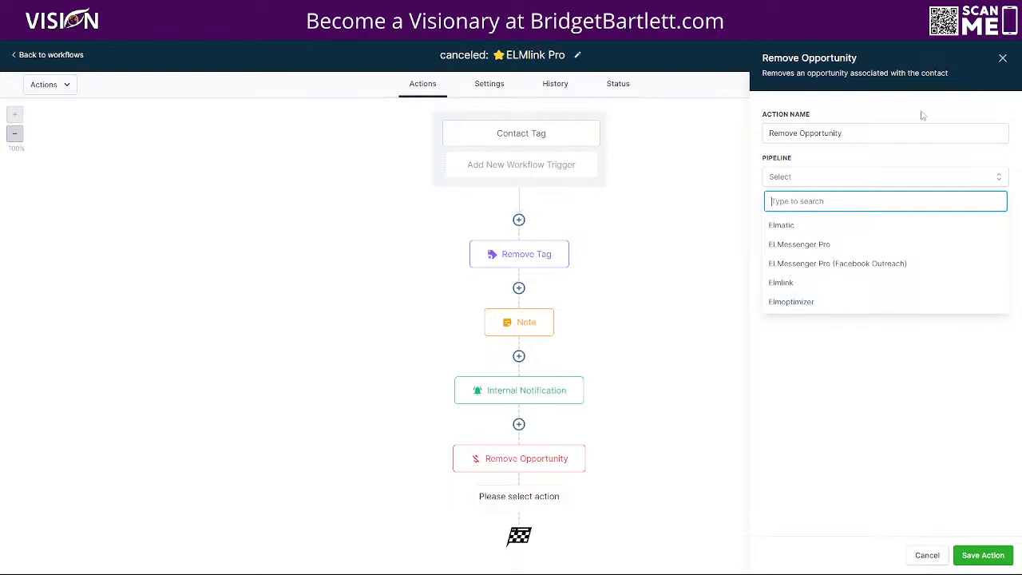
pyautogui.click(1002, 58)
# - Review the existing Remove Opportunity action's Elmlink pipeline, close it and return to the Canceled ELM Tools folder
pyautogui.click(516, 466)
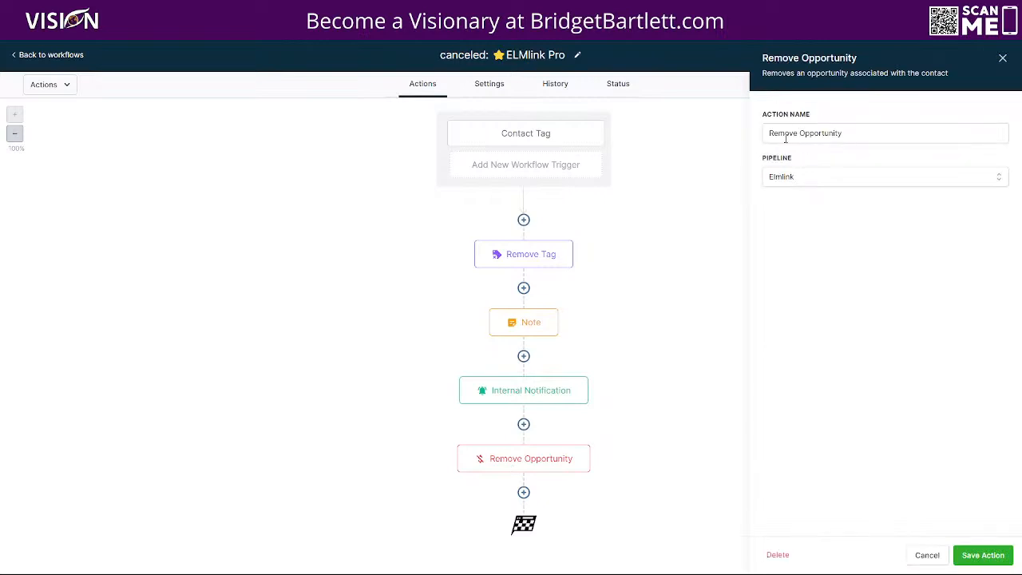
pyautogui.click(1003, 59)
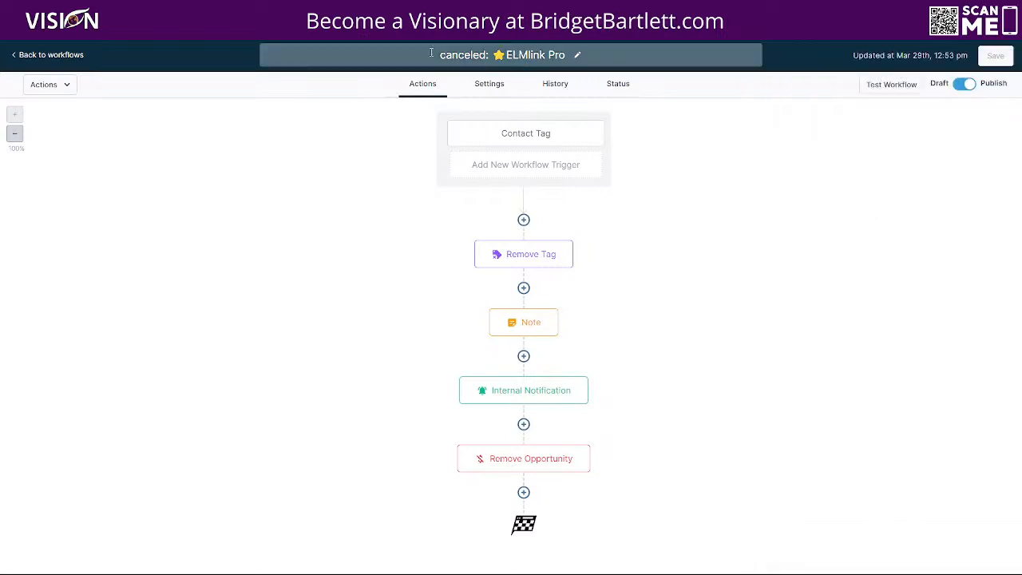
pyautogui.click(61, 55)
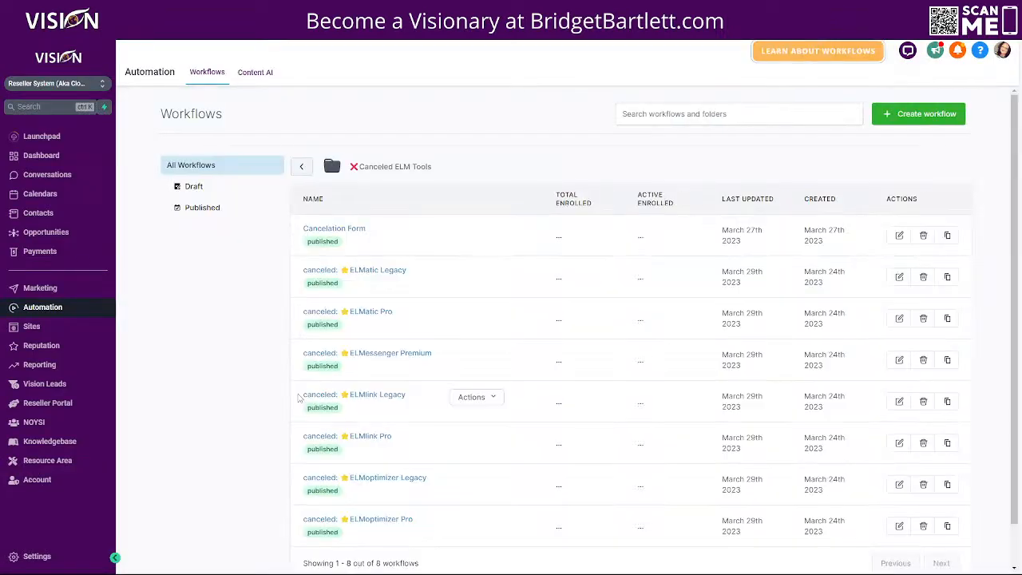
# - View the Remove Opportunity action in the canceled ELMlink Legacy workflow, close it and return to the main workflow list
pyautogui.click(366, 395)
pyautogui.moveTo(531, 458); pyautogui.dragTo(525, 458)
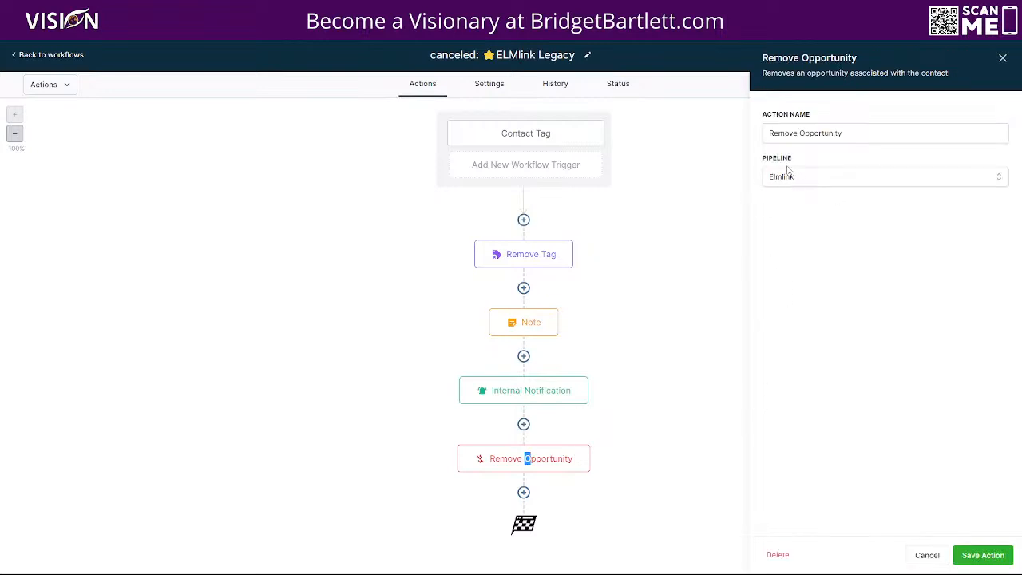
pyautogui.click(929, 555)
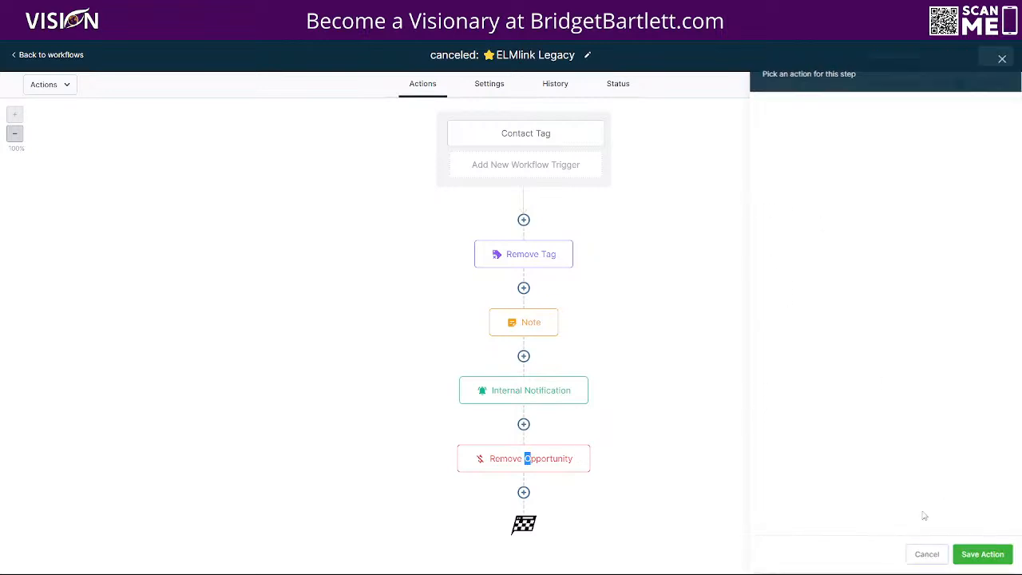
pyautogui.click(69, 56)
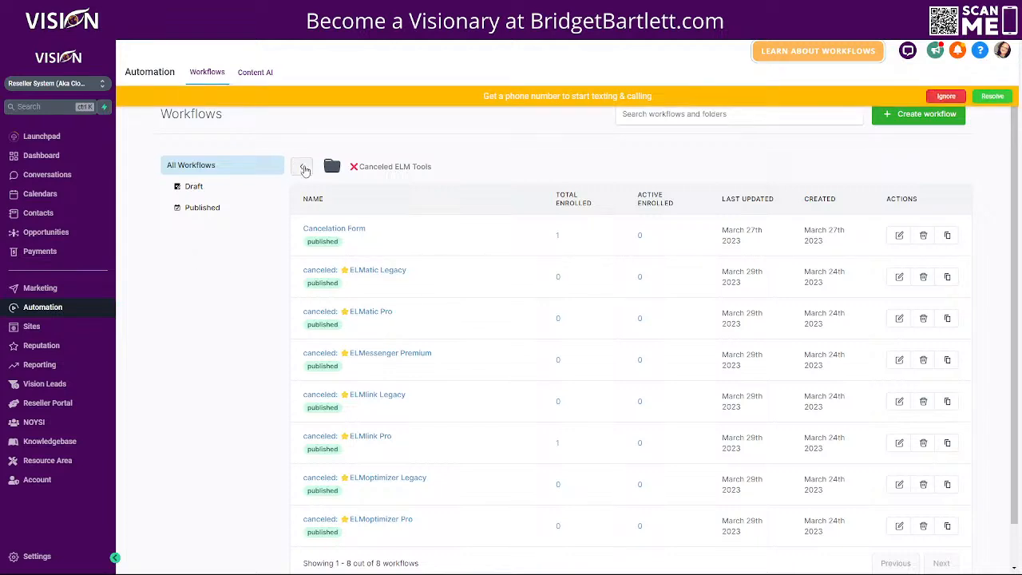
pyautogui.click(304, 170)
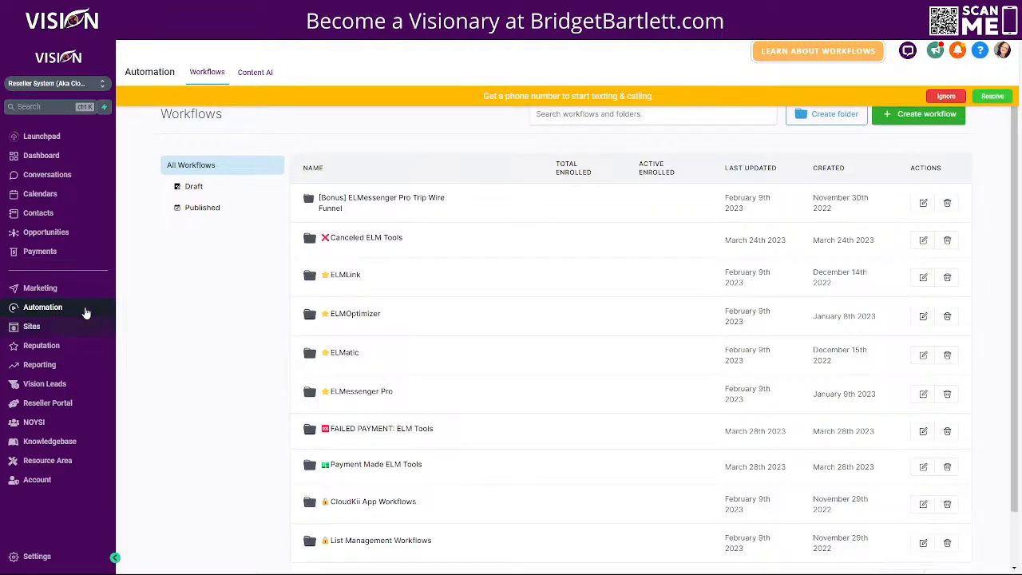
# - Start a new contact in Contacts with the first name Test
pyautogui.click(36, 214)
pyautogui.click(136, 144)
pyautogui.click(438, 241)
pyautogui.write('Test')
pyautogui.click(555, 240)
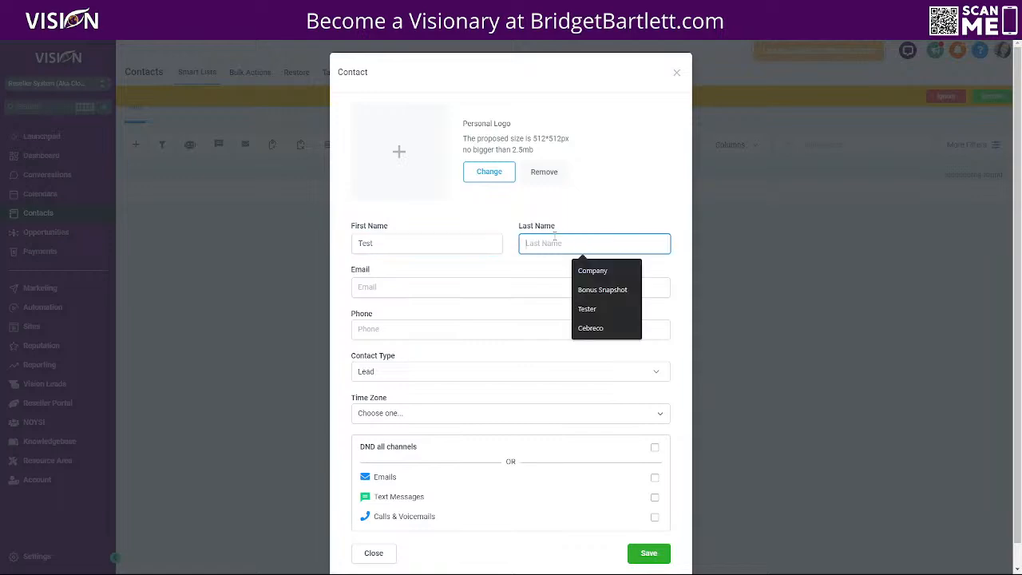
pyautogui.hotkey('ctrl', 't')
pyautogui.write('est')
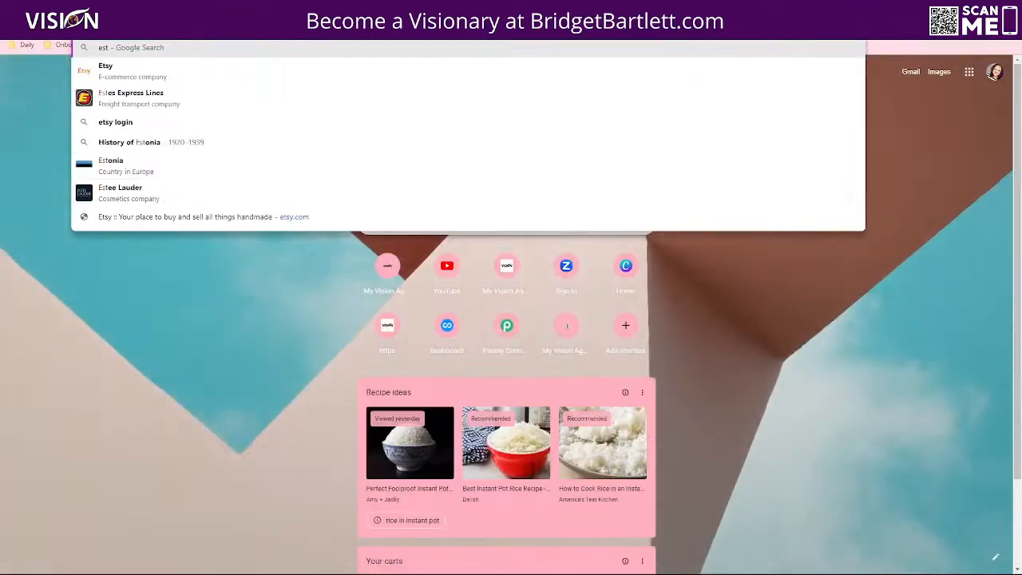
pyautogui.hotkey('ctrl', 'w')
# - Set the new contact's last name to Tester
pyautogui.click(547, 239)
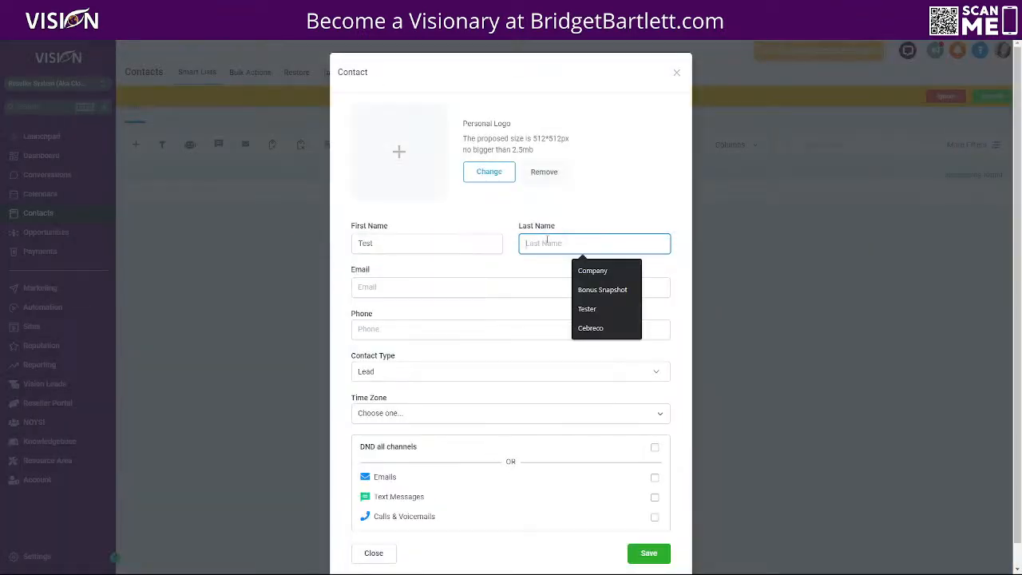
pyautogui.hotkey('ctrl', 't')
pyautogui.write('e')
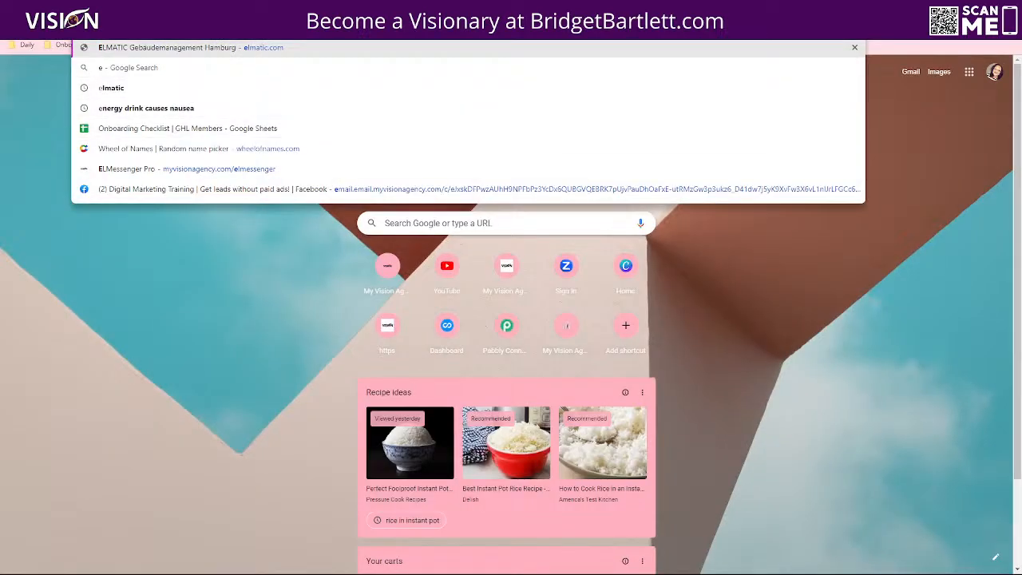
pyautogui.hotkey('ctrl', 'w')
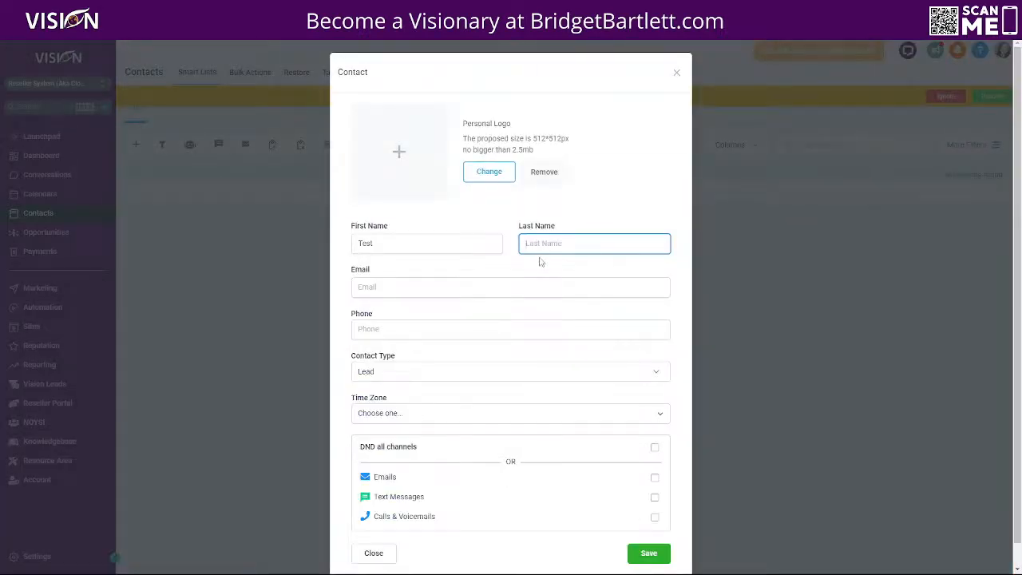
pyautogui.write('Tester')
# - Fill in the new contact's email address, adding 23 before the @ of the suggested address, and save the contact
pyautogui.click(380, 285)
pyautogui.write('inf')
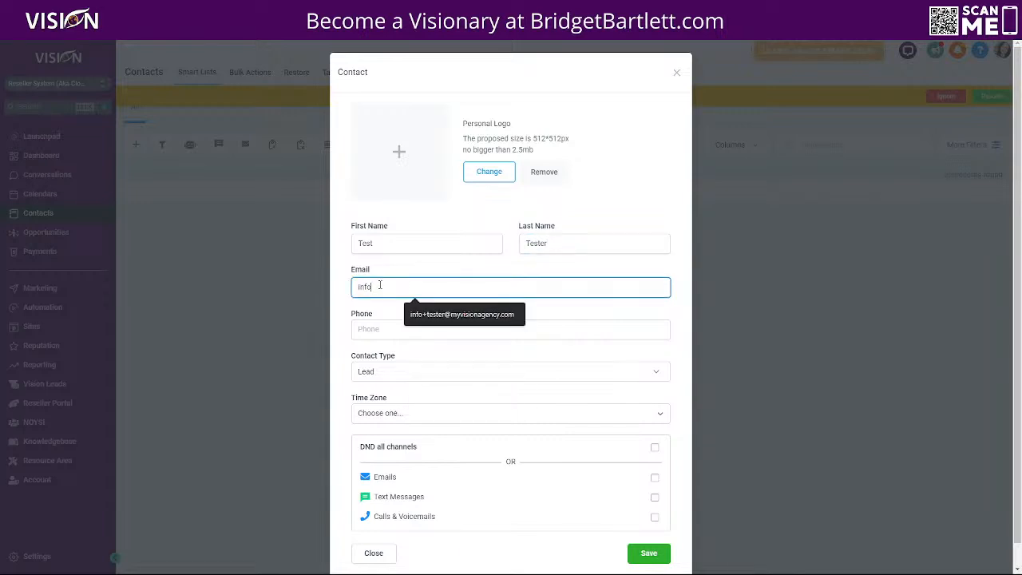
pyautogui.write('o')
pyautogui.press('Down')
pyautogui.press('Return')
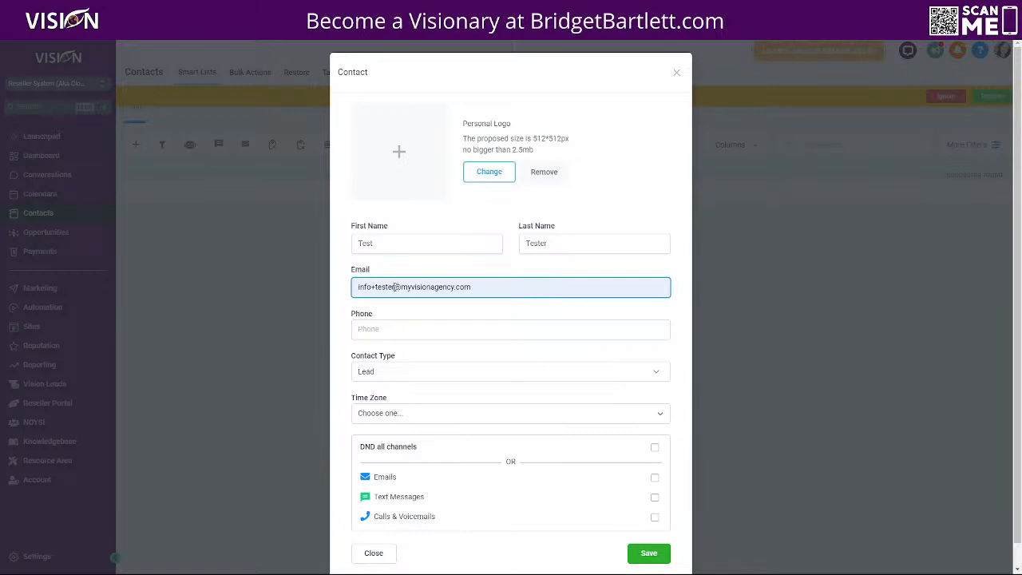
pyautogui.write('23')
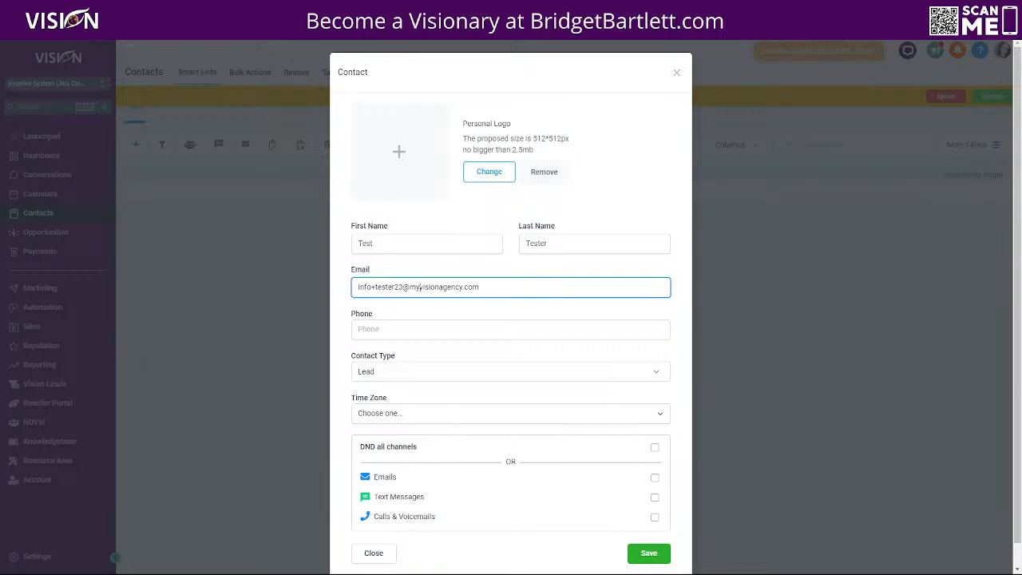
pyautogui.moveTo(486, 286); pyautogui.dragTo(343, 294)
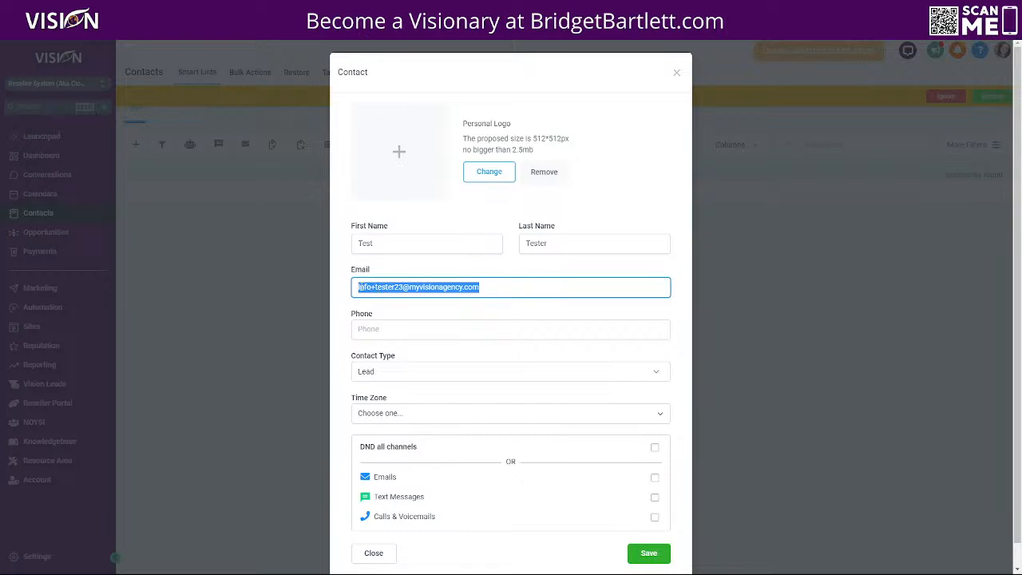
pyautogui.click(483, 288)
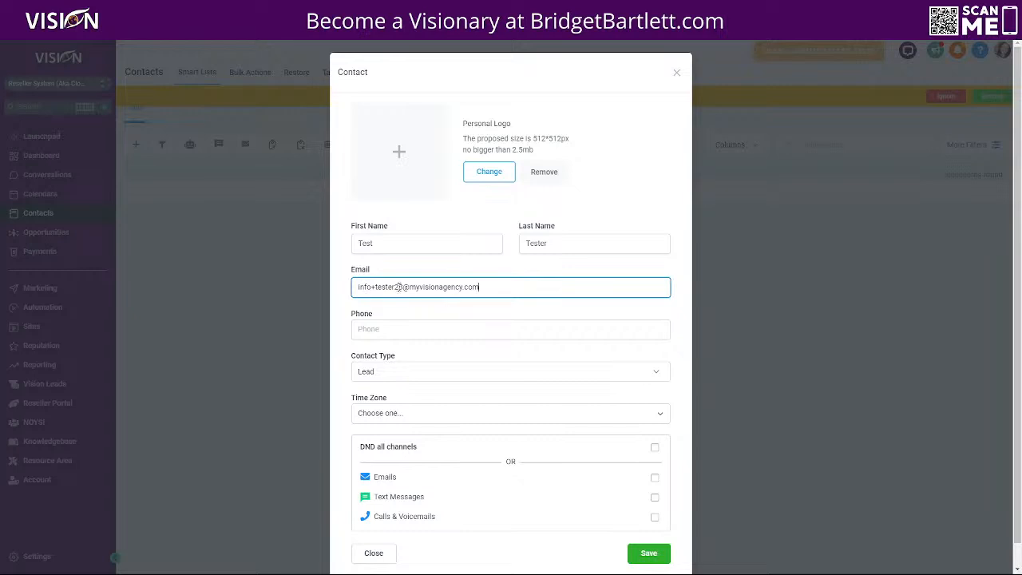
pyautogui.moveTo(403, 287); pyautogui.dragTo(373, 287)
pyautogui.click(663, 272)
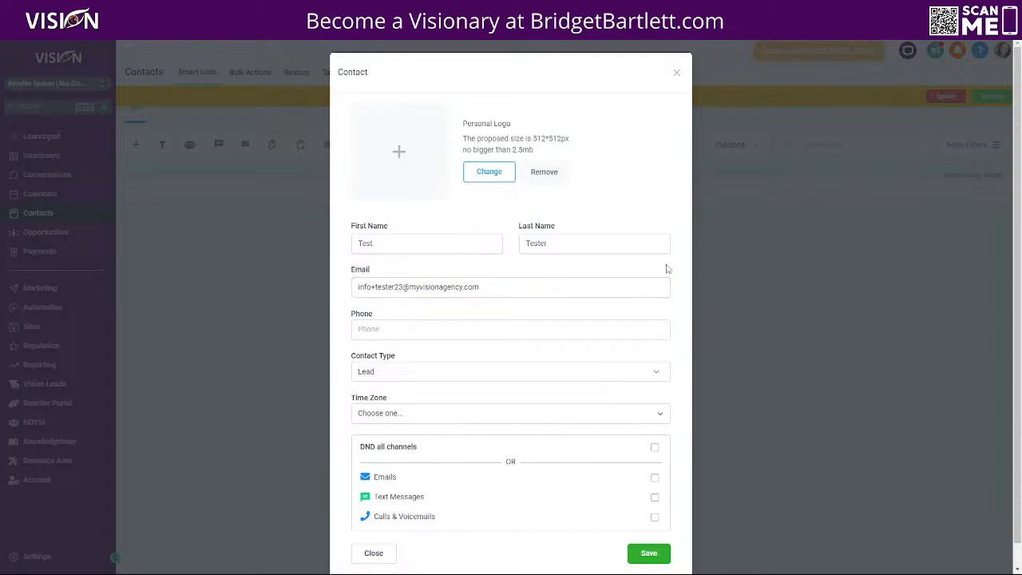
pyautogui.click(648, 553)
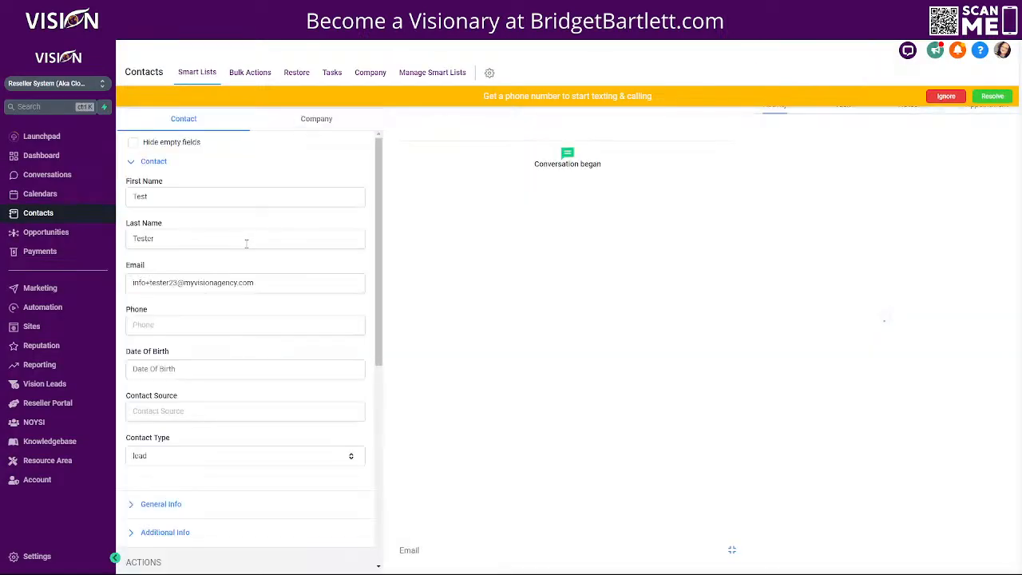
# - Add the contact to the Free ELMLink/ Optin Form workflow with the current date and time as the event start date
pyautogui.scroll(-5, 231, 384)
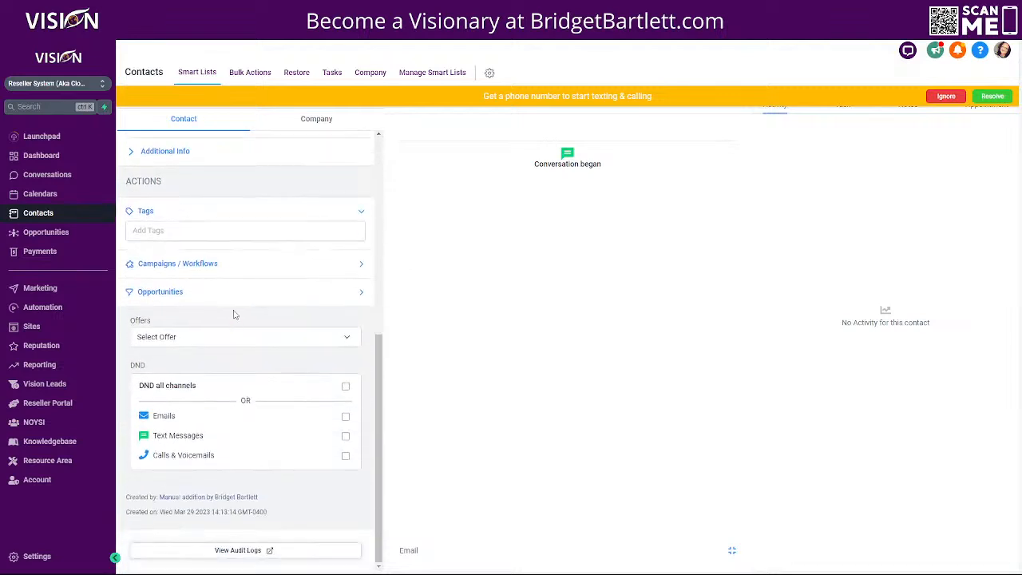
pyautogui.click(176, 265)
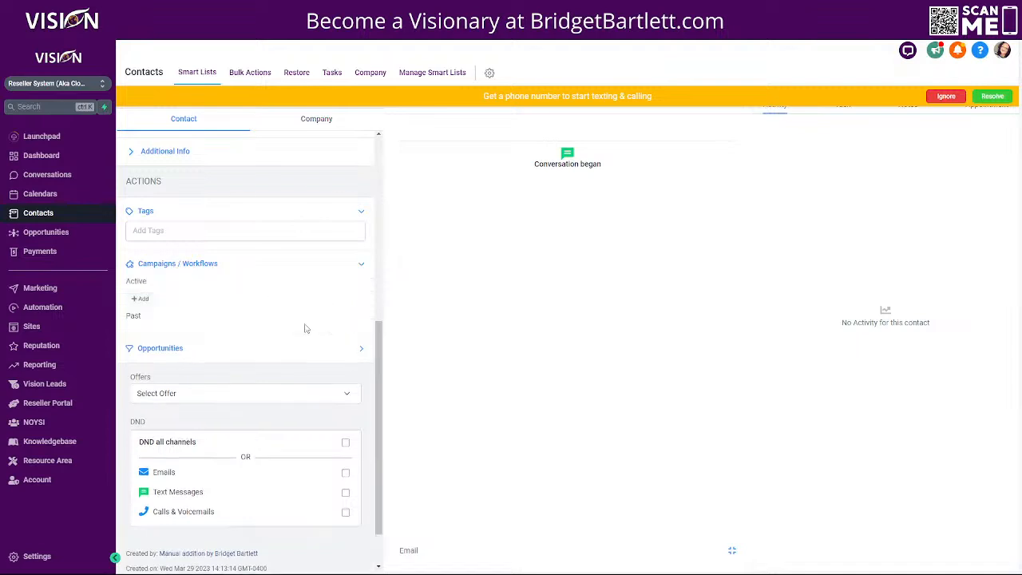
pyautogui.click(140, 299)
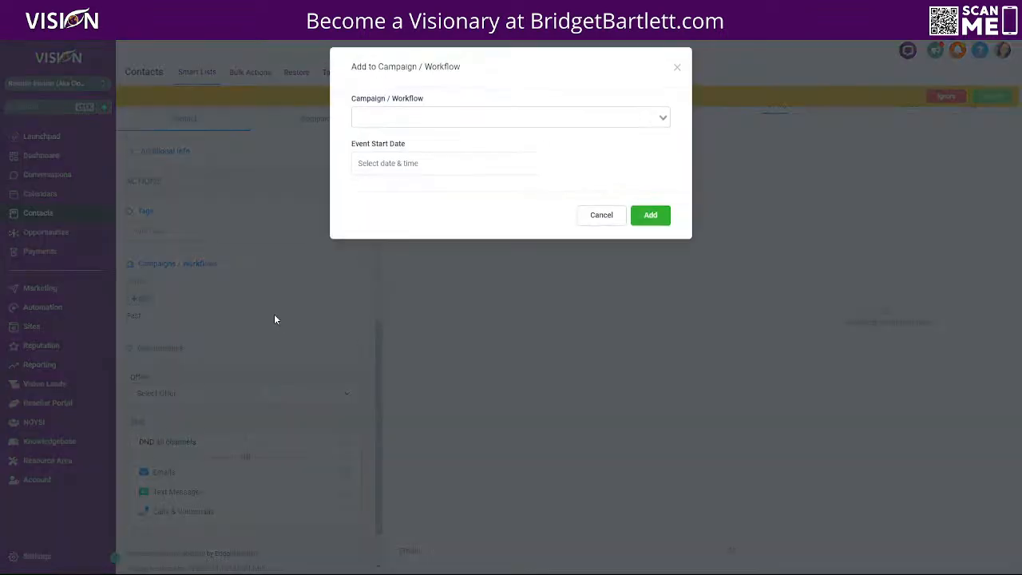
pyautogui.click(399, 126)
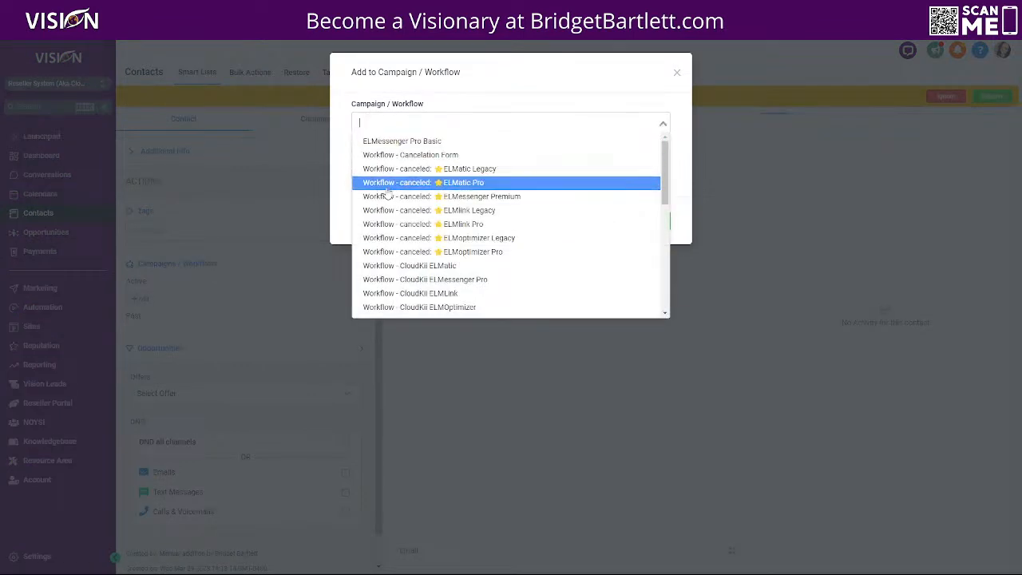
pyautogui.scroll(-3, 415, 275)
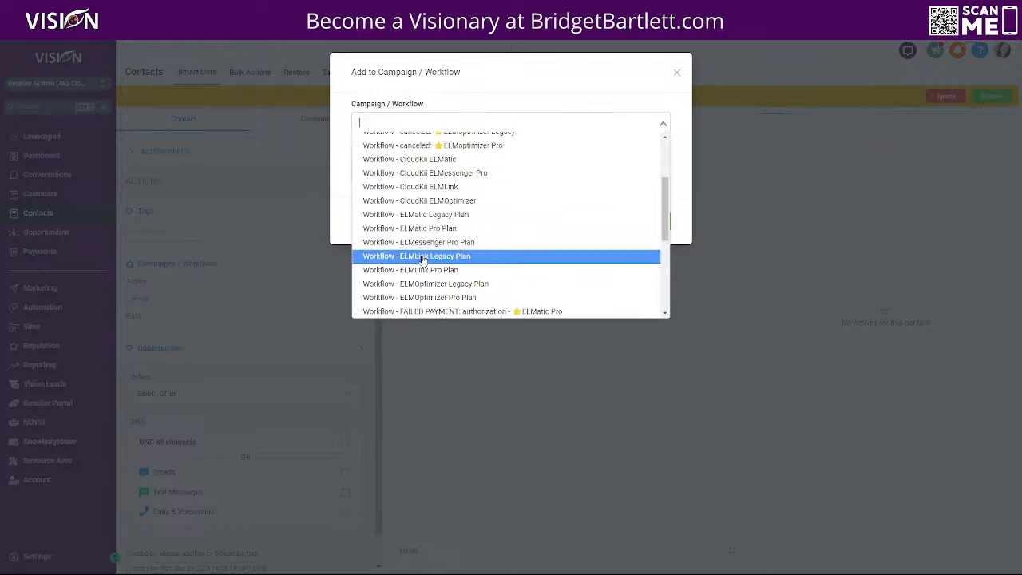
pyautogui.scroll(-3, 428, 271)
pyautogui.scroll(-2, 427, 272)
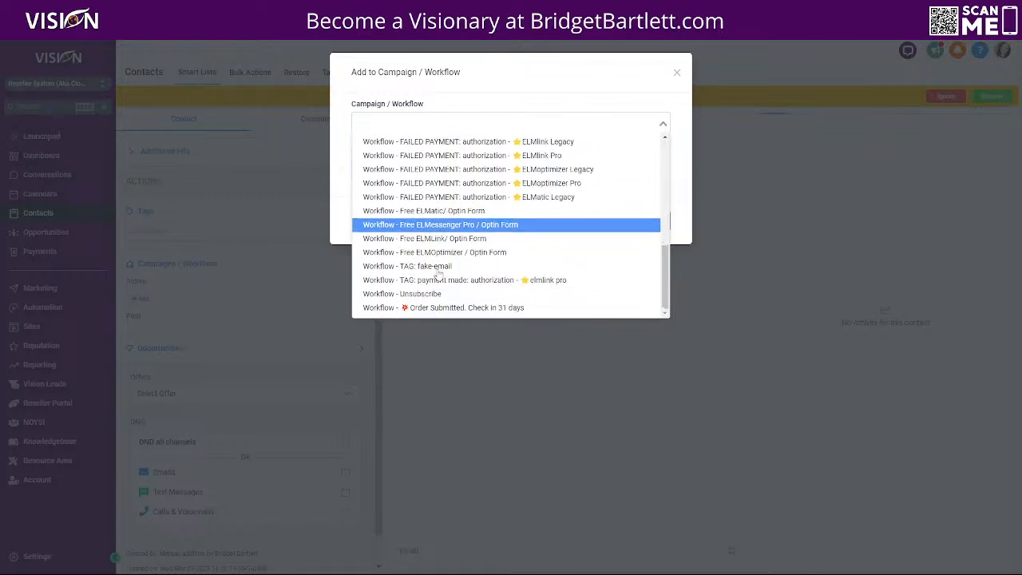
pyautogui.click(461, 240)
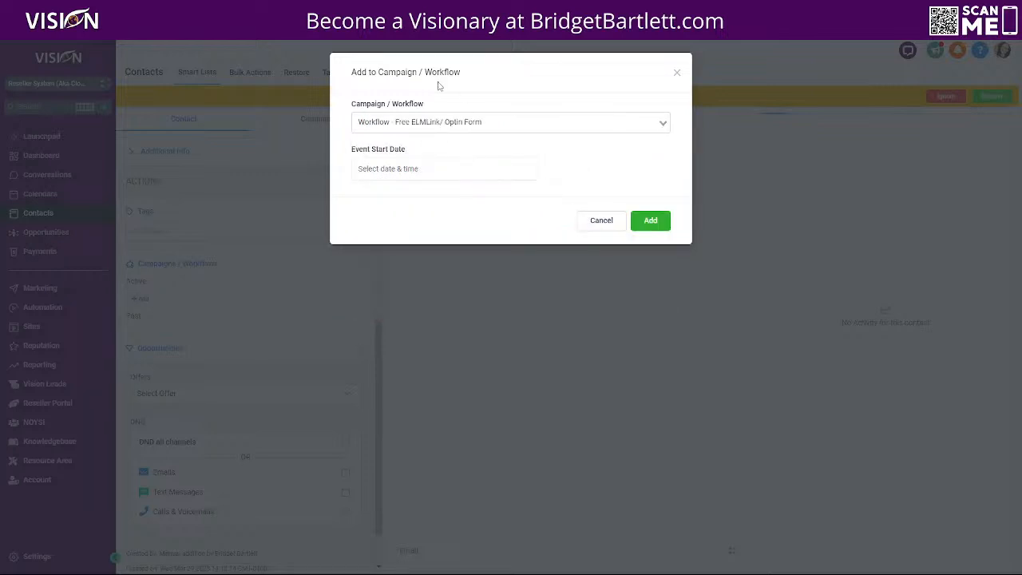
pyautogui.click(417, 181)
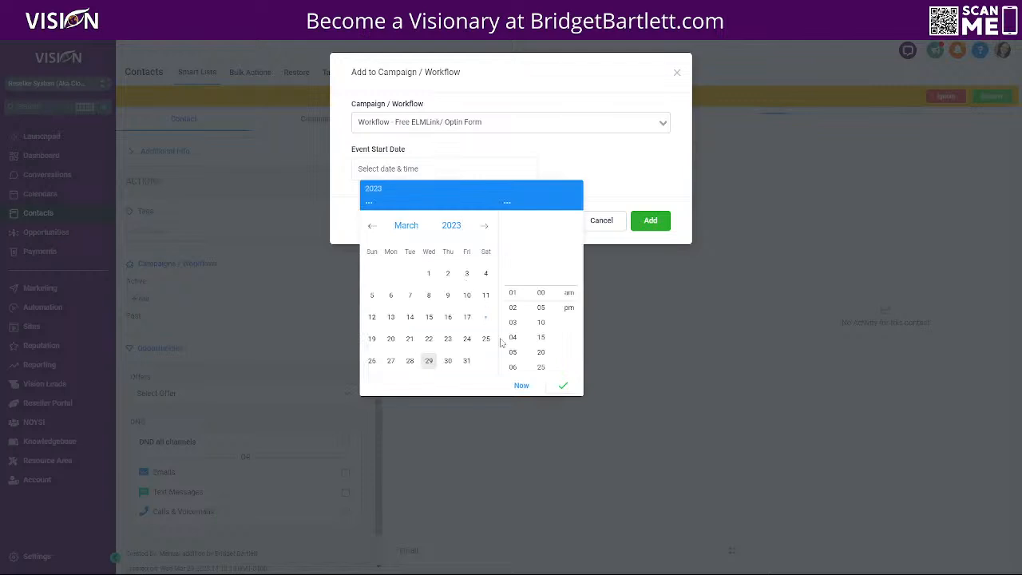
pyautogui.click(521, 387)
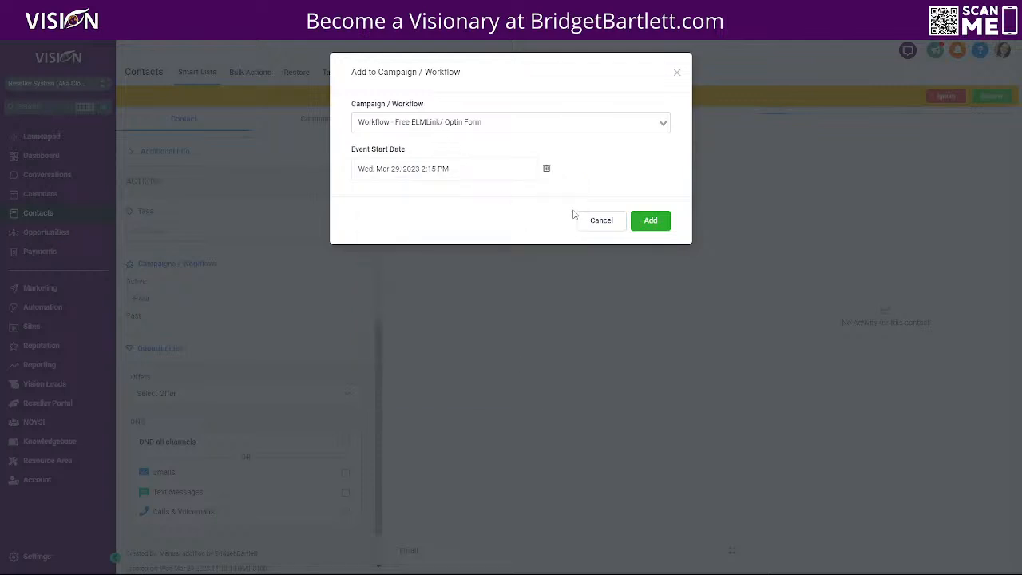
pyautogui.click(655, 224)
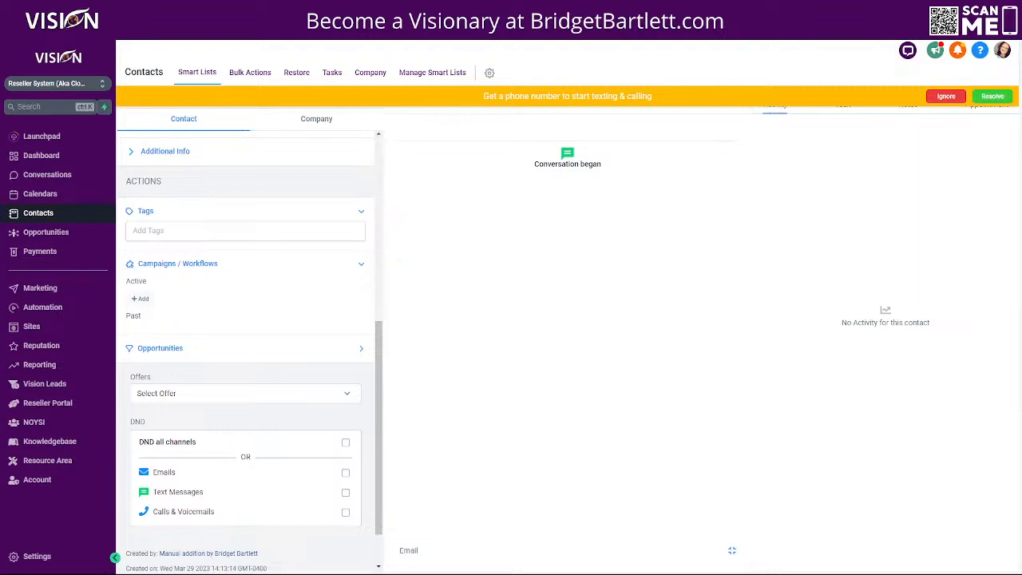
# - Reload the contact record and show the Elmlink pipeline on the Opportunities board
pyautogui.click(50, 30)
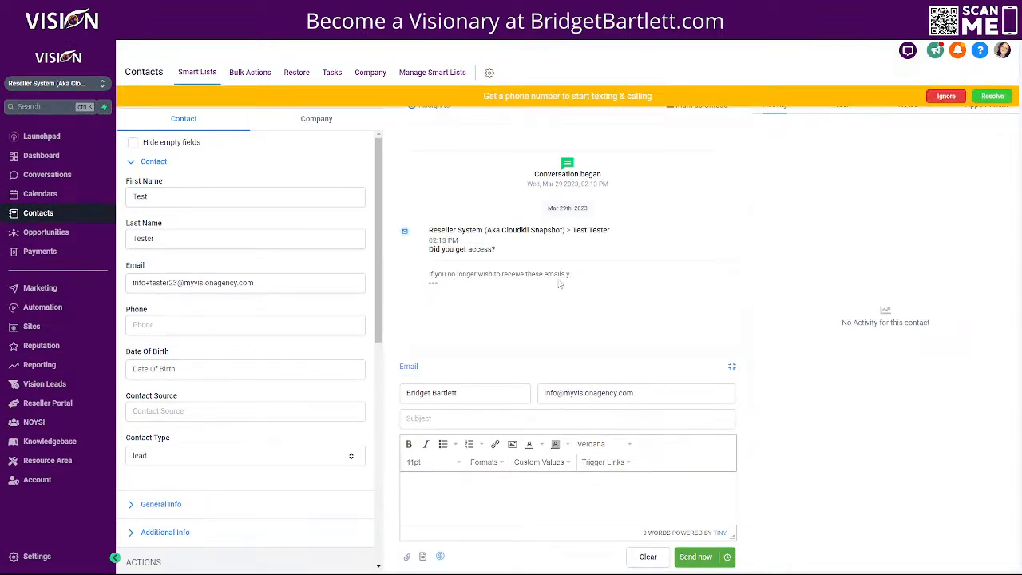
pyautogui.click(57, 234)
pyautogui.click(948, 97)
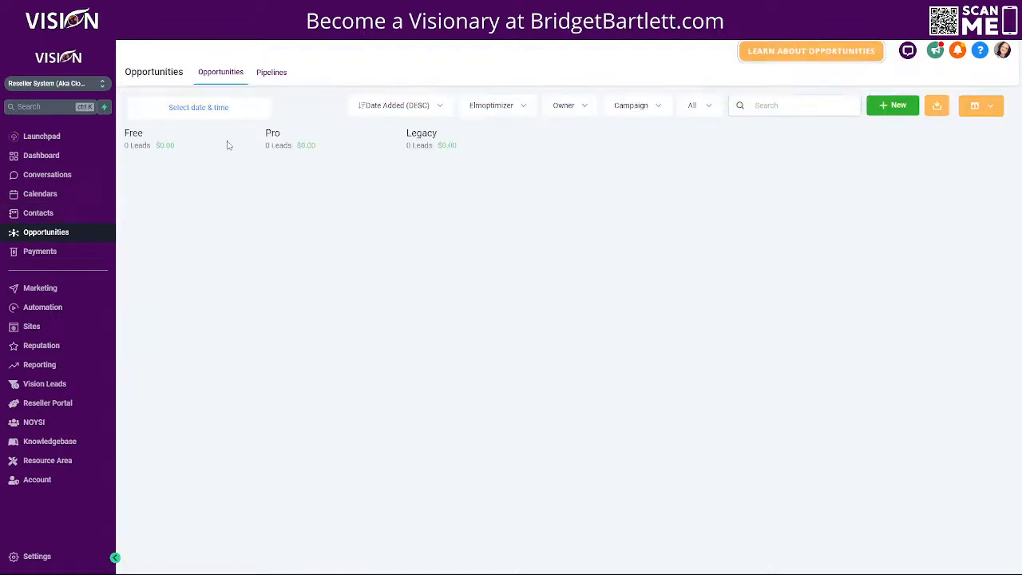
pyautogui.click(497, 118)
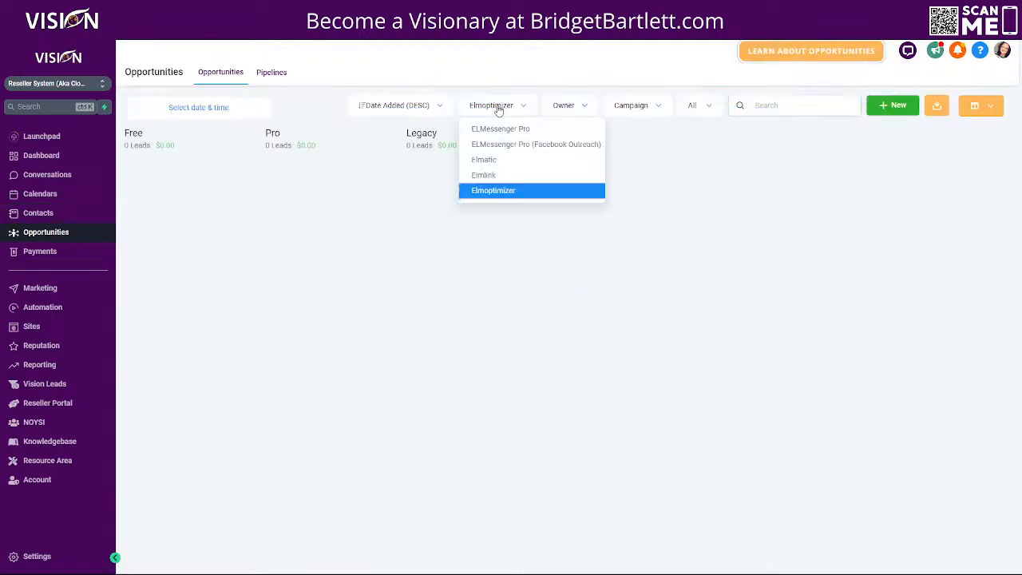
pyautogui.click(487, 175)
pyautogui.click(584, 105)
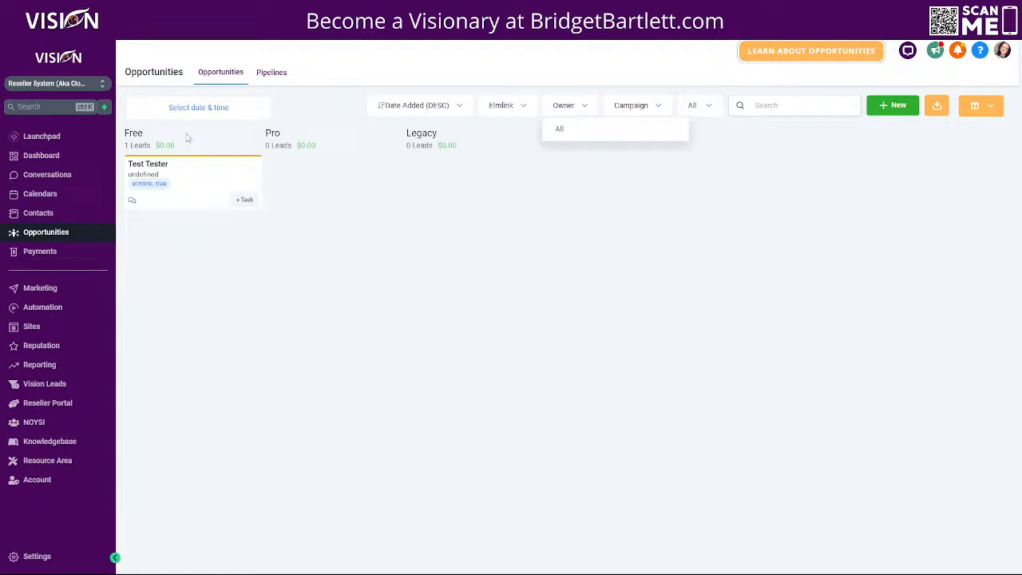
pyautogui.click(378, 203)
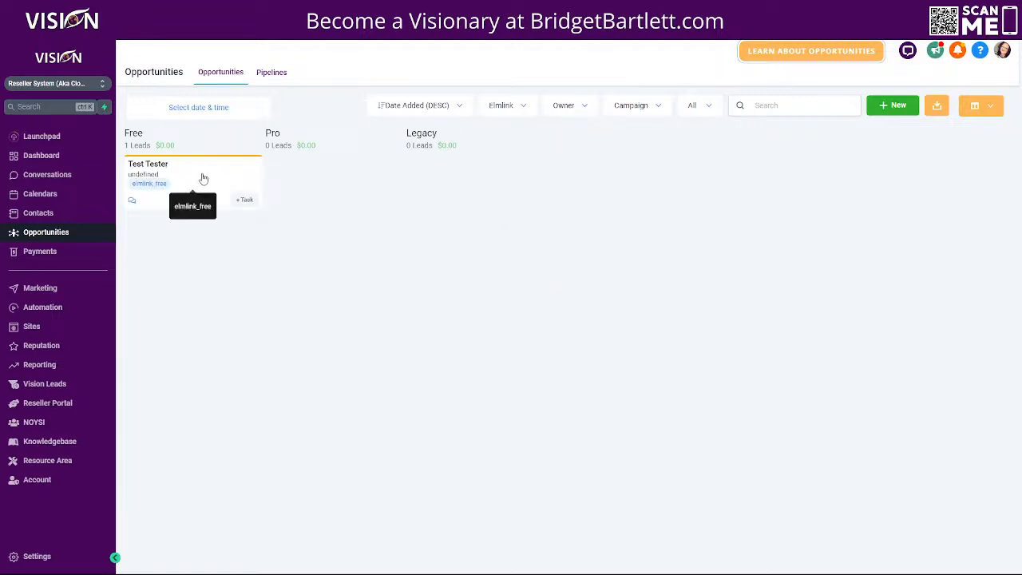
# - Examine the details of the test contact's opportunity in the Free stage and go to its contact detail page
pyautogui.click(202, 176)
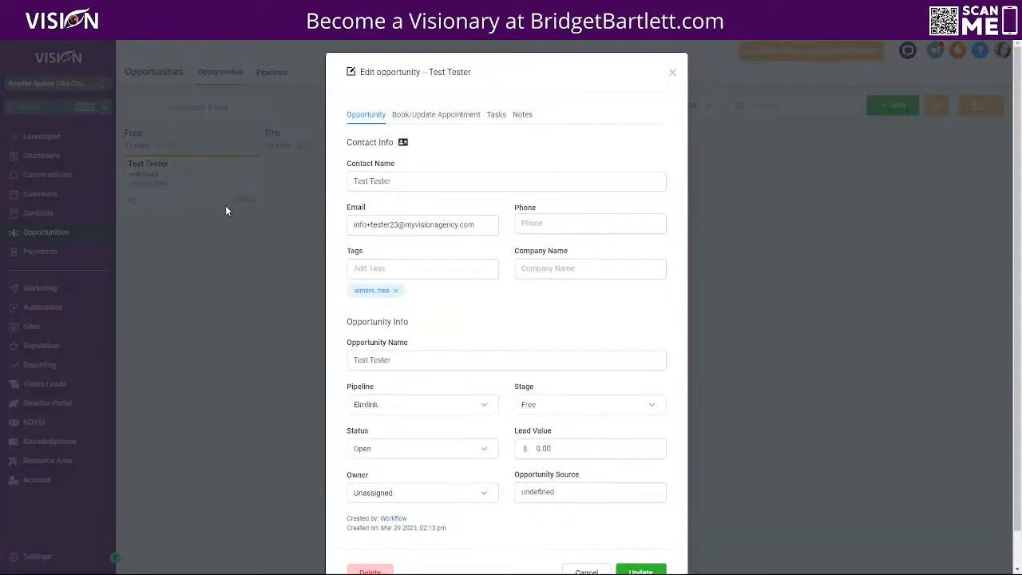
pyautogui.scroll(-1, 507, 413)
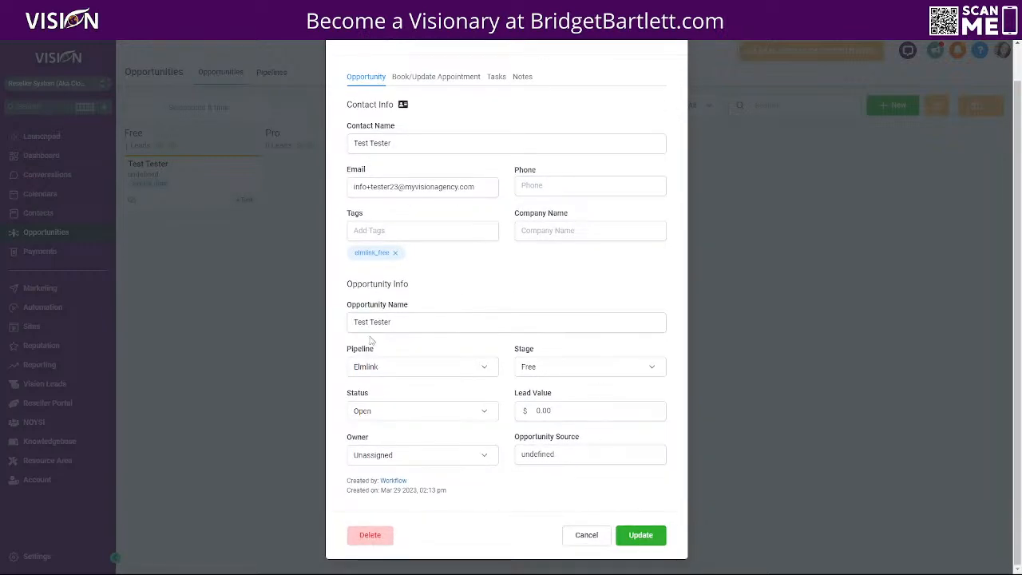
pyautogui.scroll(1, 457, 290)
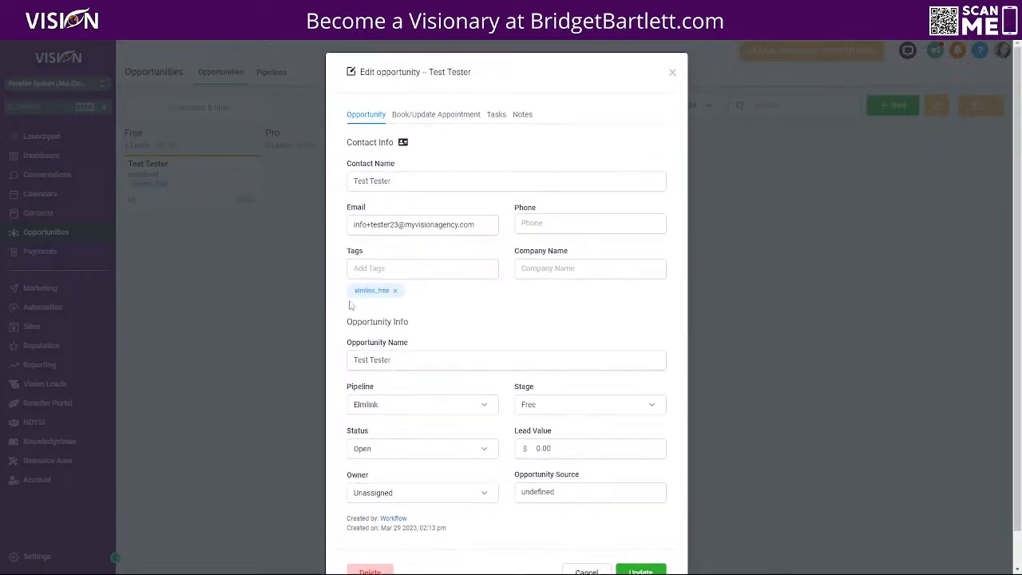
pyautogui.click(404, 143)
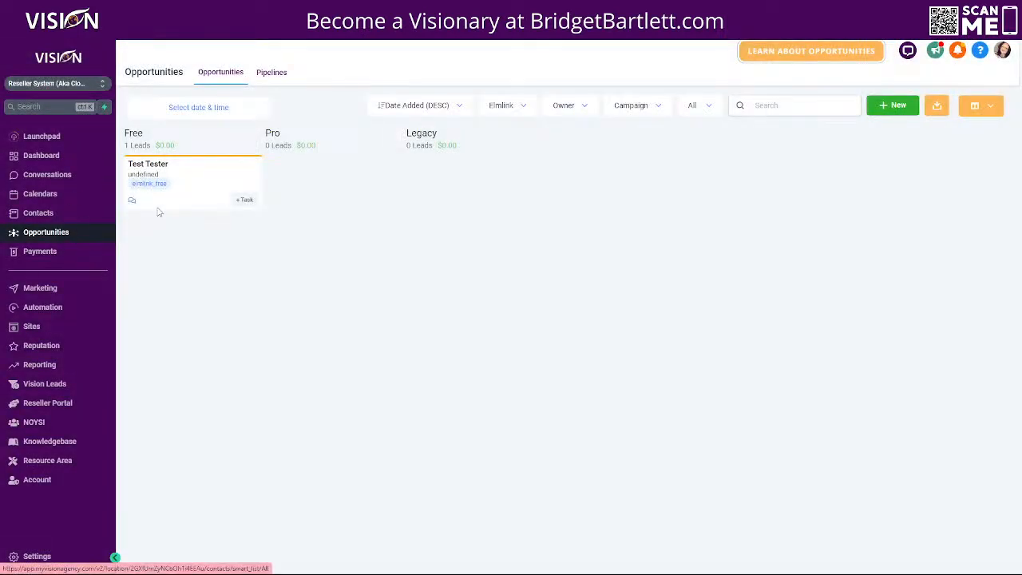
pyautogui.click(206, 165)
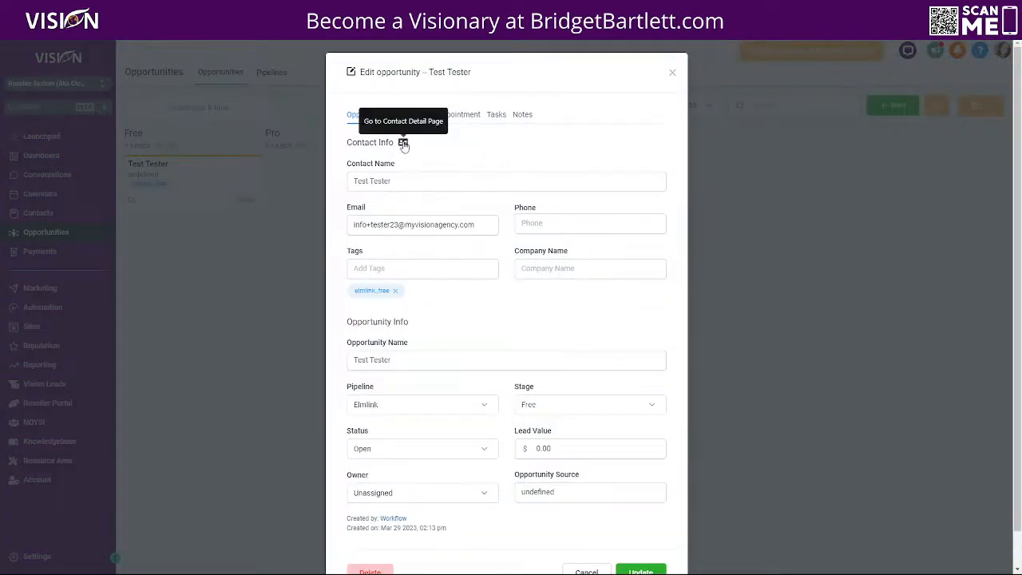
pyautogui.click(403, 143)
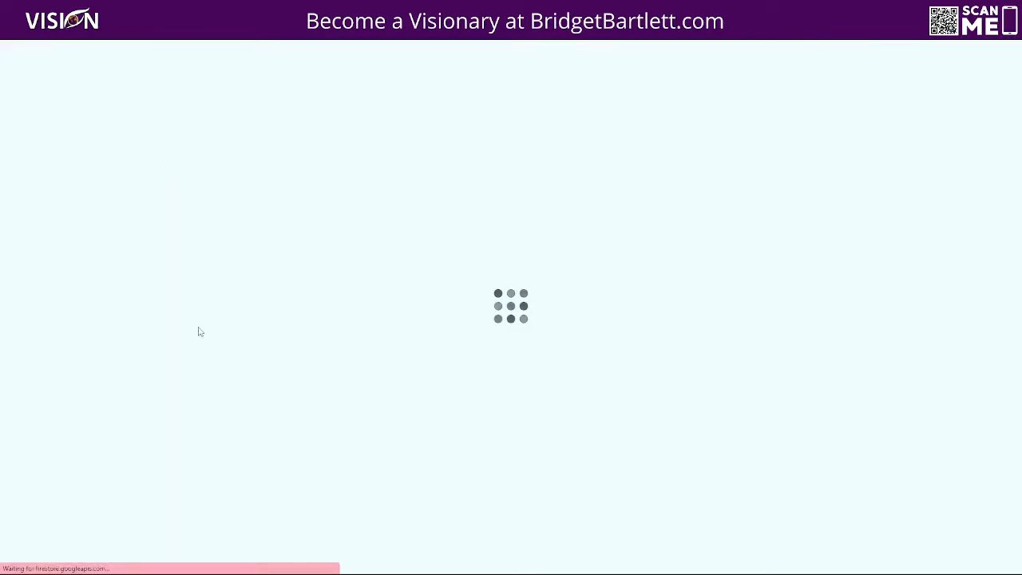
# - Add the test contact to the ELMLink Legacy Plan workflow with the current date and time as the event start date
pyautogui.scroll(-5, 235, 375)
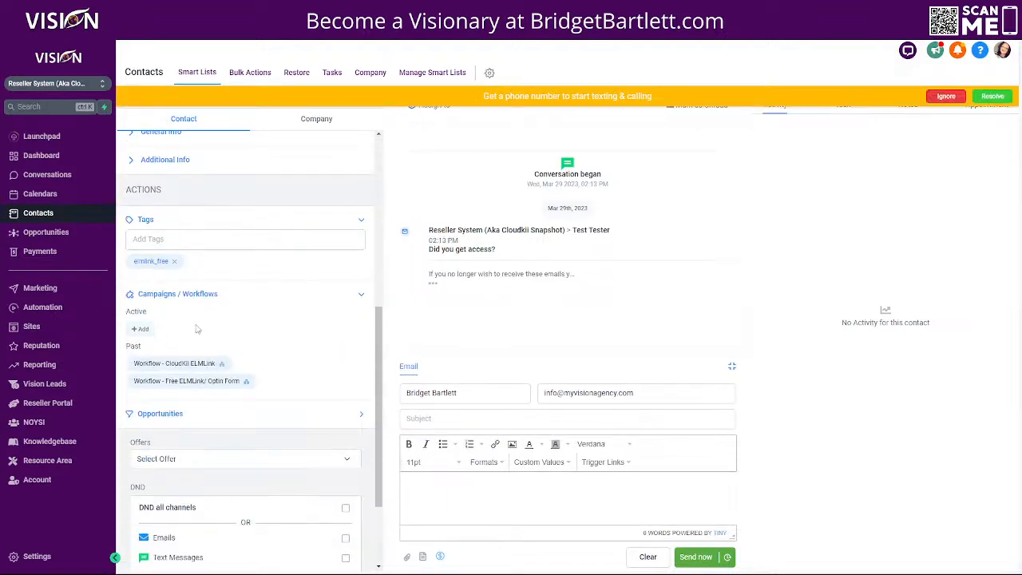
pyautogui.scroll(-2, 266, 384)
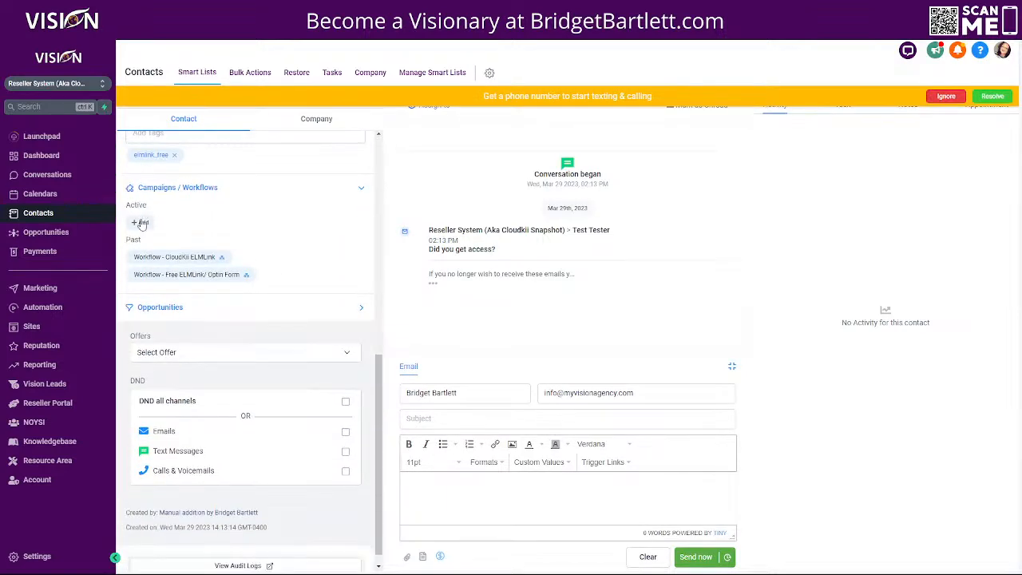
pyautogui.click(140, 223)
pyautogui.click(406, 132)
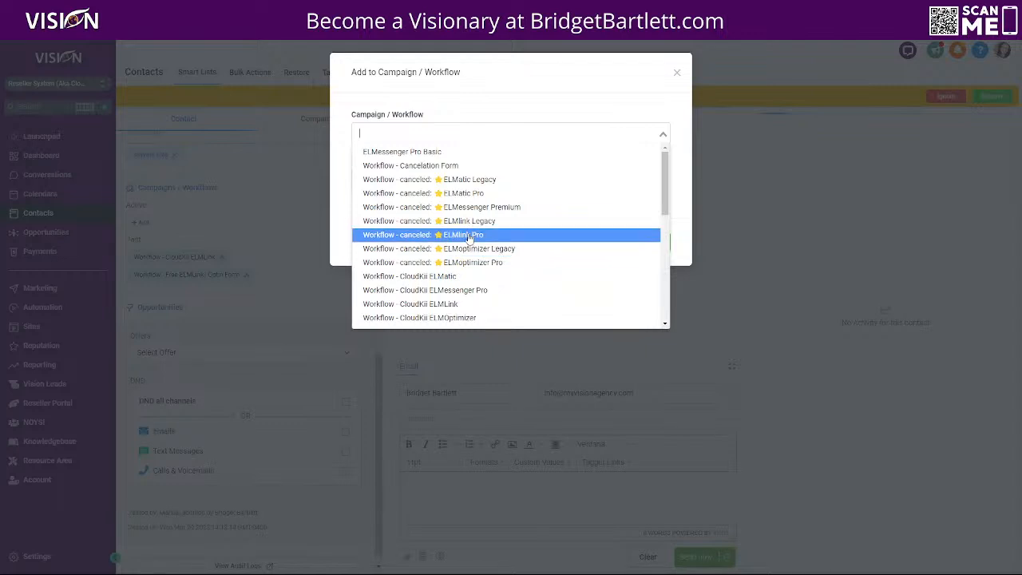
pyautogui.scroll(-4, 459, 264)
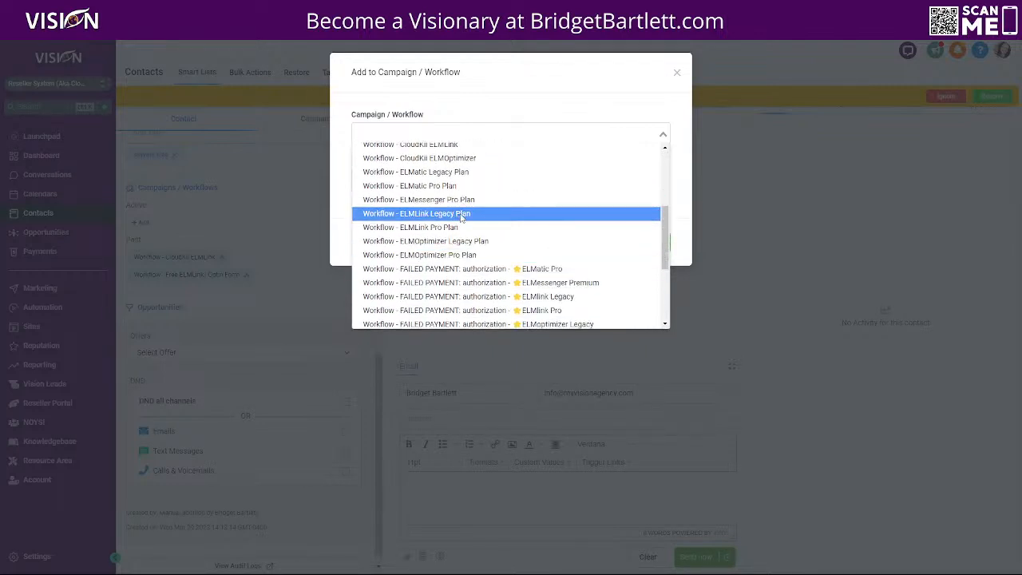
pyautogui.click(460, 216)
pyautogui.click(378, 185)
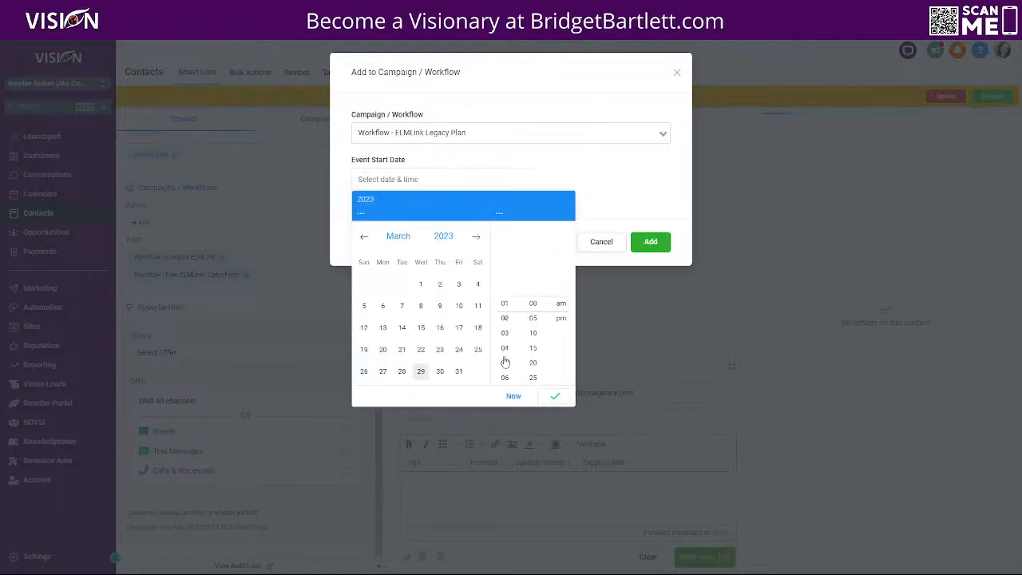
pyautogui.click(513, 396)
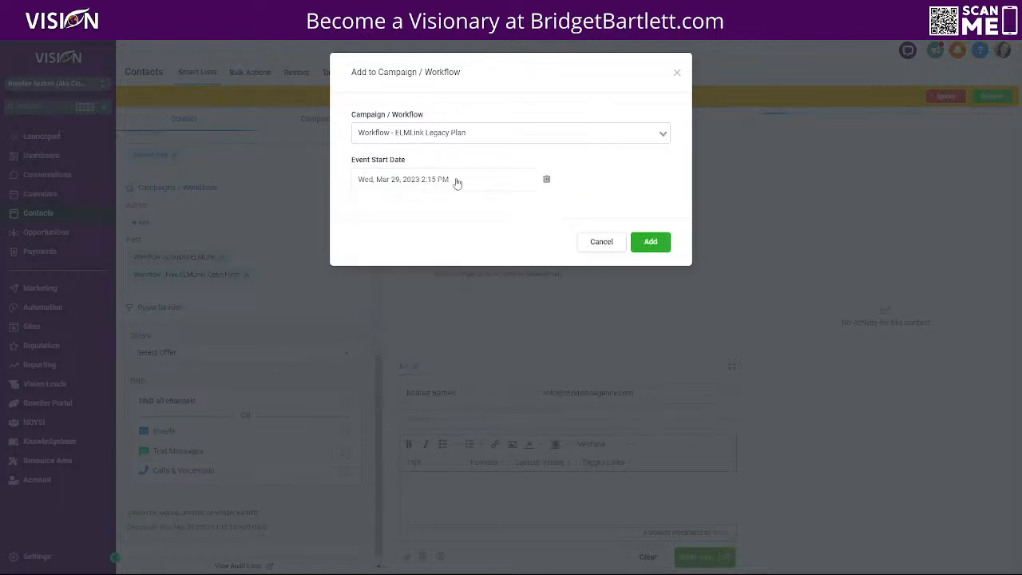
pyautogui.click(651, 243)
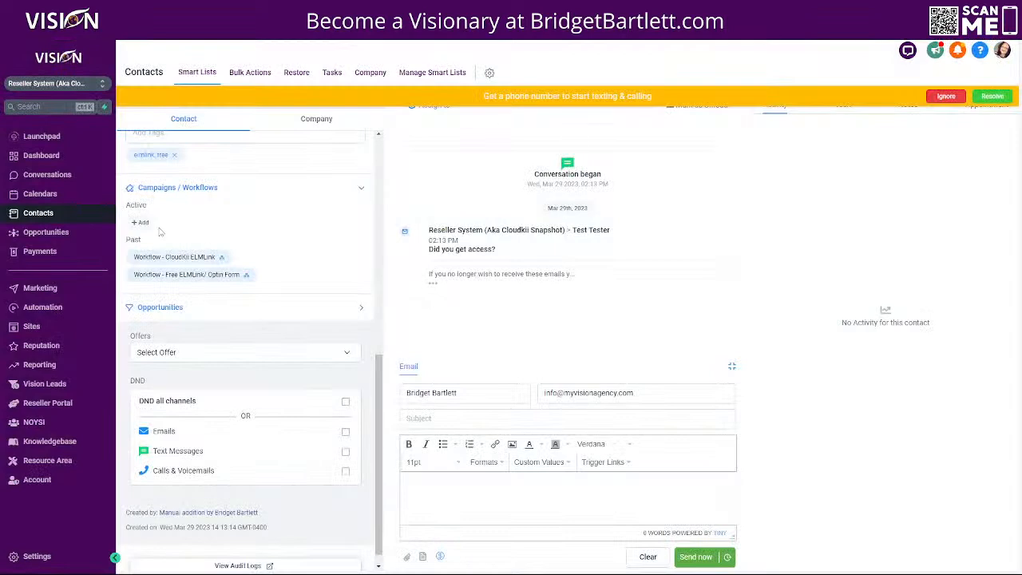
# - Examine the test contact's opportunity in the Legacy stage of the Elmlink pipeline and go to its contact detail page
pyautogui.click(48, 233)
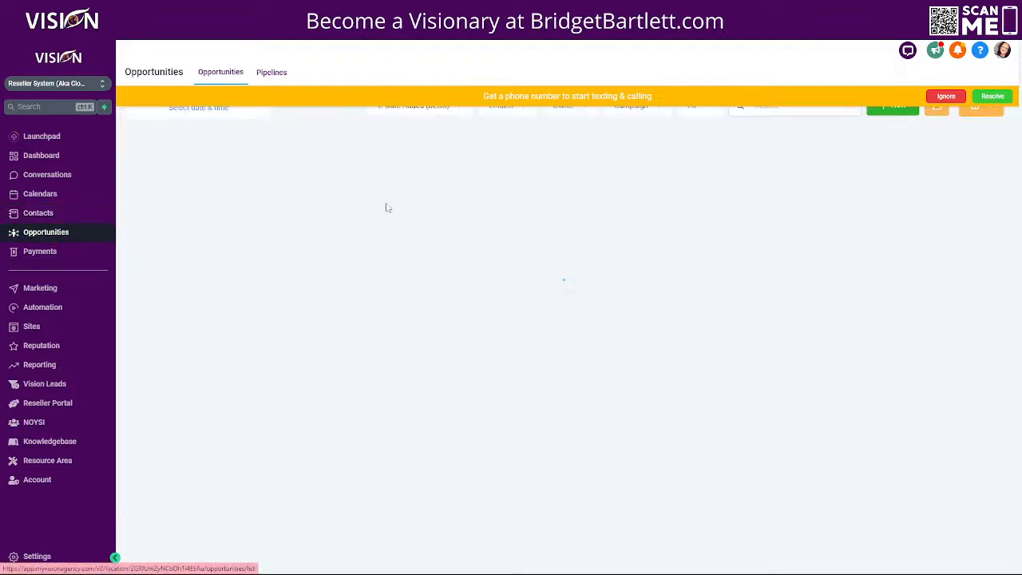
pyautogui.click(948, 95)
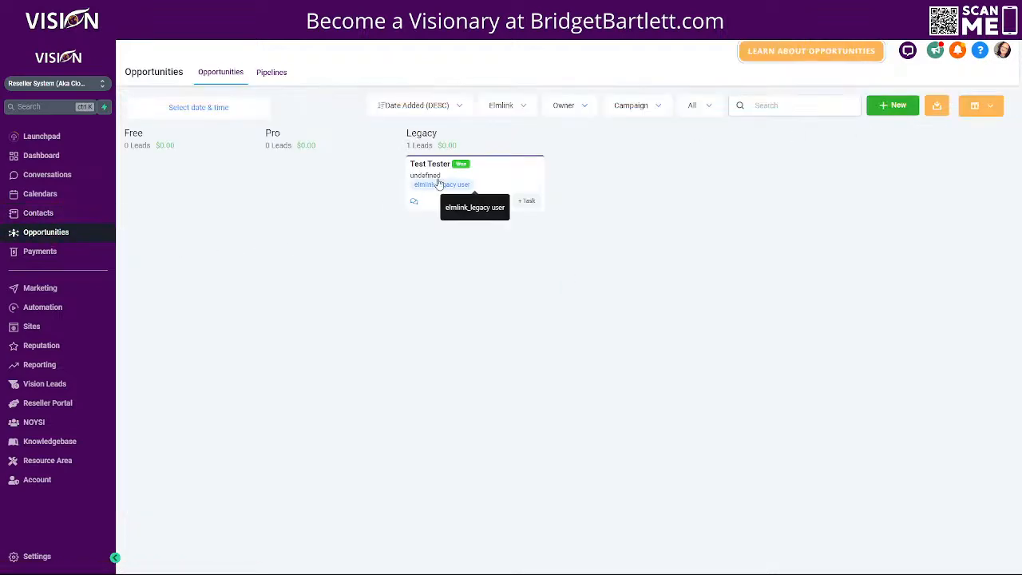
pyautogui.click(493, 171)
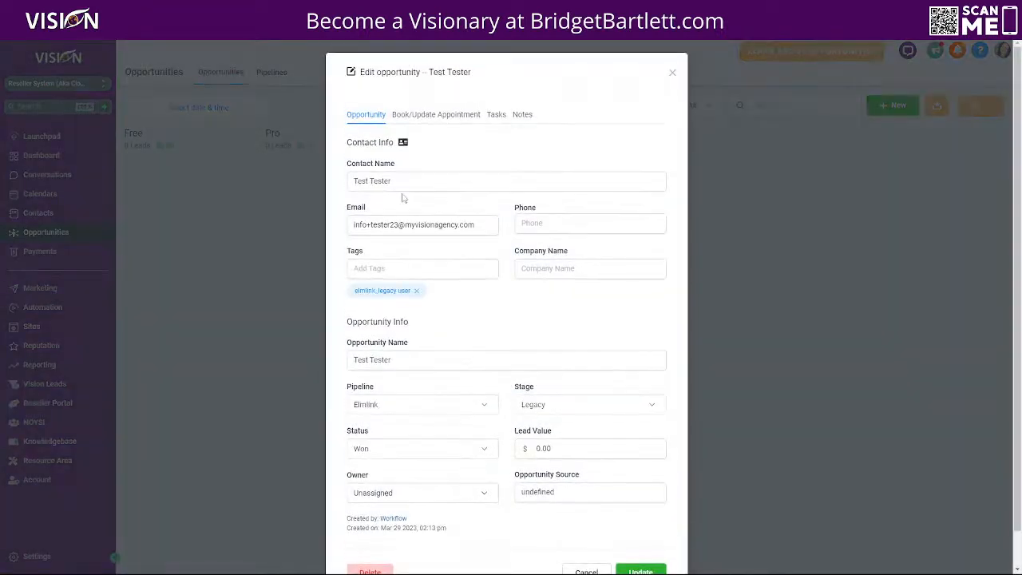
pyautogui.click(400, 146)
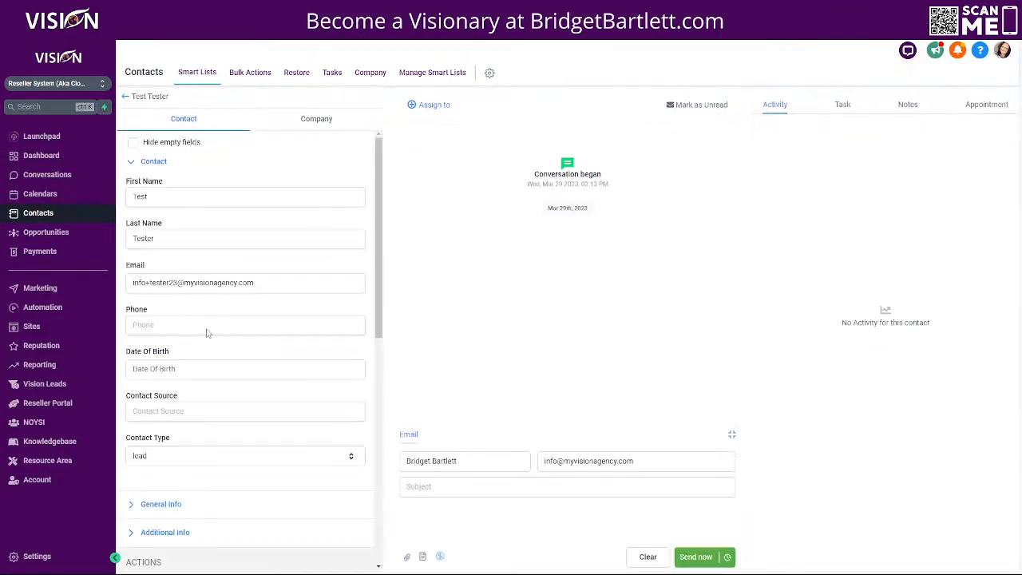
# - Add the test contact to the canceled: ELMlink Legacy workflow with the current date and time as the event start date
pyautogui.scroll(-5, 247, 359)
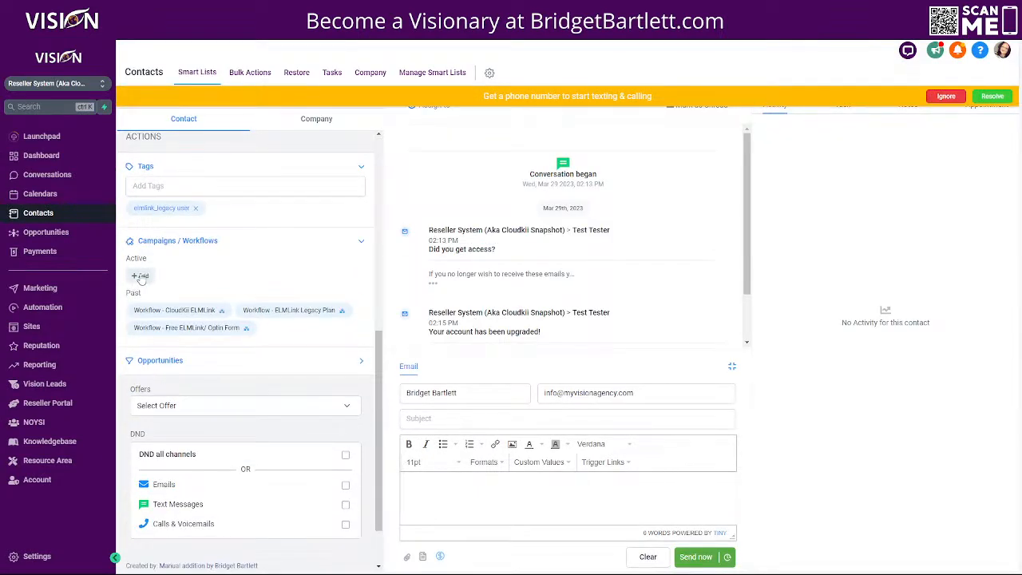
pyautogui.click(140, 276)
pyautogui.click(455, 130)
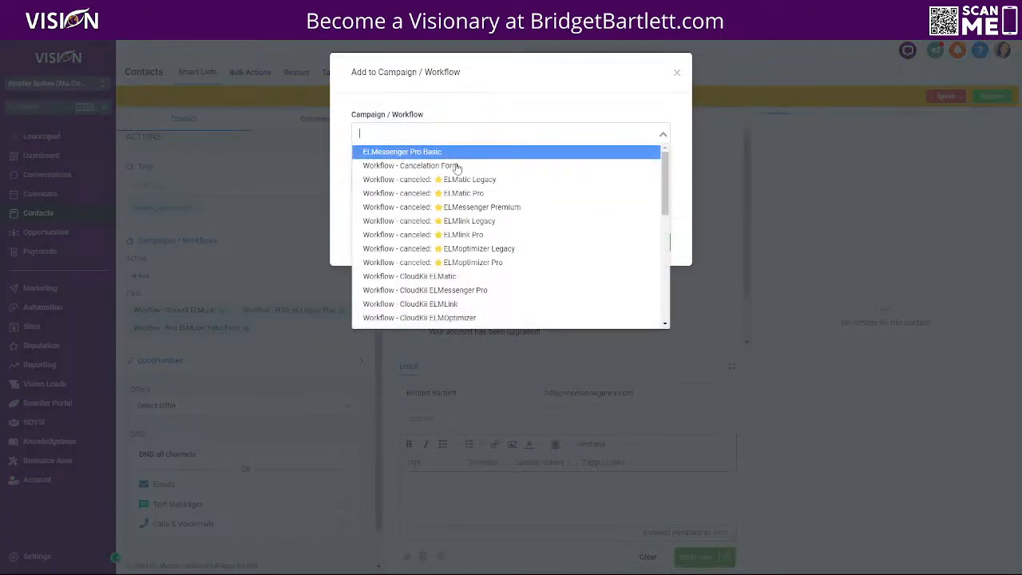
pyautogui.click(466, 222)
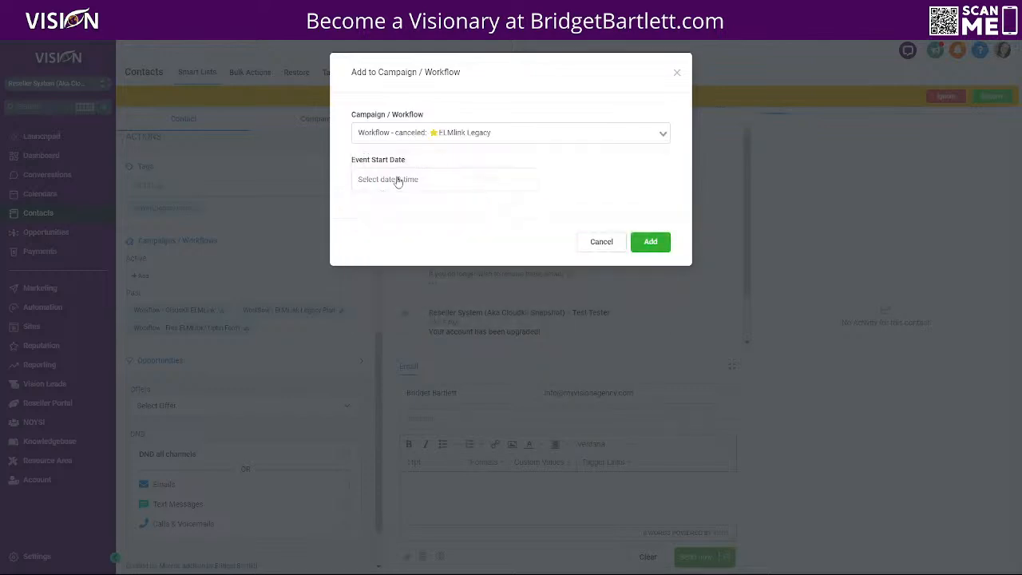
pyautogui.click(397, 181)
pyautogui.click(517, 395)
pyautogui.click(649, 240)
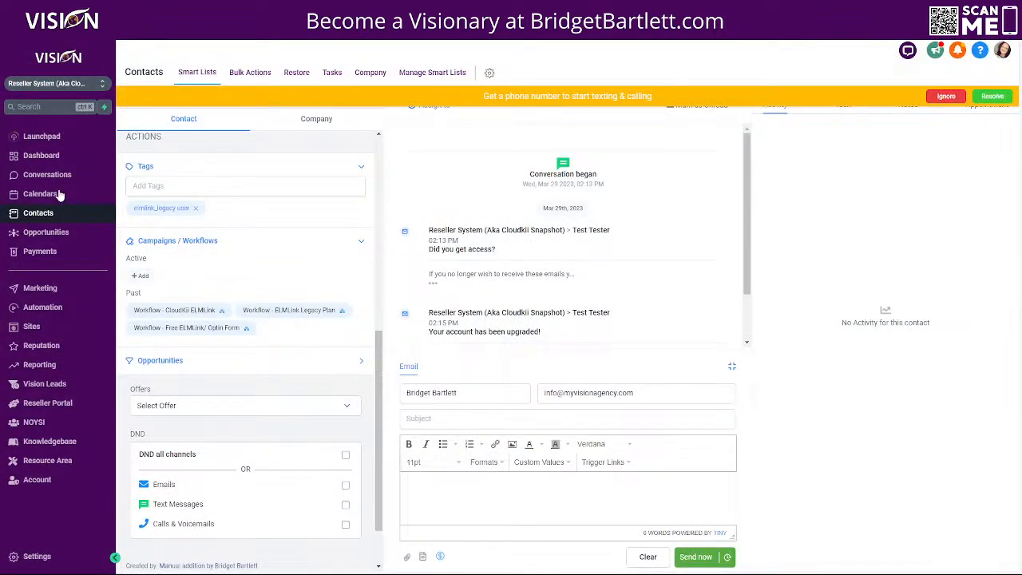
# - Check the Elmlink pipeline on the Opportunities board and reopen the test contact's record from the contact list
pyautogui.click(44, 233)
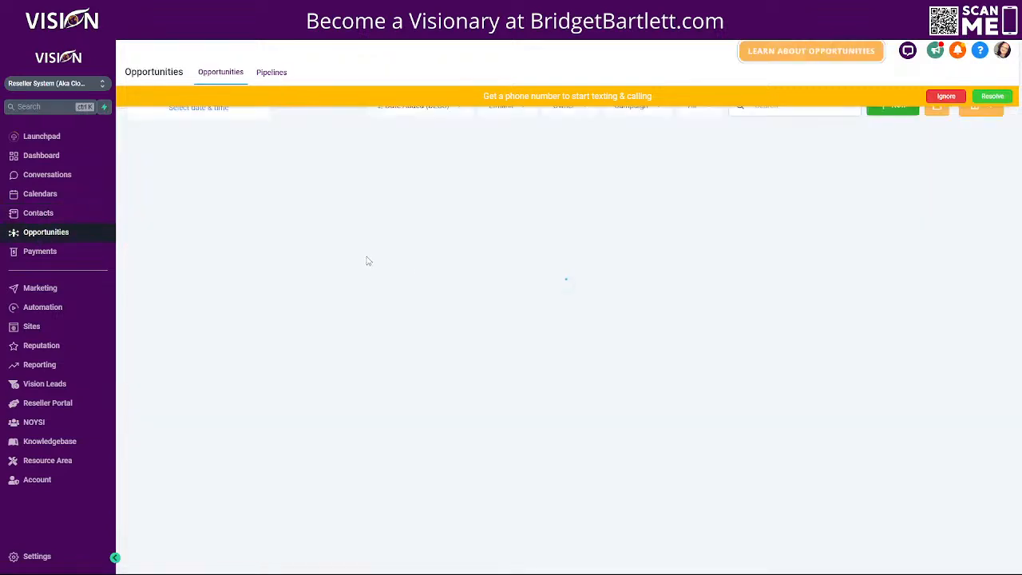
pyautogui.click(946, 96)
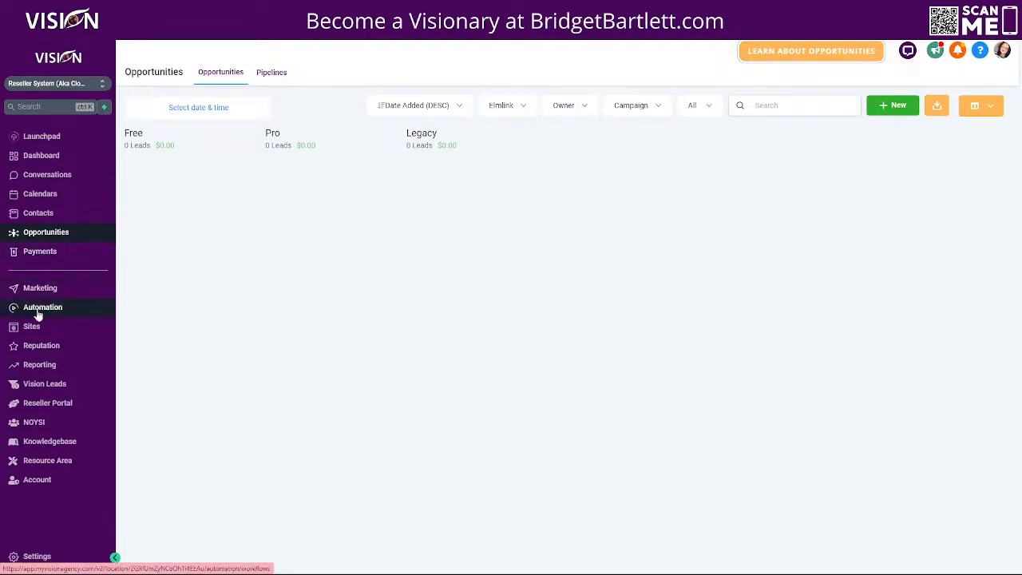
pyautogui.click(27, 217)
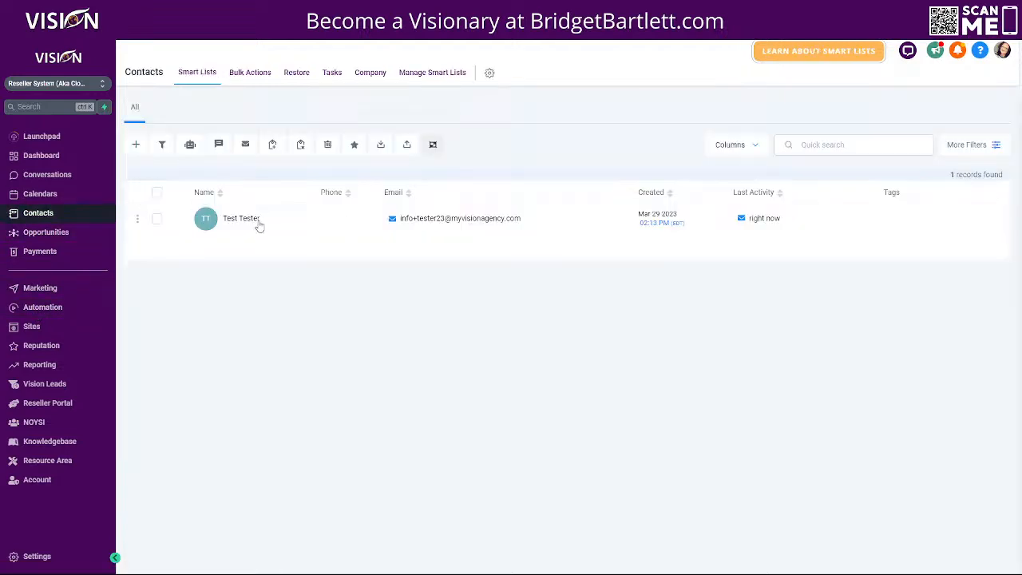
pyautogui.click(254, 222)
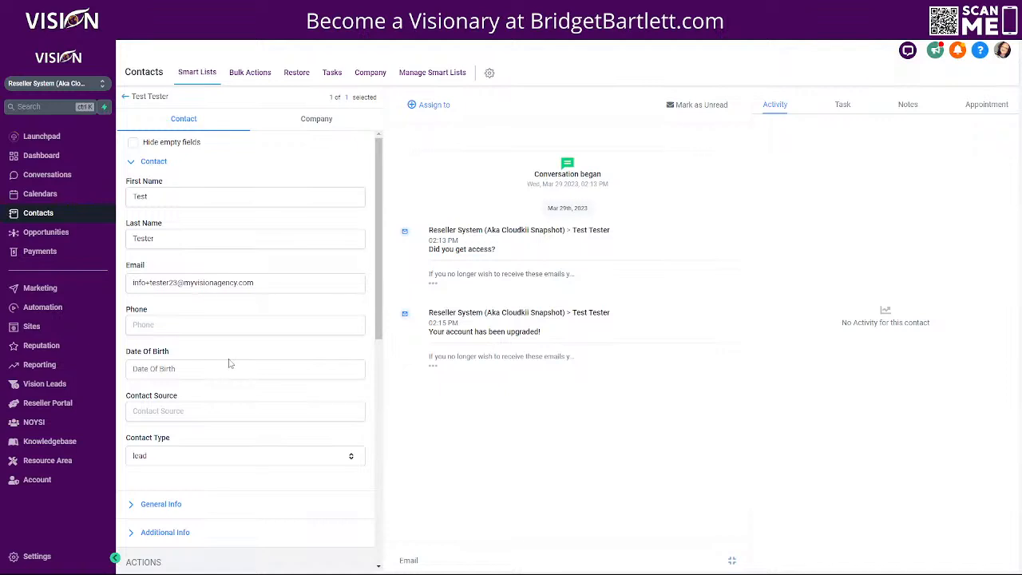
# - Create a blank workflow from scratch in Automation and return to the workflows list
pyautogui.click(44, 308)
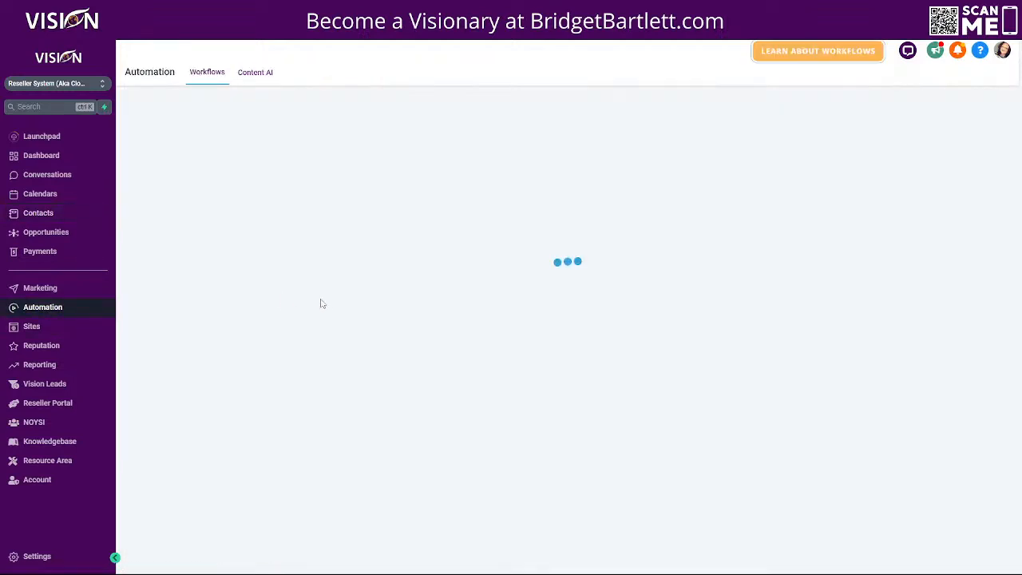
pyautogui.click(923, 114)
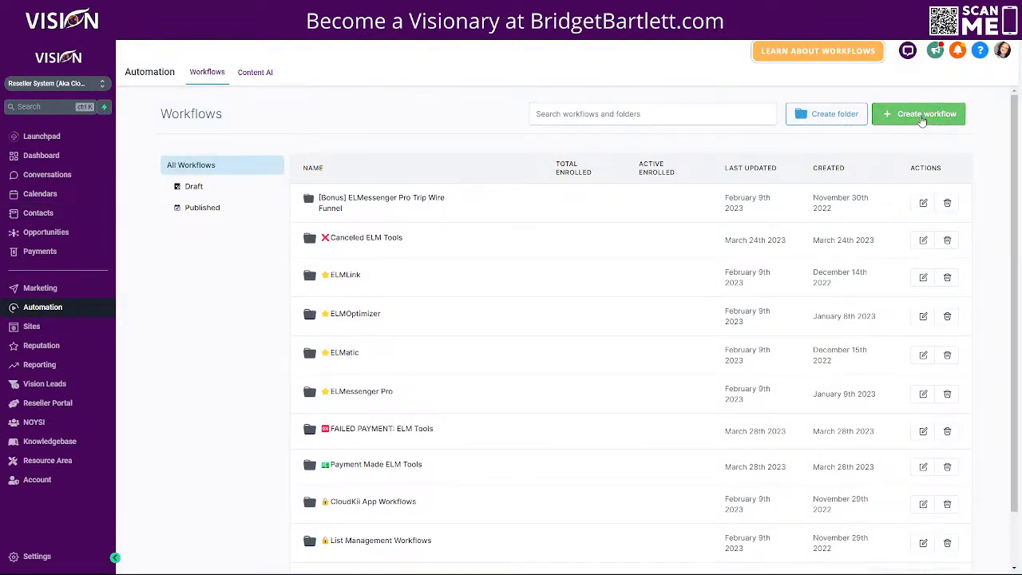
pyautogui.click(371, 328)
pyautogui.click(918, 156)
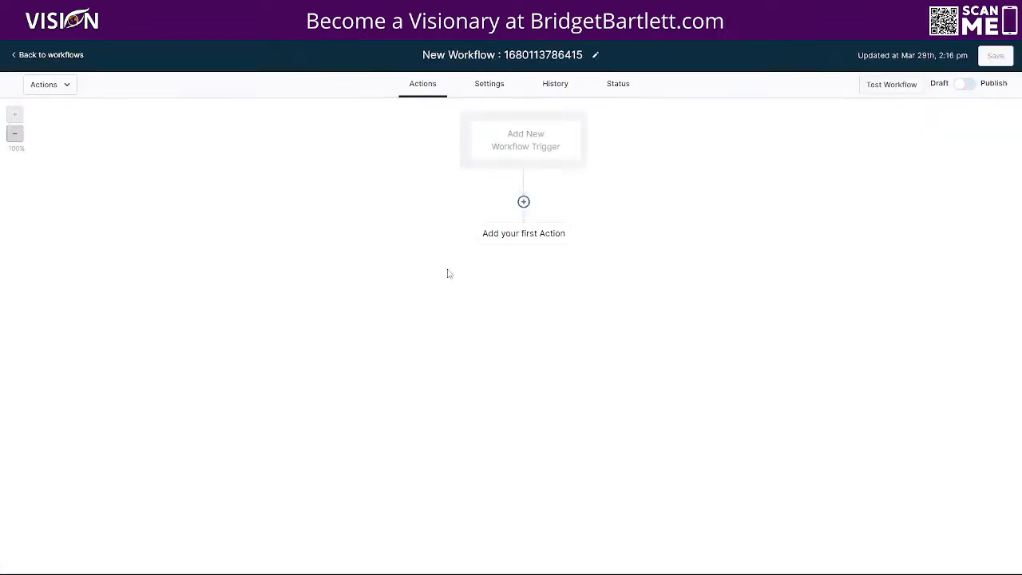
pyautogui.click(48, 54)
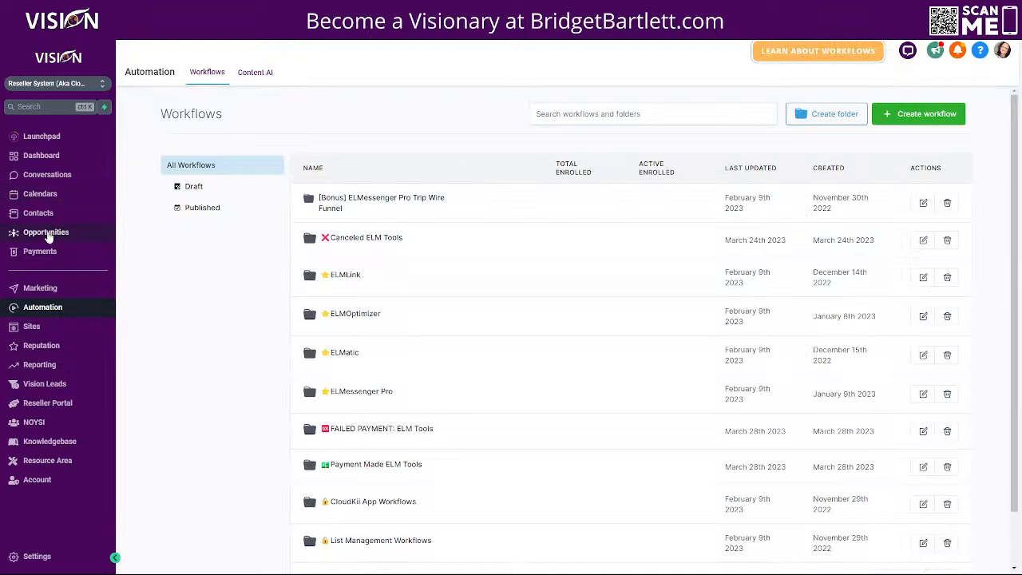
# - Reopen the test contact and add it to the canceled: ELMatic Legacy workflow with the current date and time as event start date
pyautogui.click(46, 231)
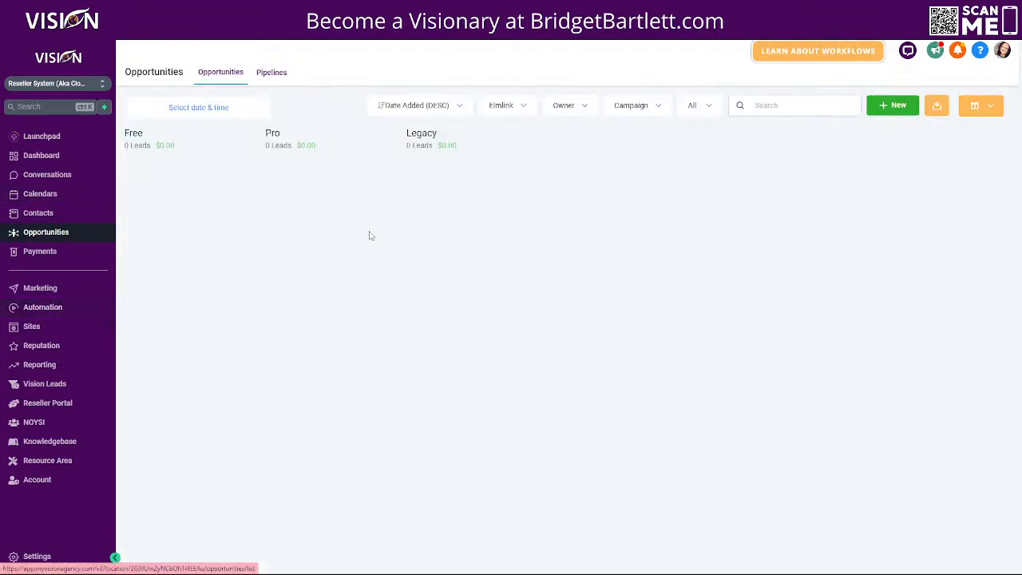
pyautogui.click(39, 215)
pyautogui.click(213, 222)
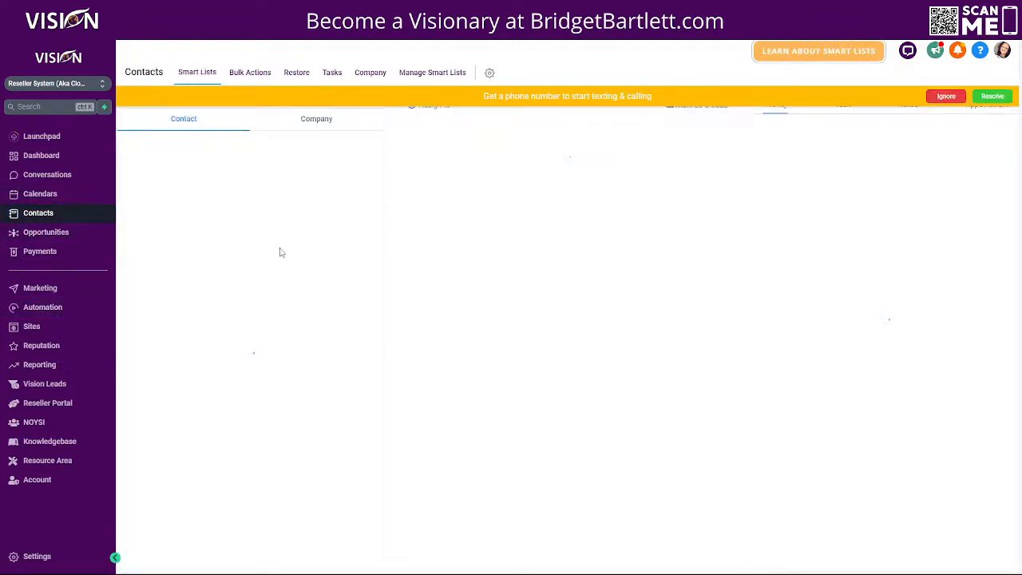
pyautogui.scroll(-5, 240, 375)
pyautogui.click(145, 307)
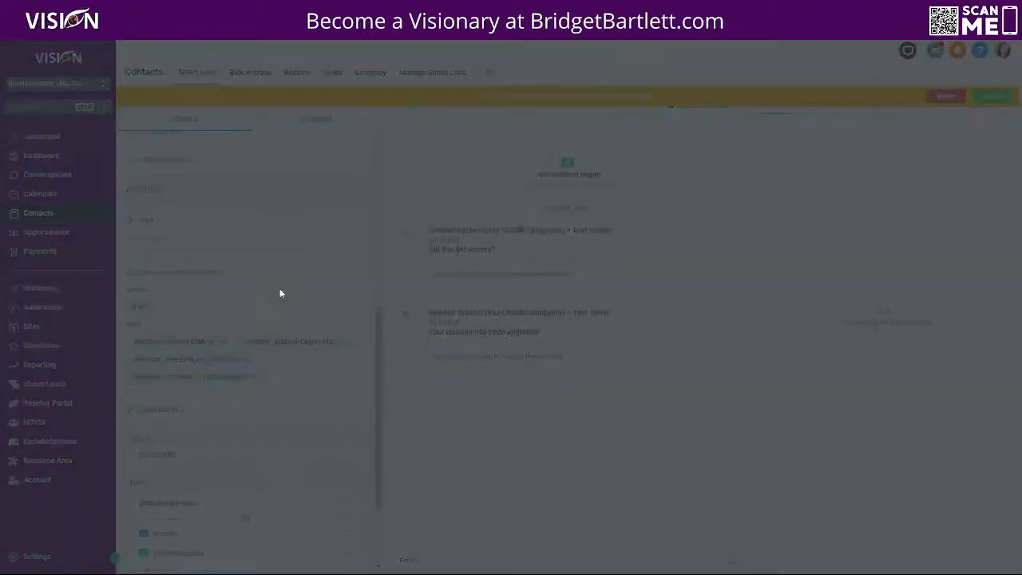
pyautogui.click(356, 122)
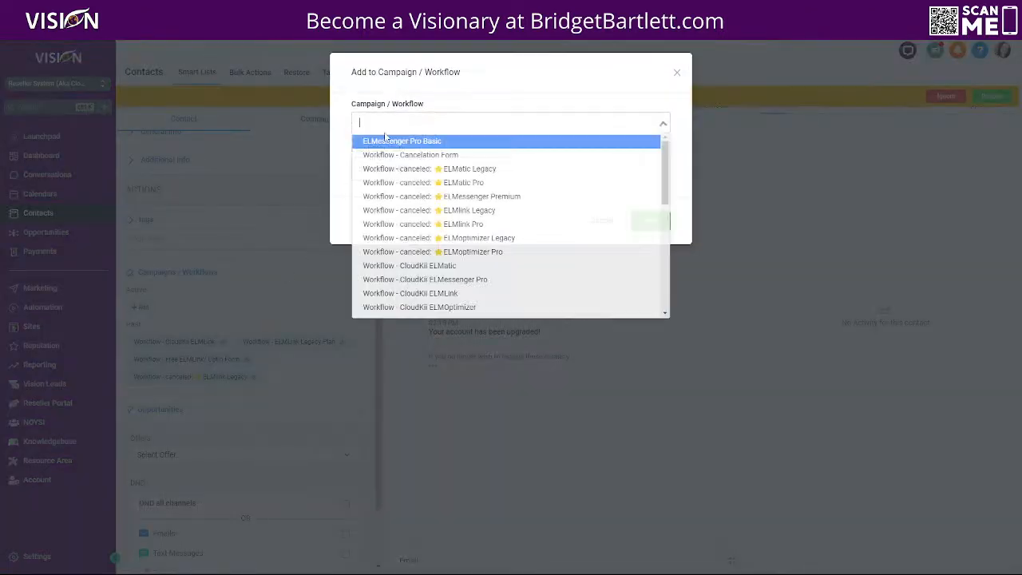
pyautogui.click(452, 168)
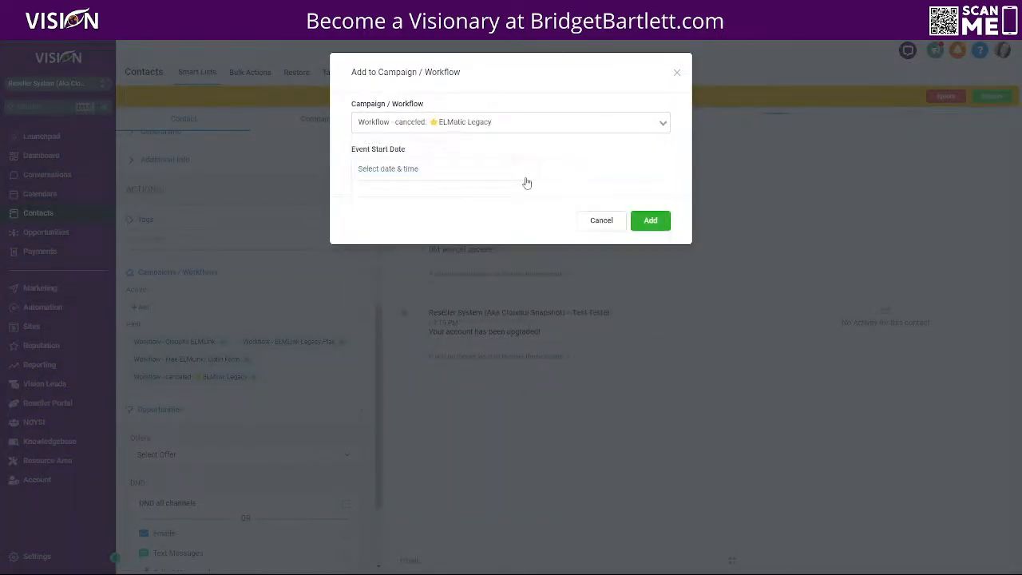
pyautogui.click(411, 168)
pyautogui.click(520, 385)
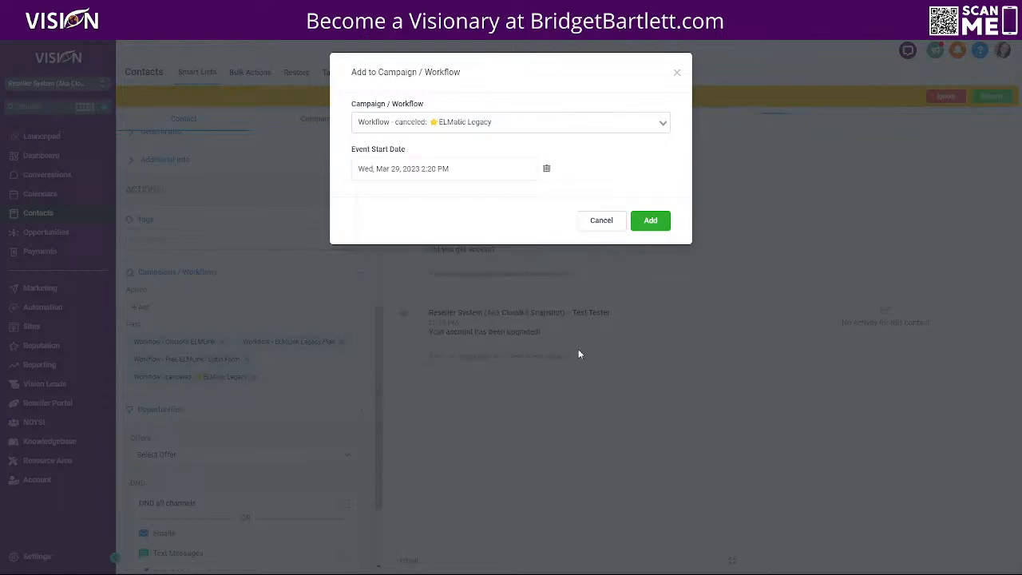
pyautogui.click(650, 221)
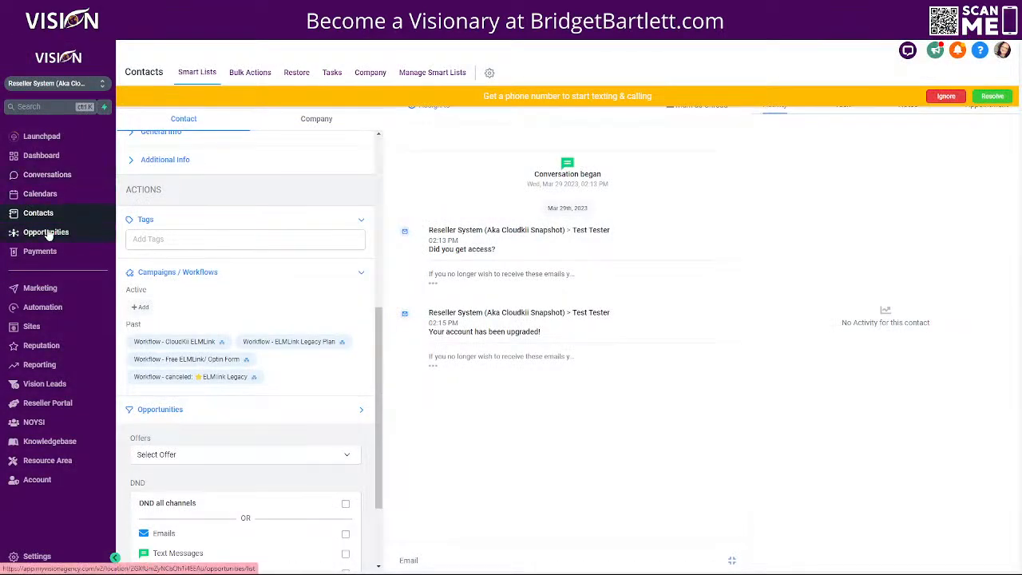
# - Show the Elmatic pipeline on the Opportunities board and dismiss the phone number notice
pyautogui.click(60, 232)
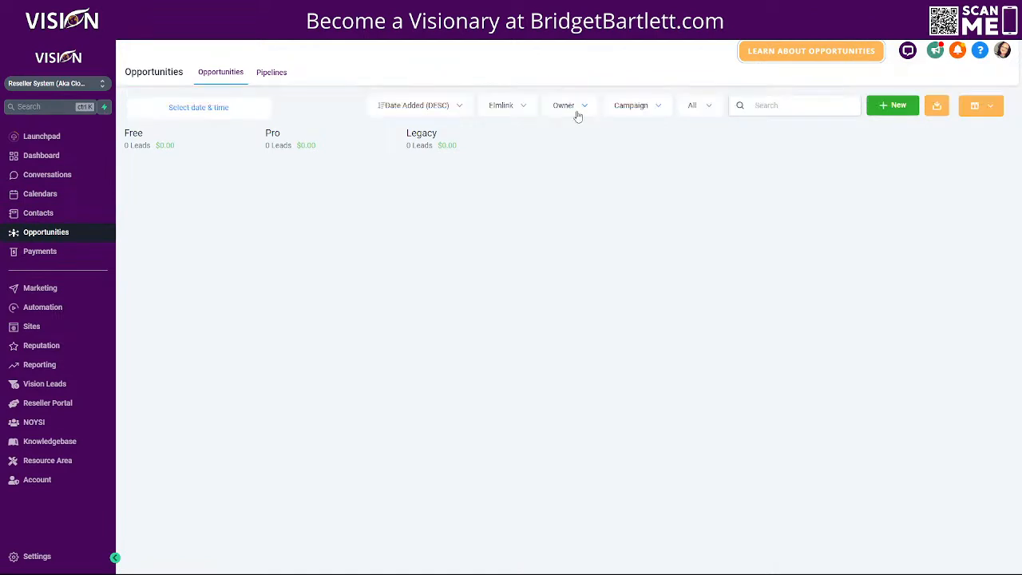
pyautogui.click(509, 109)
pyautogui.click(516, 170)
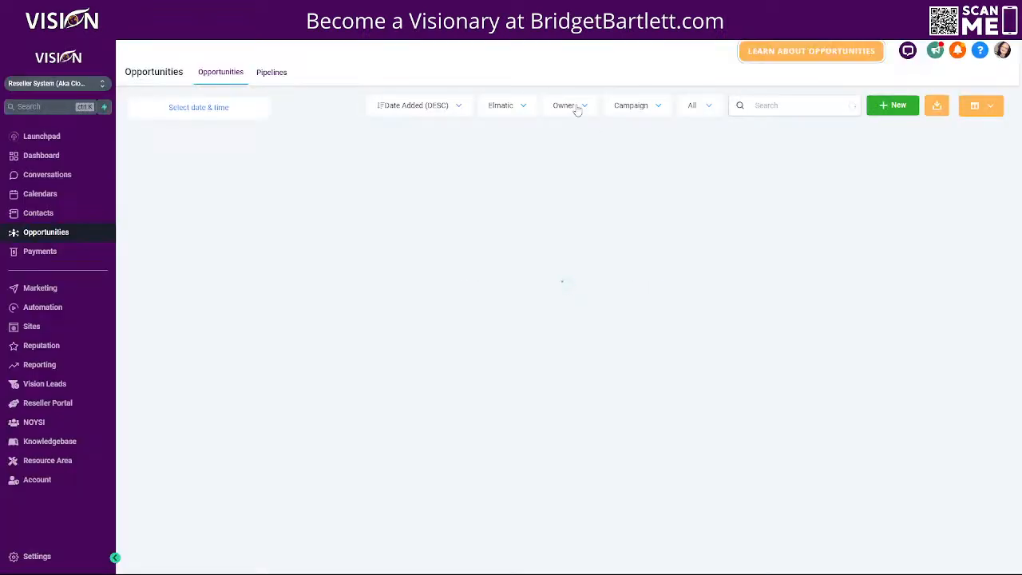
pyautogui.click(947, 96)
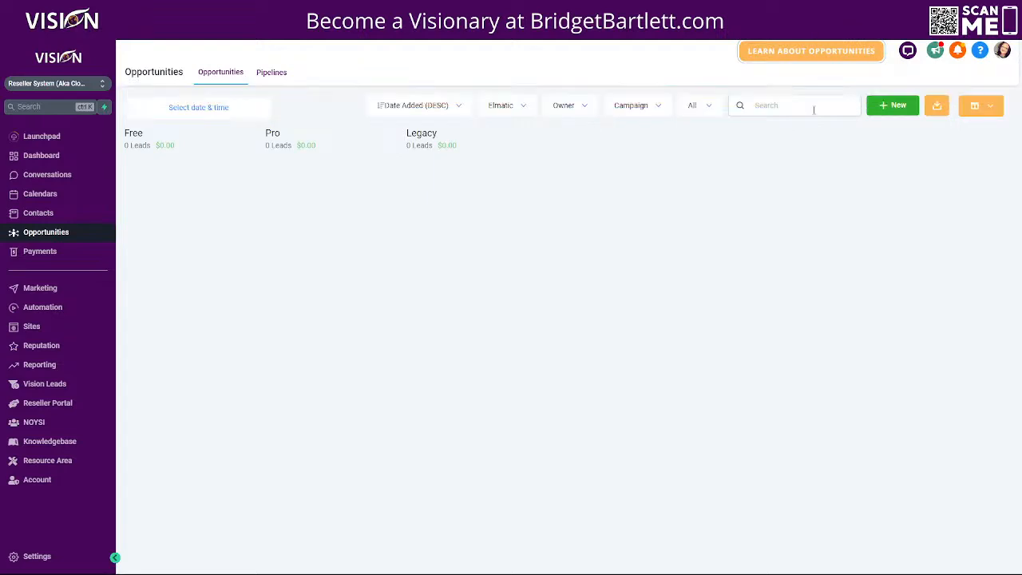
# - Set the board's owner, campaign and status filters to All and reload the Opportunities page
pyautogui.click(568, 106)
pyautogui.click(581, 127)
pyautogui.click(663, 116)
pyautogui.click(676, 130)
pyautogui.click(698, 110)
pyautogui.click(700, 129)
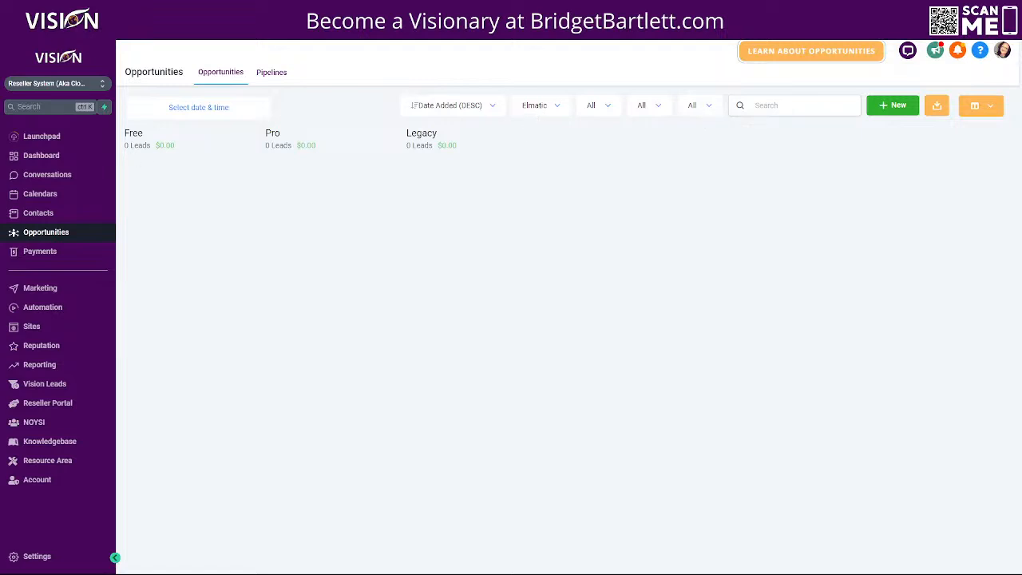
pyautogui.press('F5')
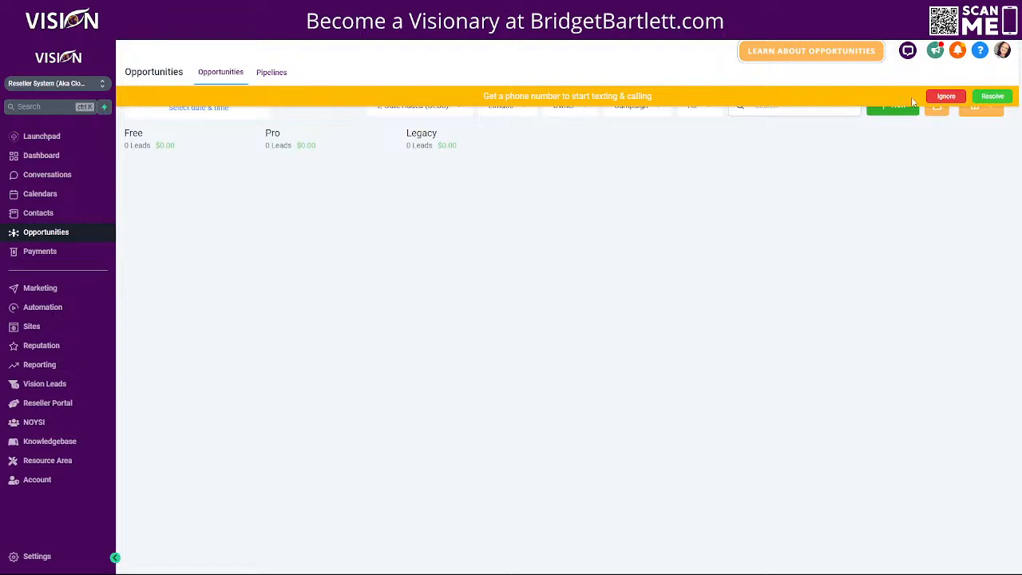
# - Dismiss the phone number notice, reopen the test contact and view its Opportunities section and blank add-opportunity form
pyautogui.click(946, 97)
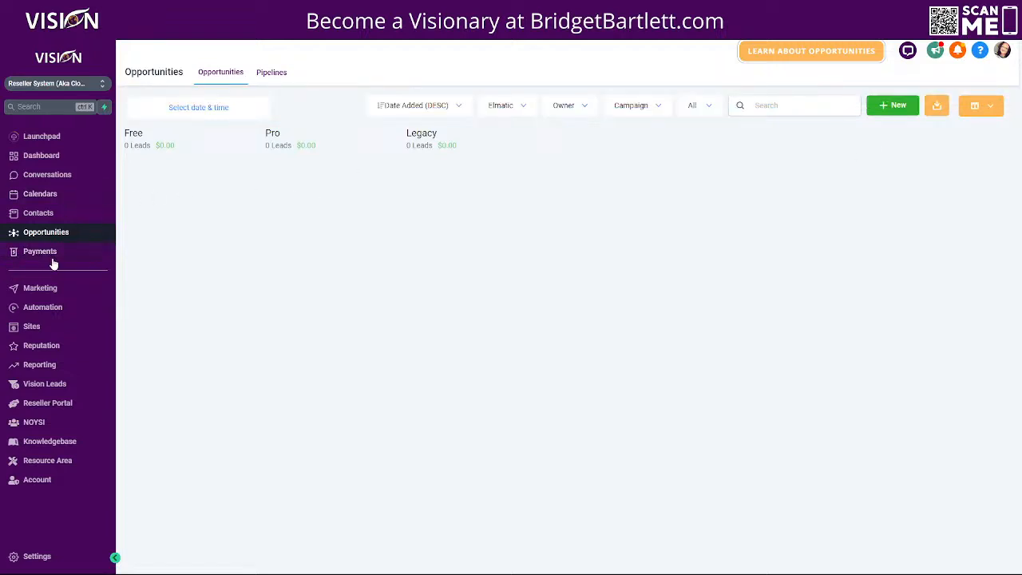
pyautogui.click(54, 309)
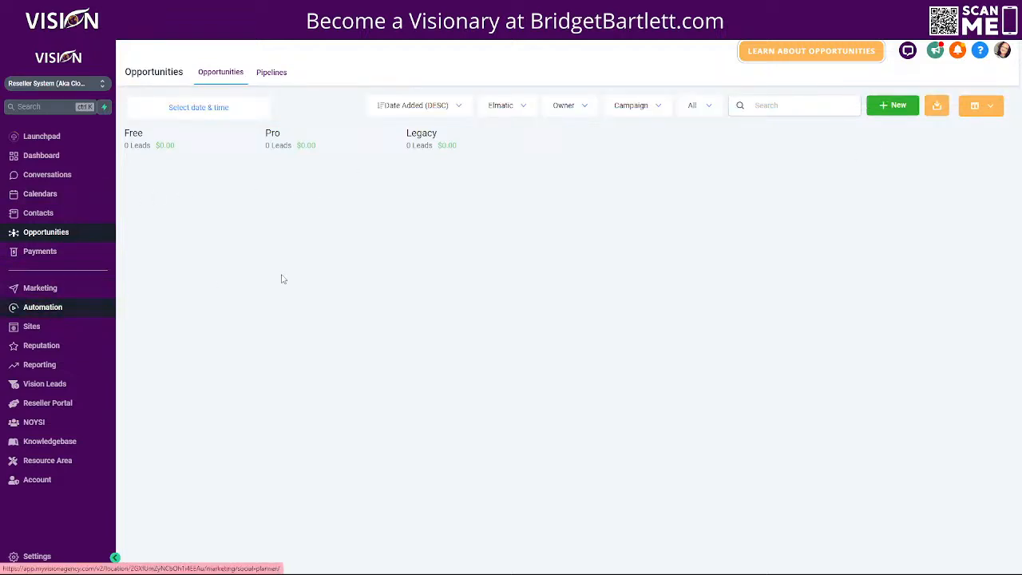
pyautogui.click(38, 213)
pyautogui.click(205, 224)
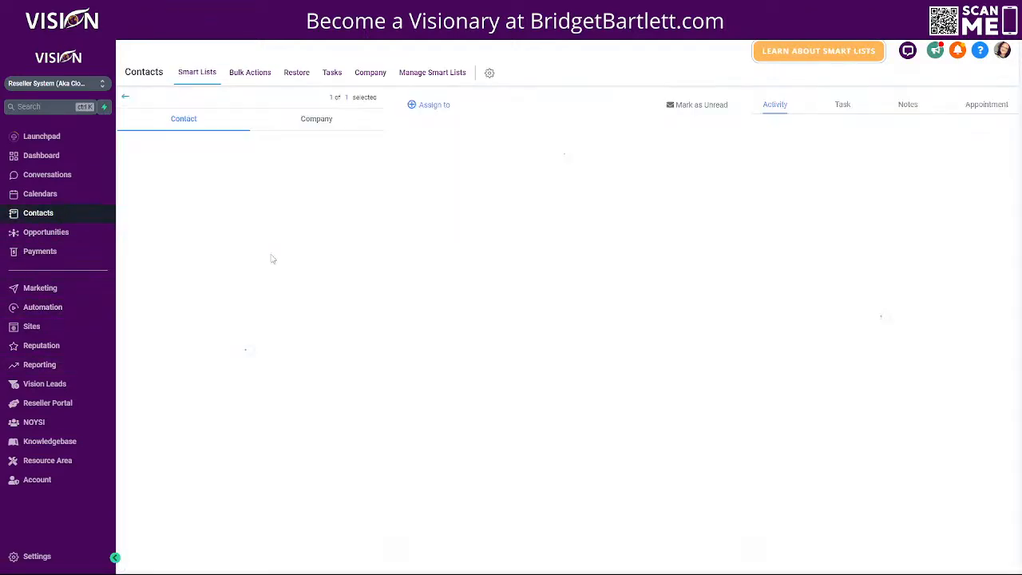
pyautogui.scroll(-5, 251, 375)
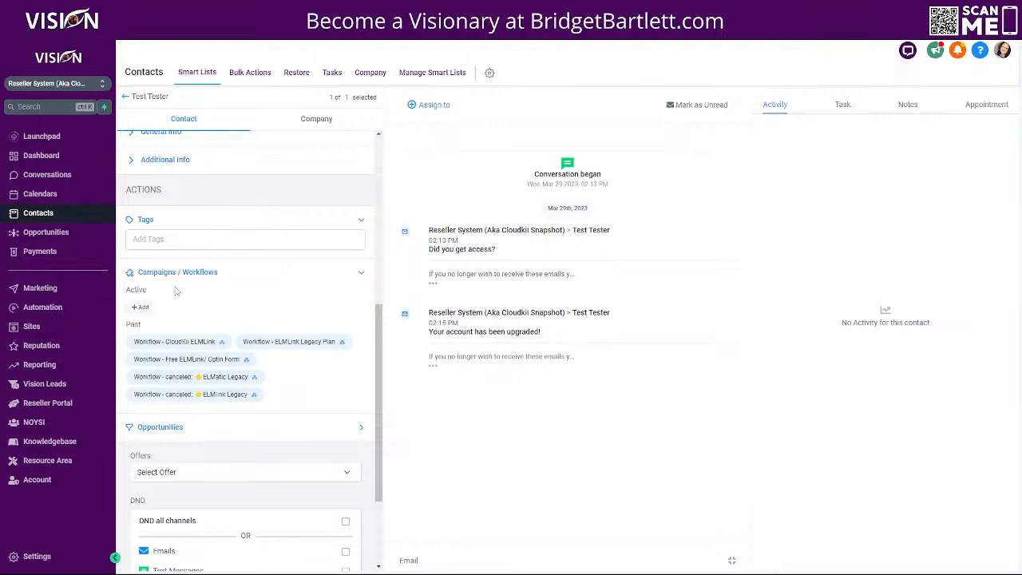
pyautogui.click(157, 432)
pyautogui.scroll(-2, 304, 368)
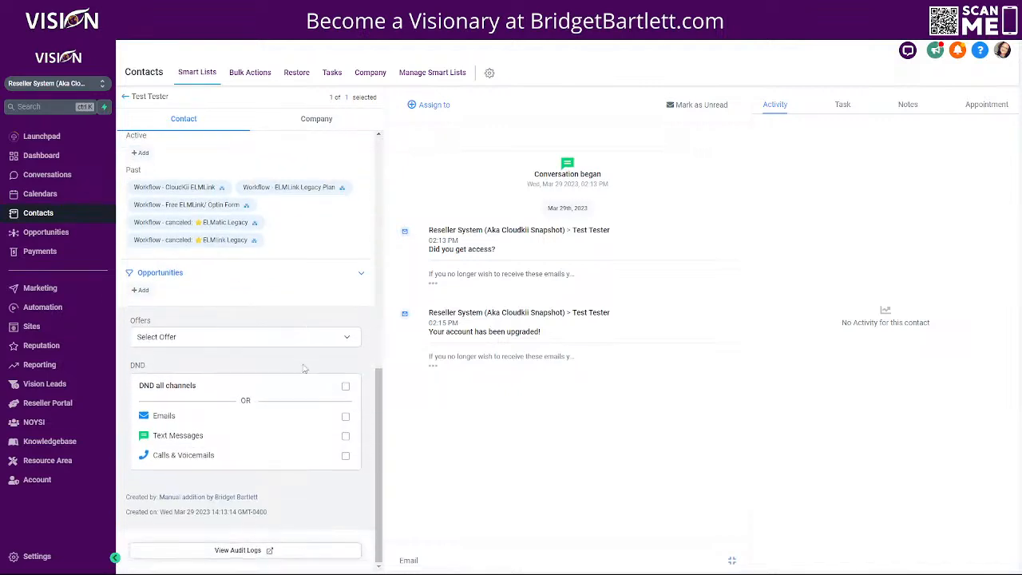
pyautogui.click(141, 292)
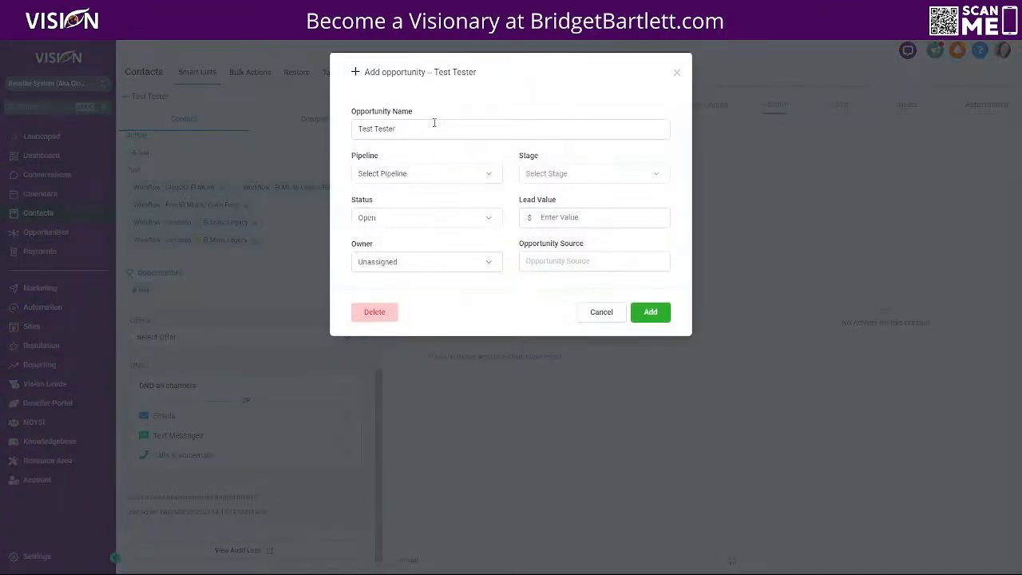
pyautogui.click(676, 74)
# - Add the test contact to the ELMLink Pro Plan workflow with an event start date
pyautogui.scroll(3, 154, 260)
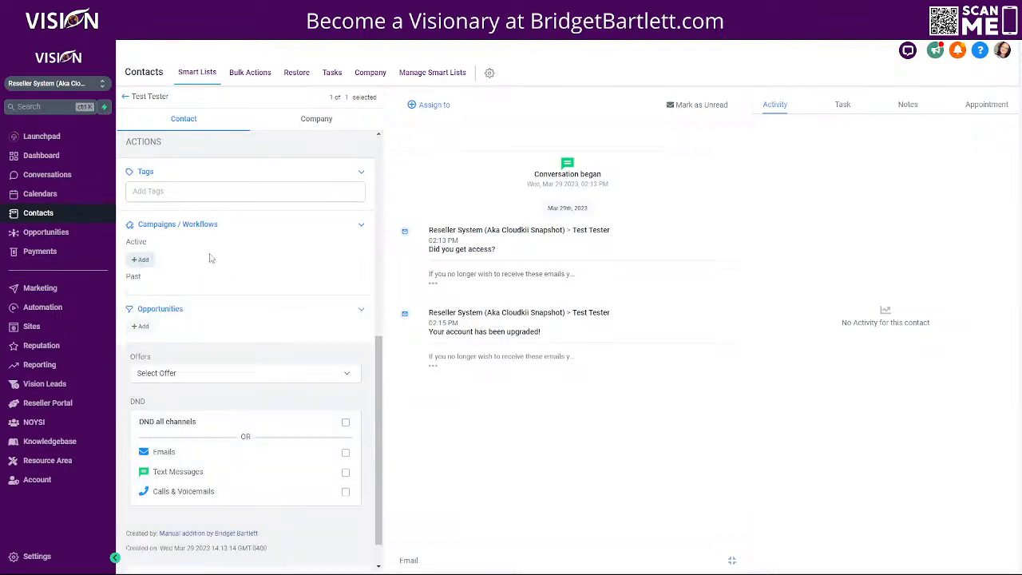
pyautogui.click(143, 260)
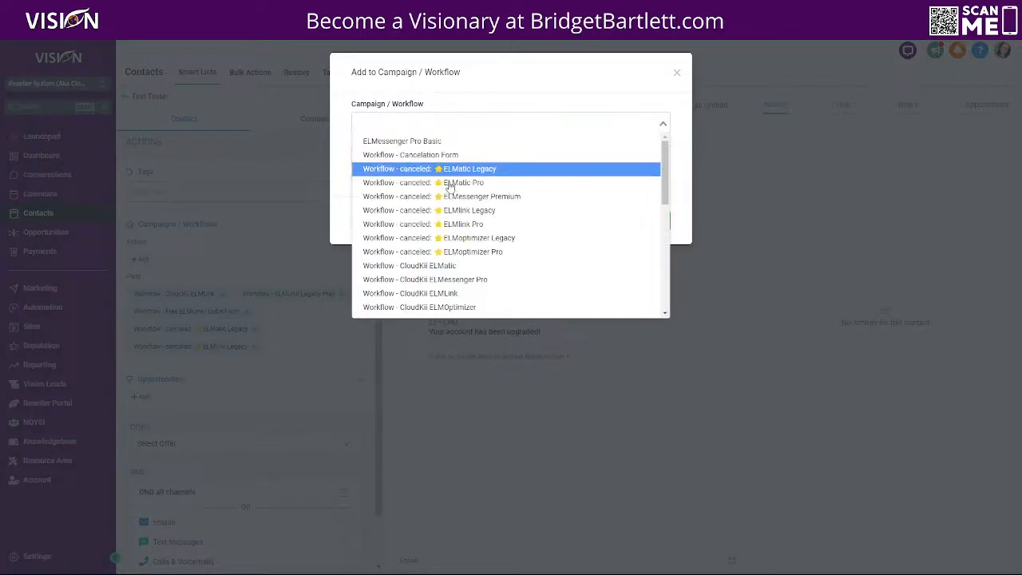
pyautogui.scroll(-4, 440, 280)
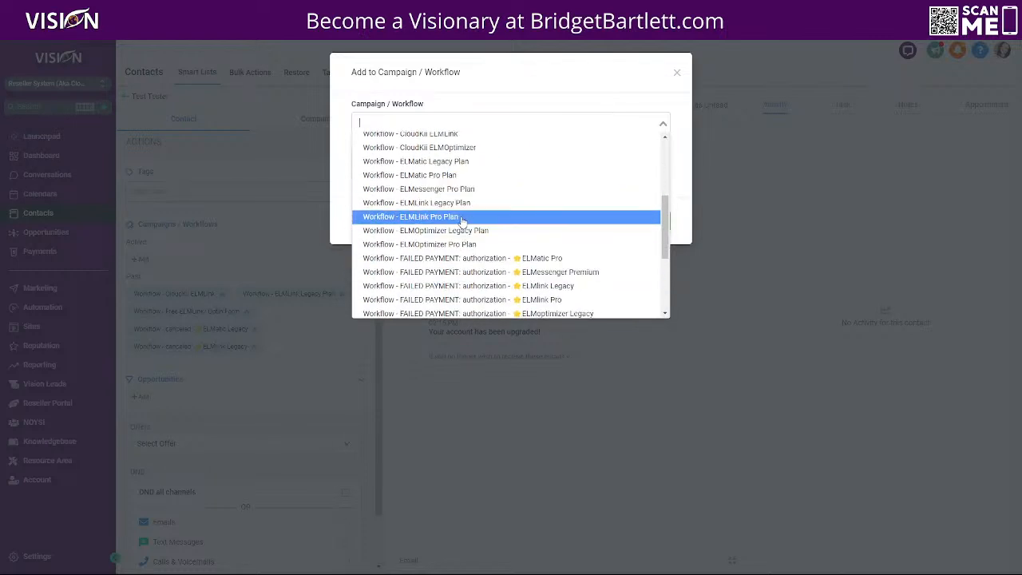
pyautogui.click(462, 217)
pyautogui.click(392, 168)
pyautogui.click(521, 385)
pyautogui.click(651, 220)
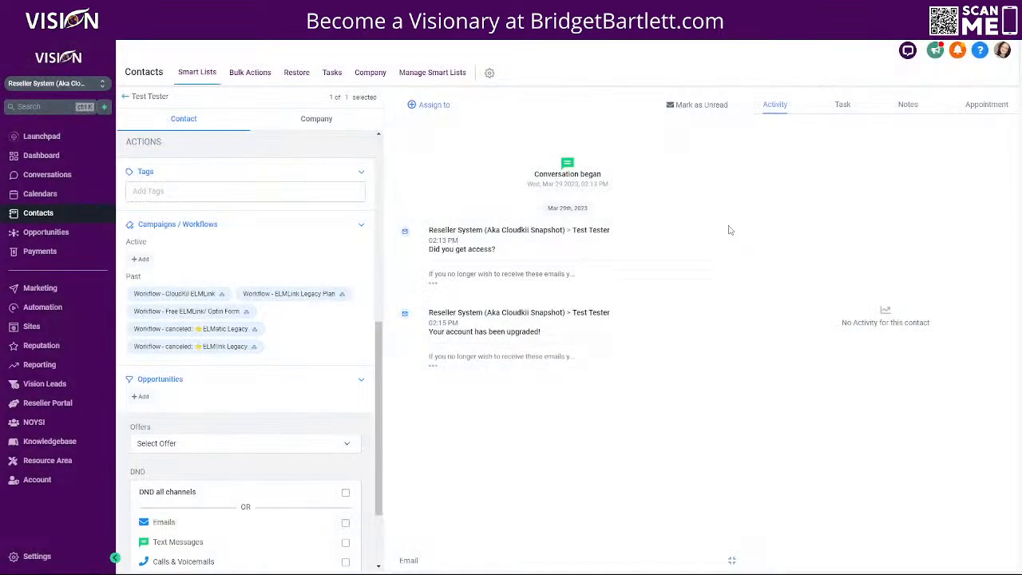
# - Show the Elmlink pipeline on the Opportunities board and examine the test contact's card and tag
pyautogui.click(51, 238)
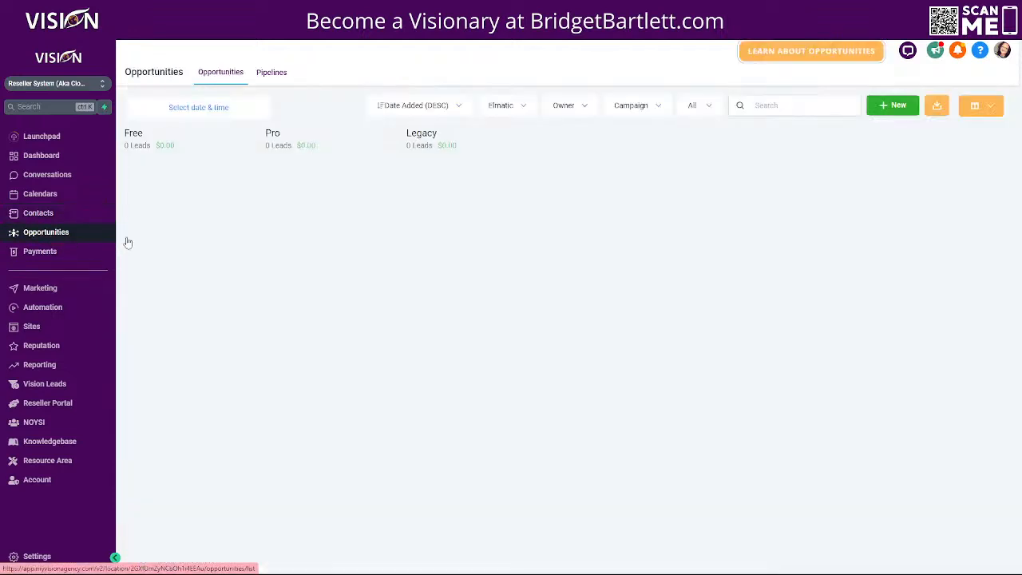
pyautogui.click(509, 117)
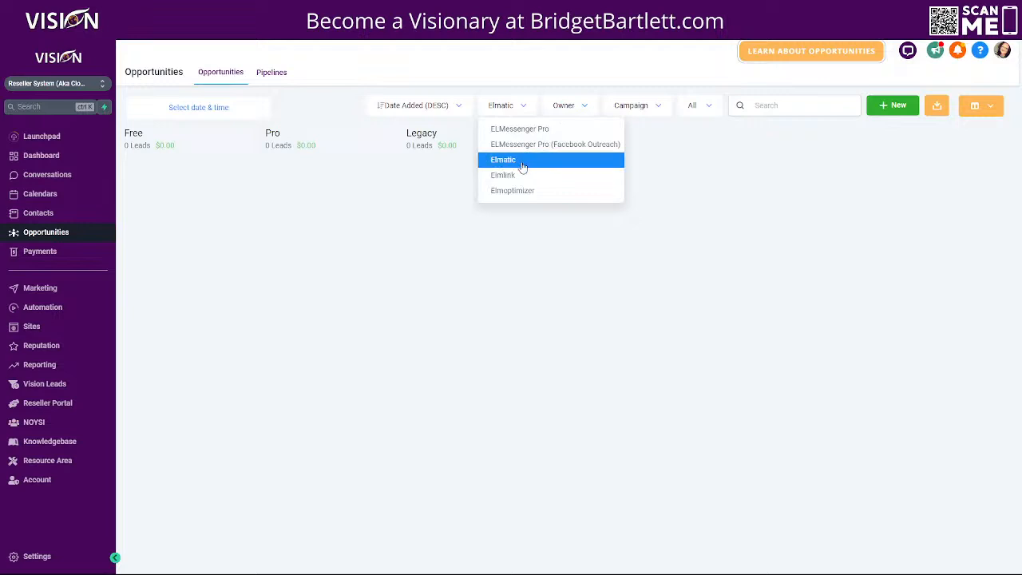
pyautogui.click(511, 163)
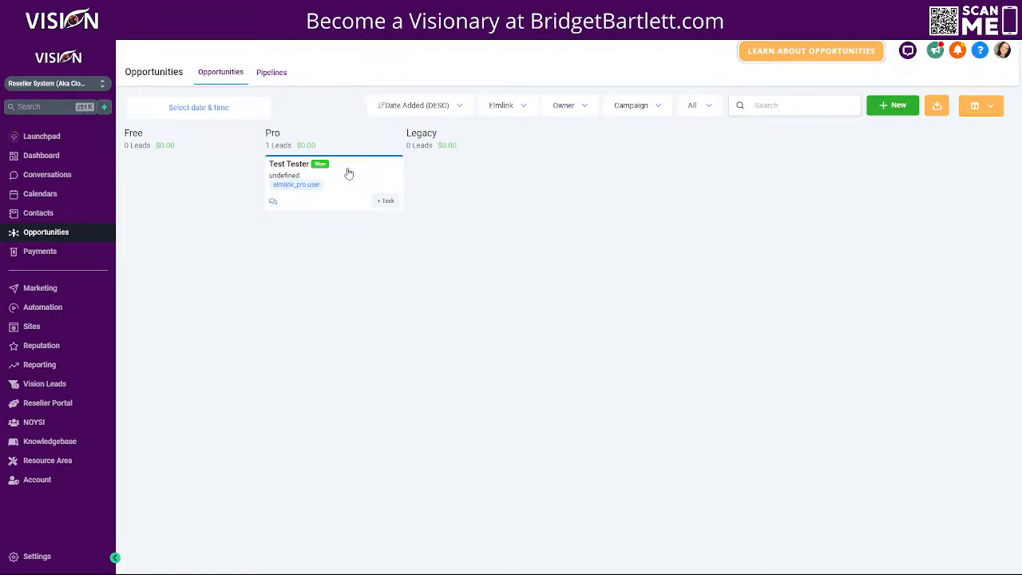
pyautogui.moveTo(348, 173)
pyautogui.mouseDown()
pyautogui.moveTo(346, 200)
pyautogui.moveTo(468, 203)
pyautogui.moveTo(508, 163)
pyautogui.moveTo(501, 160)
pyautogui.moveTo(520, 169)
pyautogui.moveTo(375, 176)
pyautogui.moveTo(356, 166)
pyautogui.moveTo(336, 176)
pyautogui.moveTo(215, 162)
pyautogui.moveTo(276, 187)
pyautogui.moveTo(335, 174)
pyautogui.mouseUp()
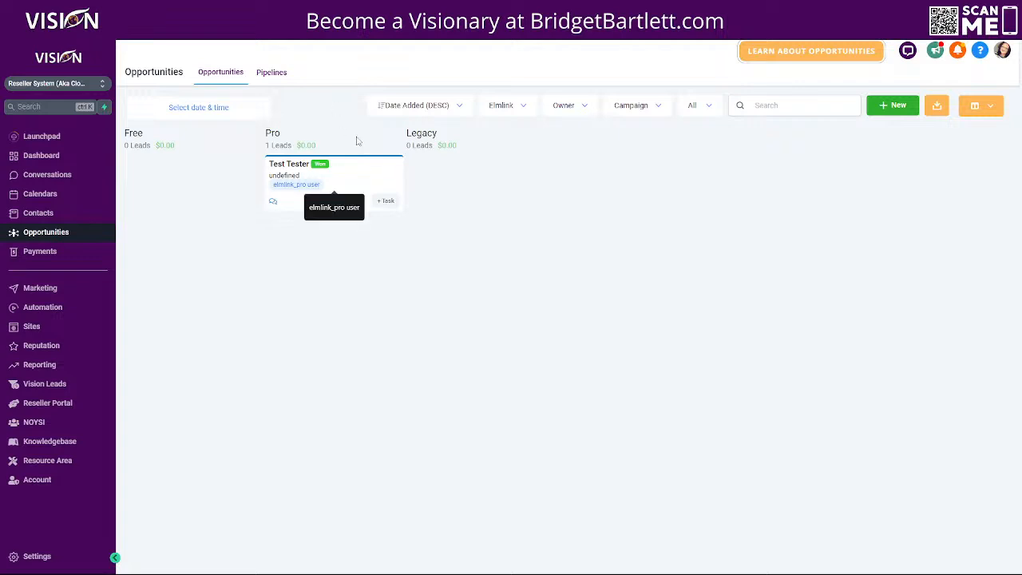
pyautogui.moveTo(354, 174)
pyautogui.mouseDown()
pyautogui.moveTo(503, 189)
pyautogui.moveTo(392, 194)
pyautogui.moveTo(309, 169)
pyautogui.moveTo(344, 181)
pyautogui.moveTo(490, 167)
pyautogui.moveTo(453, 176)
pyautogui.moveTo(304, 148)
pyautogui.moveTo(359, 187)
pyautogui.mouseUp()
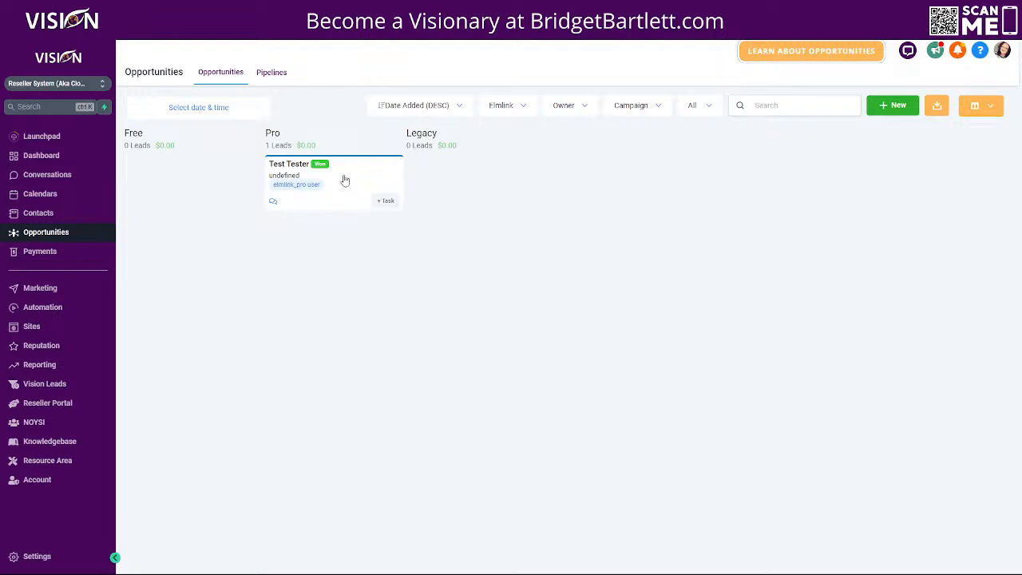
# - Move the test opportunity to Legacy and back to Pro, and cycle its status through Lost, Abandoned and Won
pyautogui.moveTo(345, 181); pyautogui.dragTo(505, 169)
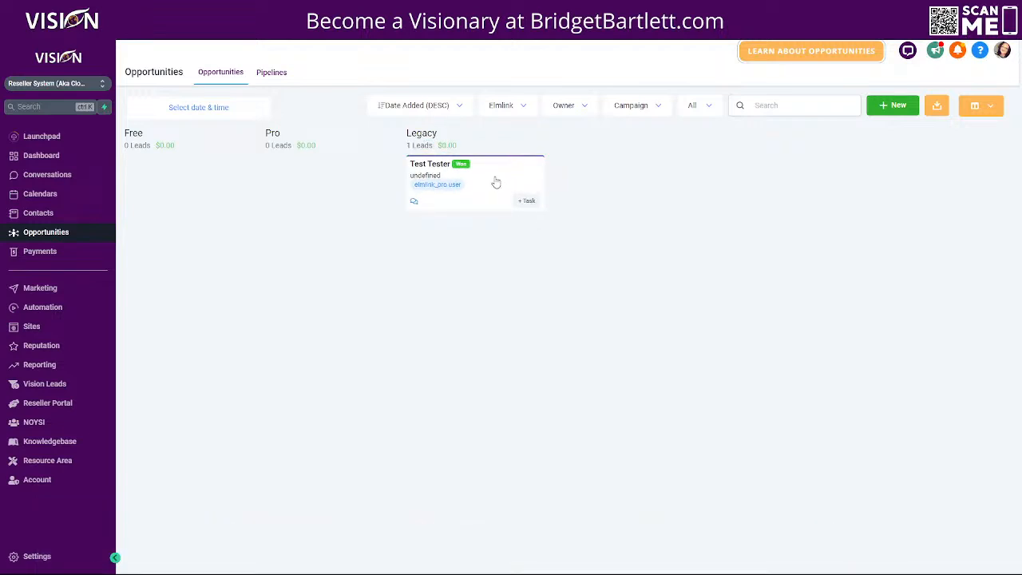
pyautogui.moveTo(494, 177); pyautogui.dragTo(320, 170)
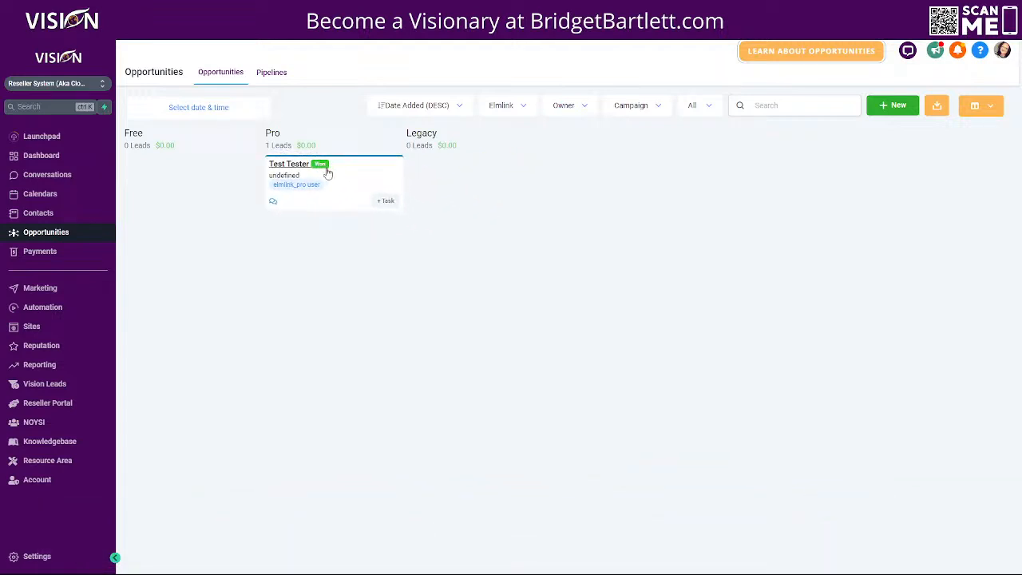
pyautogui.moveTo(359, 171); pyautogui.dragTo(340, 541)
pyautogui.moveTo(354, 174); pyautogui.dragTo(524, 535)
pyautogui.moveTo(358, 174); pyautogui.dragTo(768, 514)
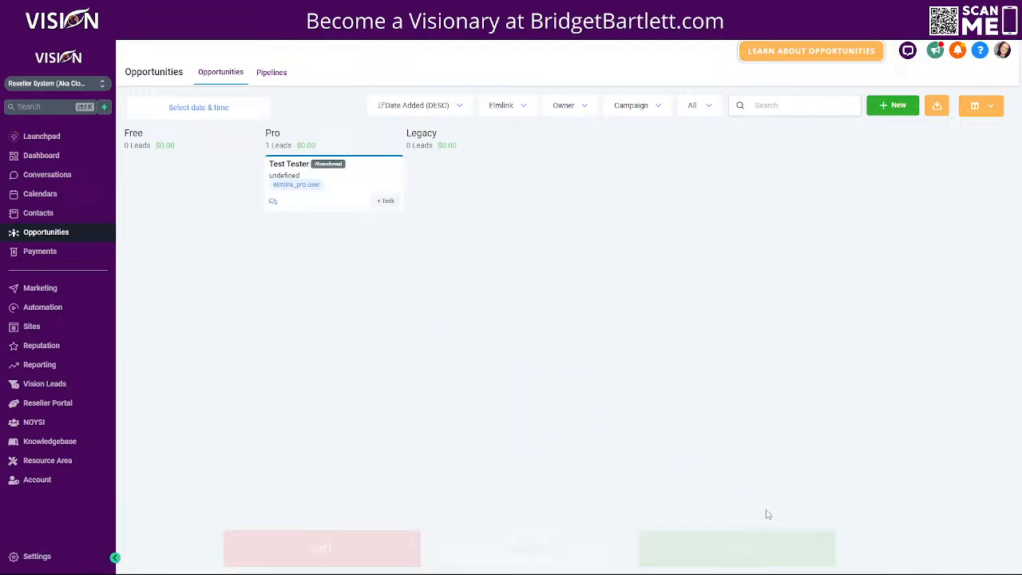
# - Open the test opportunity's details, examine the available status options and close them without changes
pyautogui.click(357, 182)
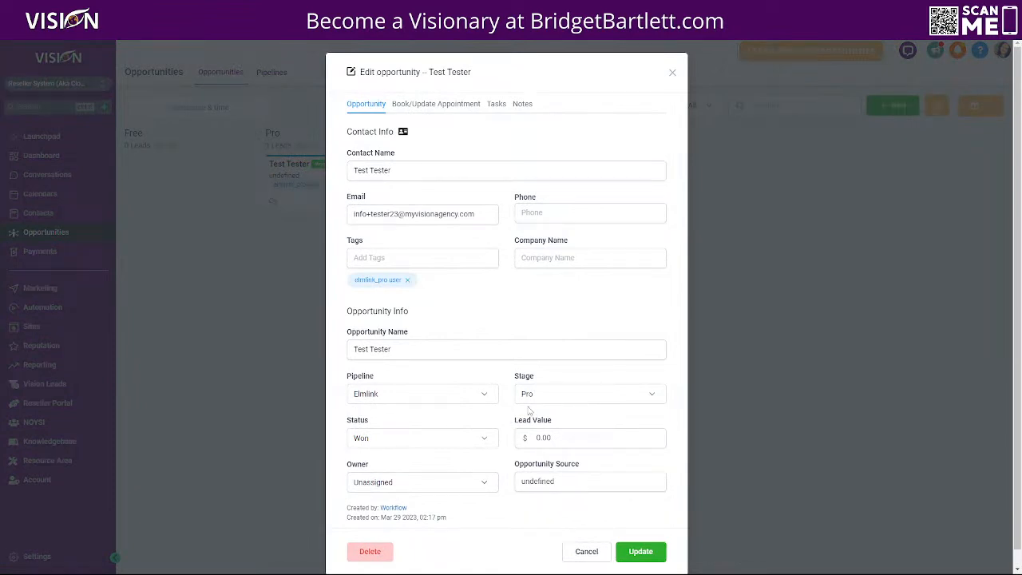
pyautogui.click(366, 445)
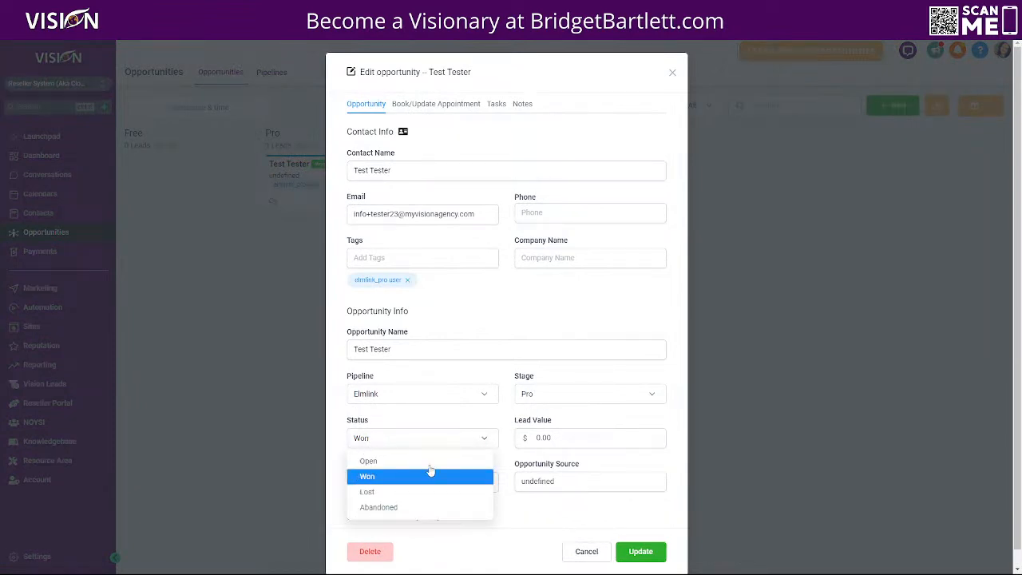
pyautogui.click(673, 73)
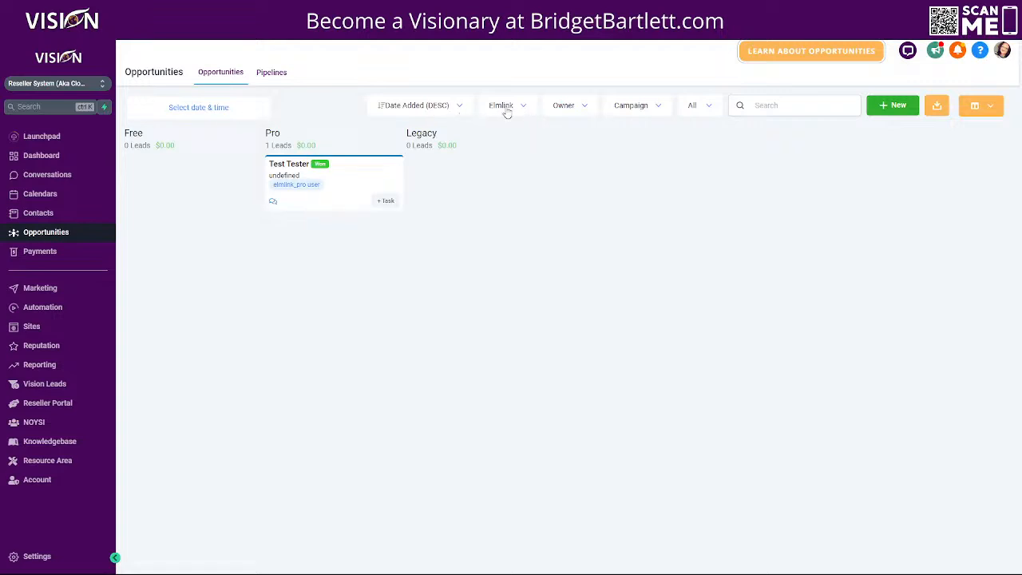
# - Create another blank workflow from scratch in Automation
pyautogui.click(77, 308)
pyautogui.click(920, 113)
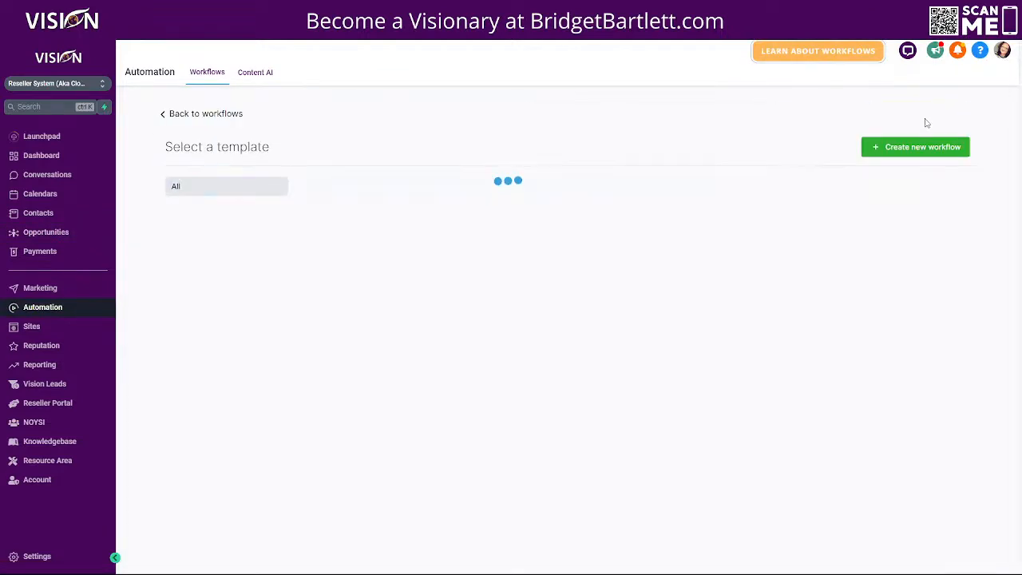
pyautogui.moveTo(436, 284); pyautogui.dragTo(445, 284)
pyautogui.click(867, 153)
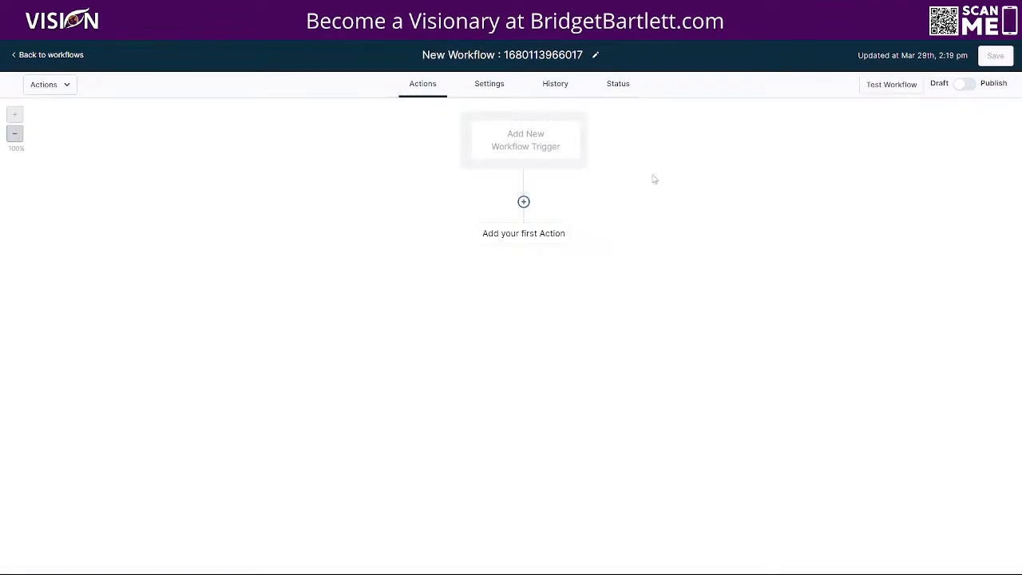
# - Choose Stale Opportunities as the new workflow's trigger
pyautogui.click(524, 139)
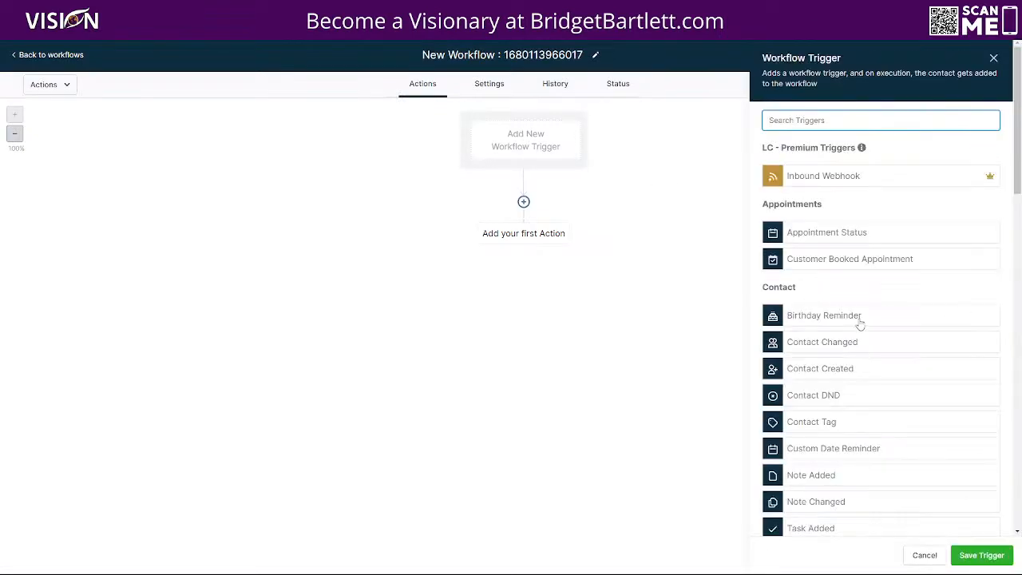
pyautogui.scroll(-15, 861, 322)
pyautogui.scroll(-3, 838, 328)
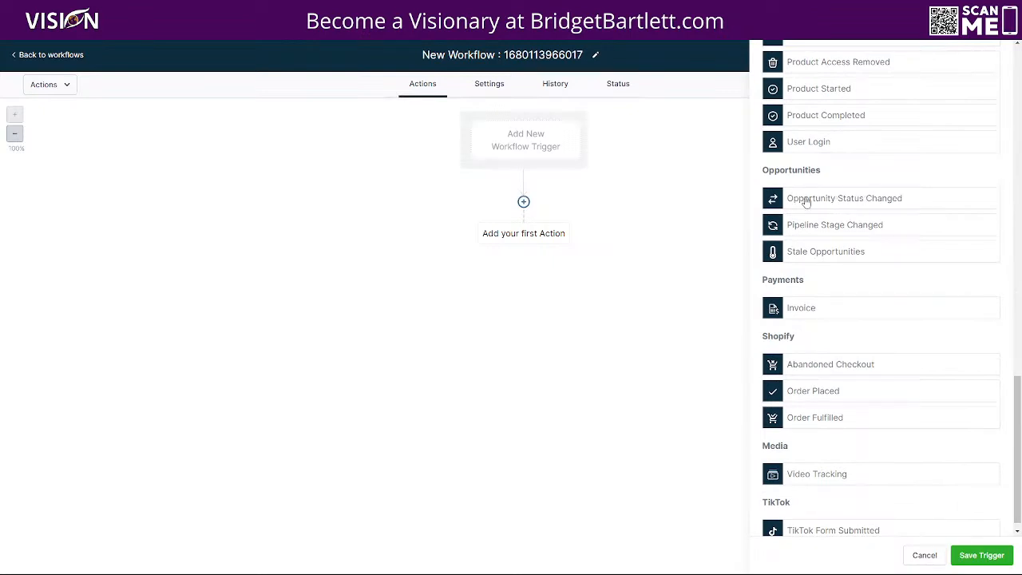
pyautogui.click(830, 252)
# - Add an In pipeline filter set to ELMessenger Pro to the Stale Opportunities trigger
pyautogui.click(713, 228)
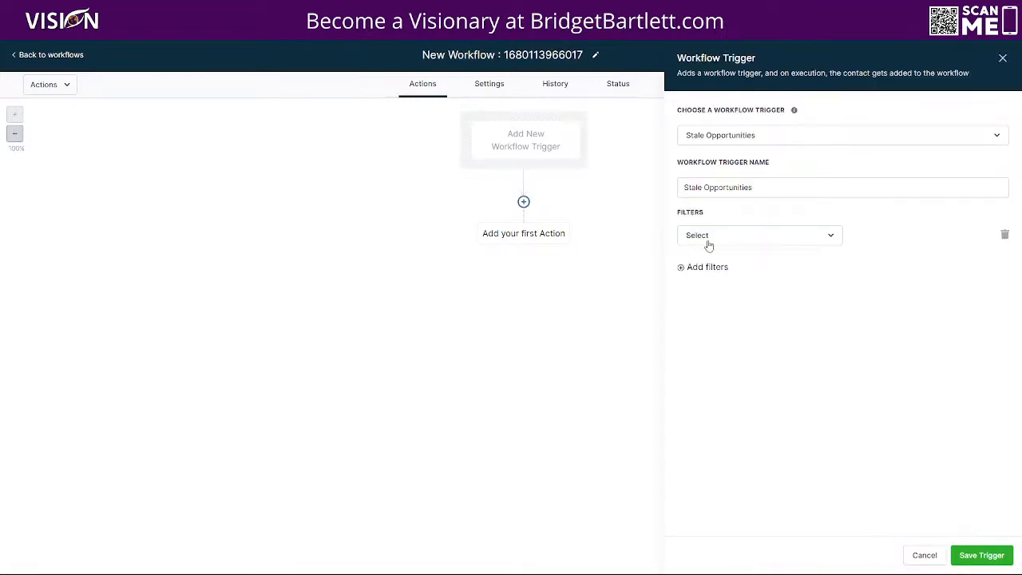
pyautogui.click(707, 237)
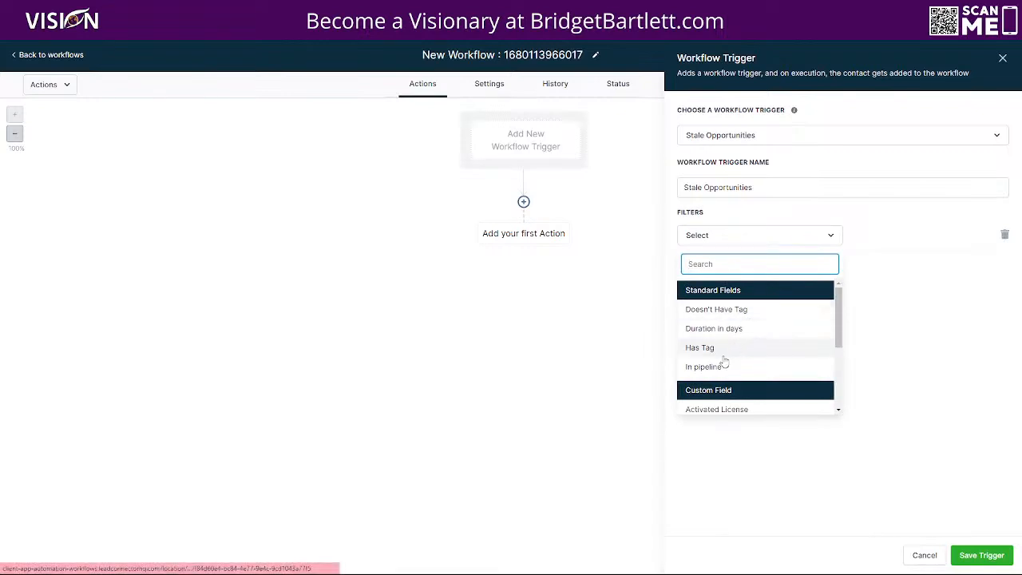
pyautogui.click(702, 369)
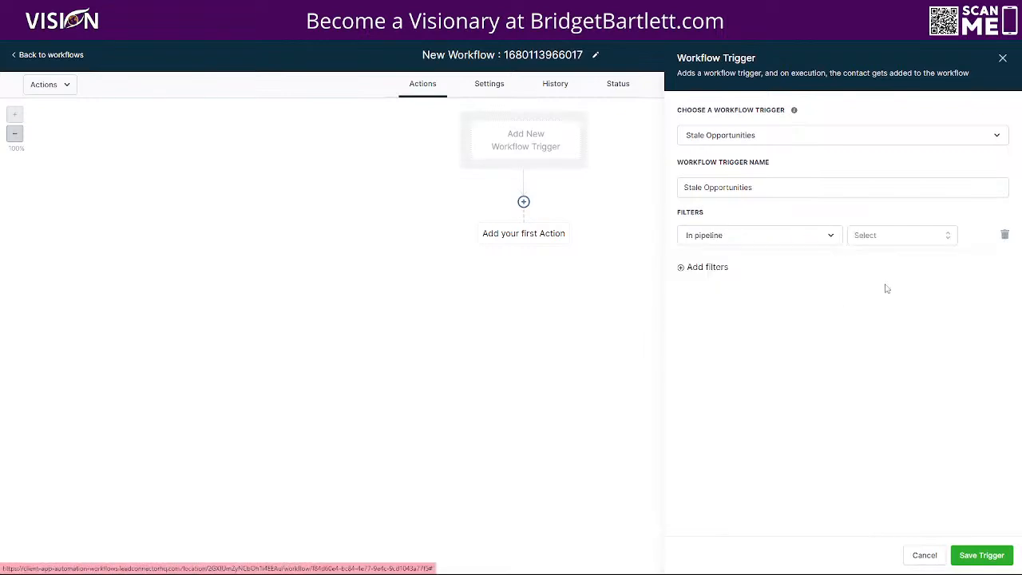
pyautogui.click(867, 238)
pyautogui.click(884, 284)
# - Add a Pipeline stage filter set to Premium to the Stale Opportunities trigger
pyautogui.click(706, 269)
pyautogui.click(712, 268)
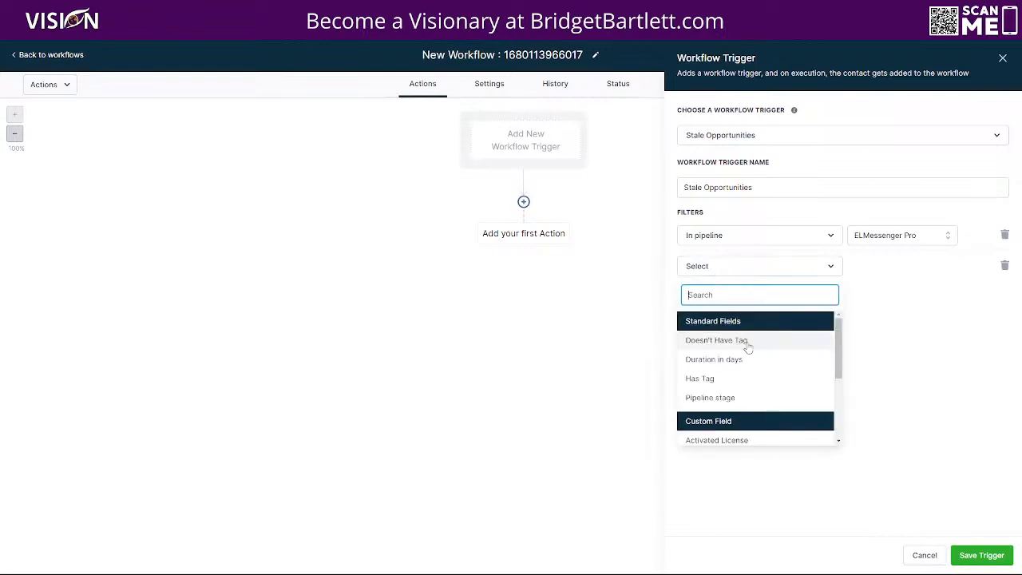
pyautogui.click(710, 404)
pyautogui.click(866, 272)
pyautogui.click(869, 333)
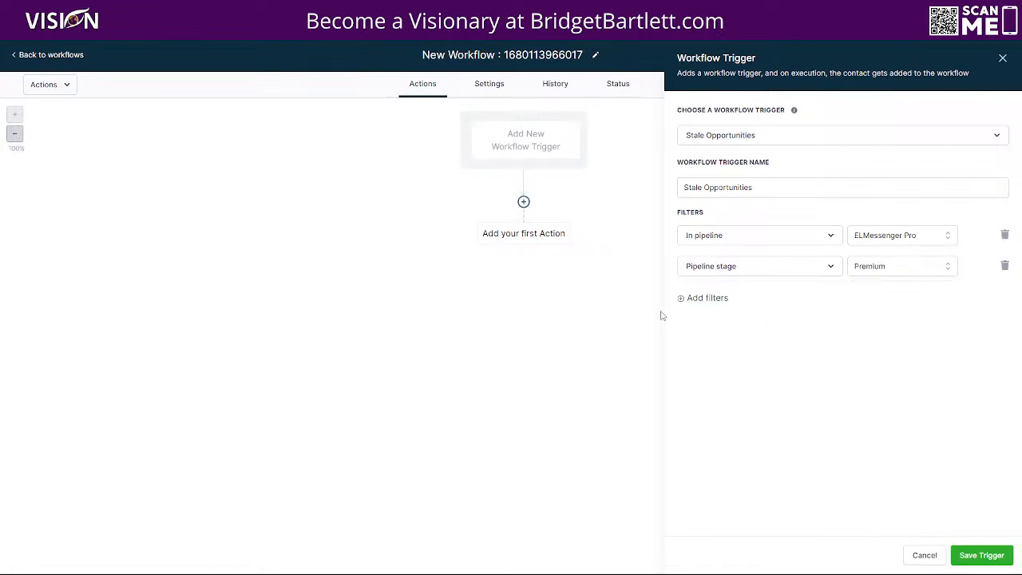
# - Add an empty Duration in days filter to the trigger and discard the unsaved trigger
pyautogui.click(707, 300)
pyautogui.click(708, 300)
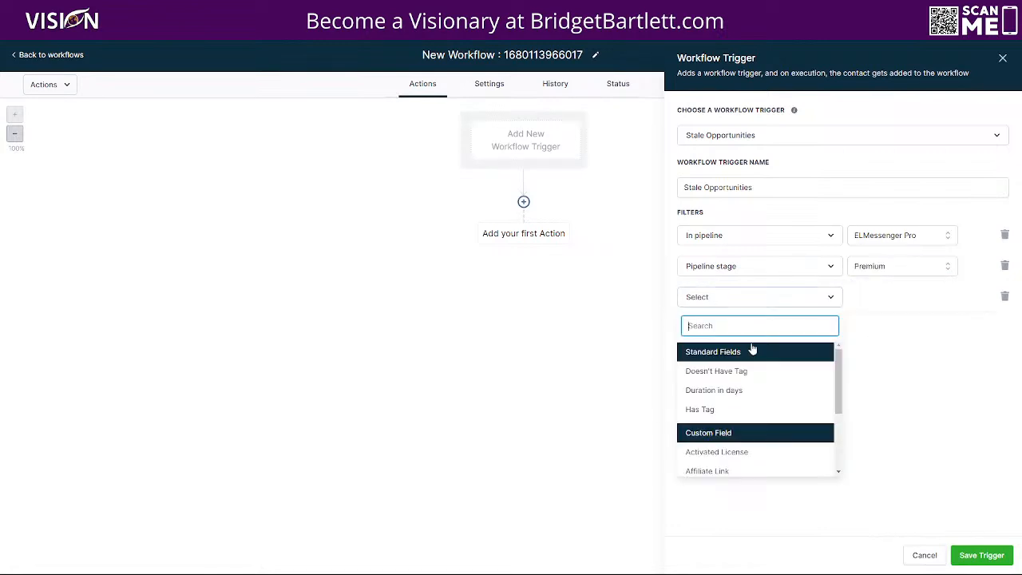
pyautogui.click(714, 391)
pyautogui.click(873, 300)
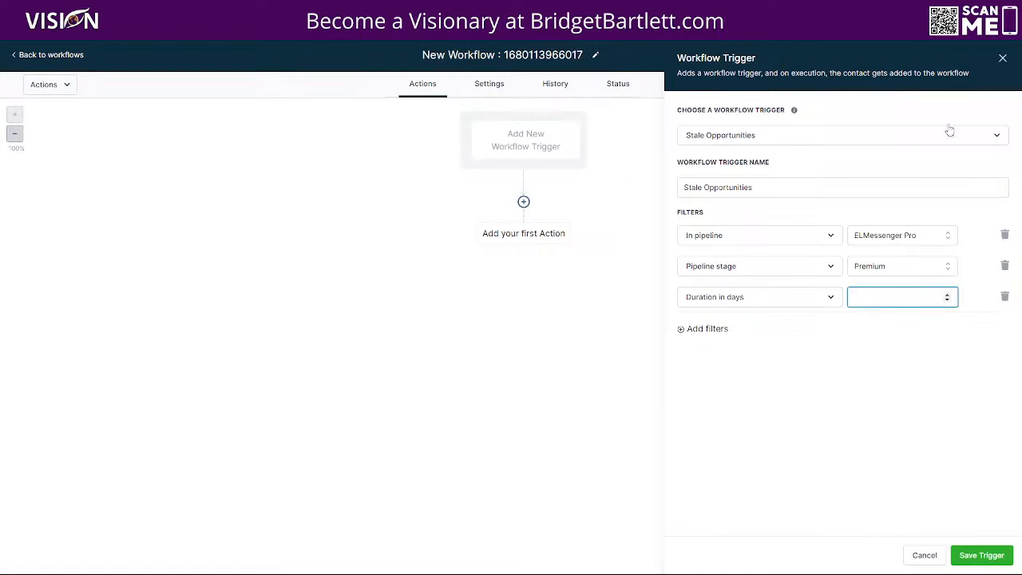
pyautogui.click(1003, 57)
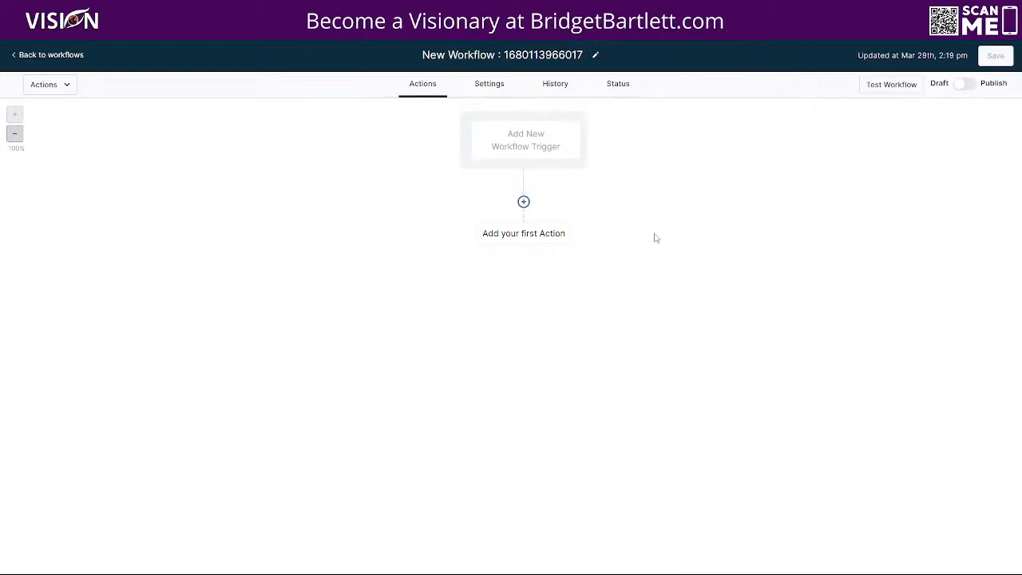